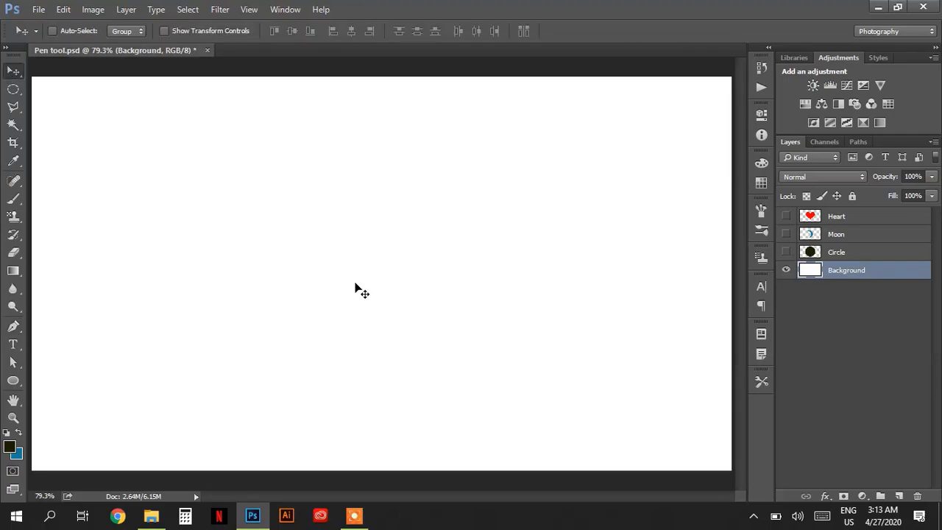
Draw a closed, straight-sided path with eight anchor points across the canvas using the Pen tool, and clear it.
{"action": "key", "text": "p"}
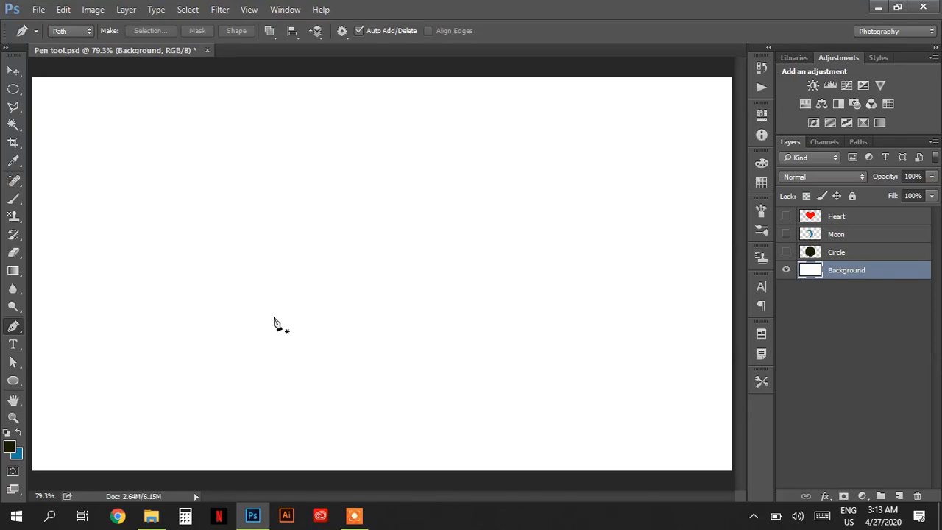
{"action": "left_click", "coordinate": [135, 178]}
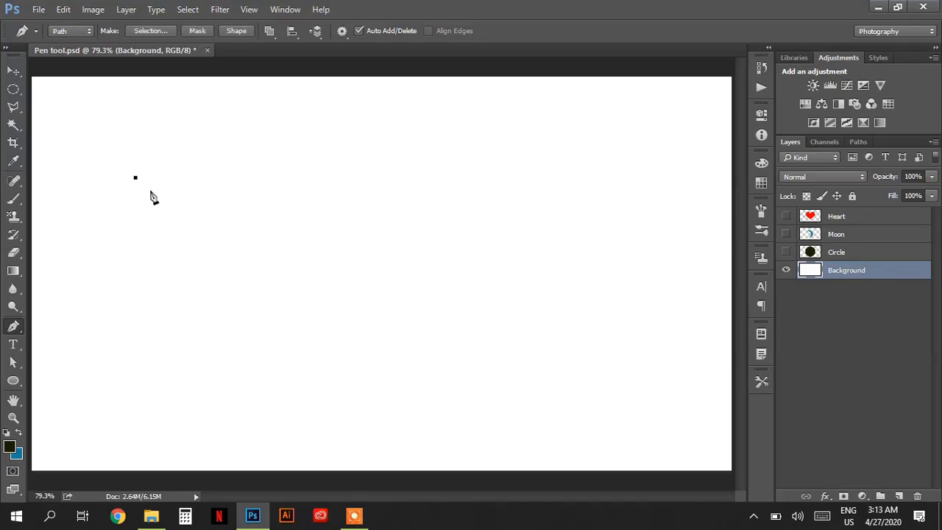
{"action": "left_click", "coordinate": [410, 171]}
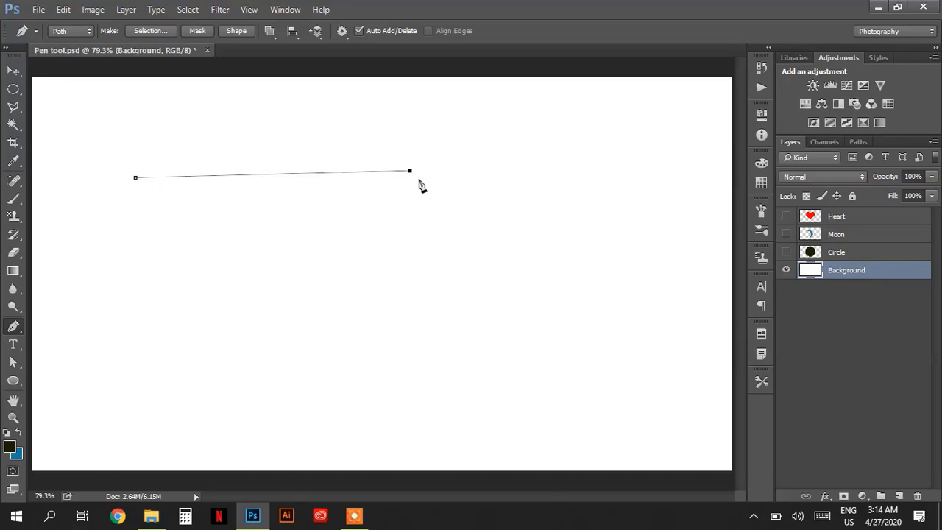
{"action": "left_click", "coordinate": [555, 251]}
{"action": "left_click", "coordinate": [500, 357]}
{"action": "left_click", "coordinate": [322, 394]}
{"action": "left_click", "coordinate": [180, 365]}
{"action": "left_click", "coordinate": [90, 298]}
{"action": "left_click", "coordinate": [106, 224]}
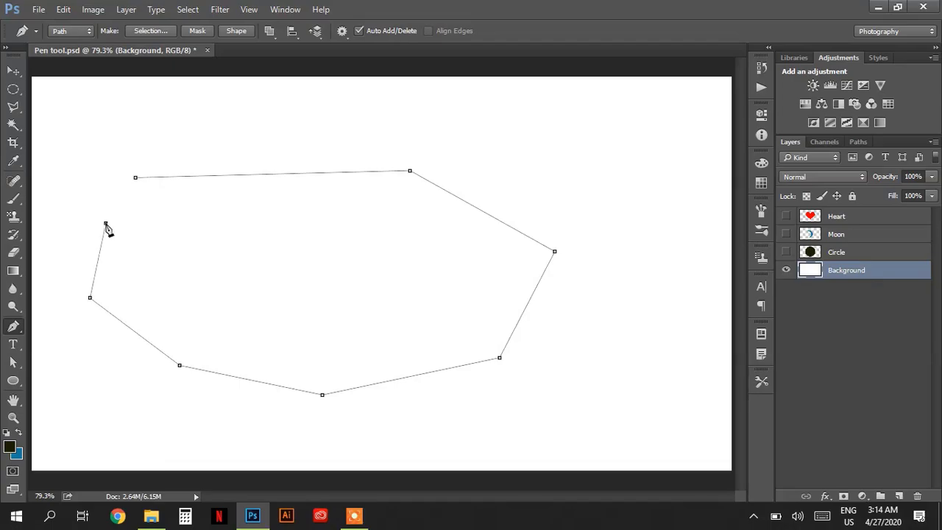
{"action": "left_click", "coordinate": [136, 178]}
{"action": "key", "text": "Escape"}
{"action": "key", "text": "Escape"}
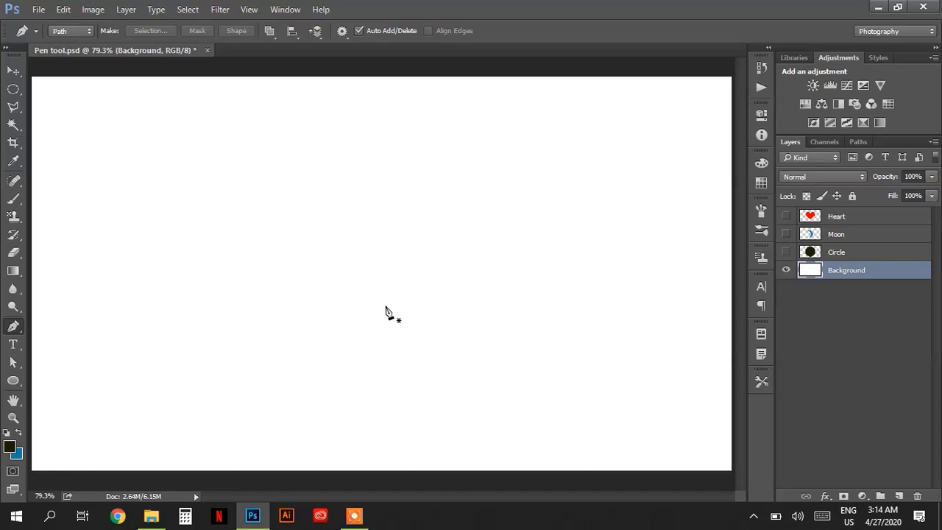
Start a path with a straight segment and a curved one, swinging the curve's handle in several directions and leaving it pointing down.
{"action": "left_click", "coordinate": [154, 188]}
{"action": "left_click", "coordinate": [337, 196]}
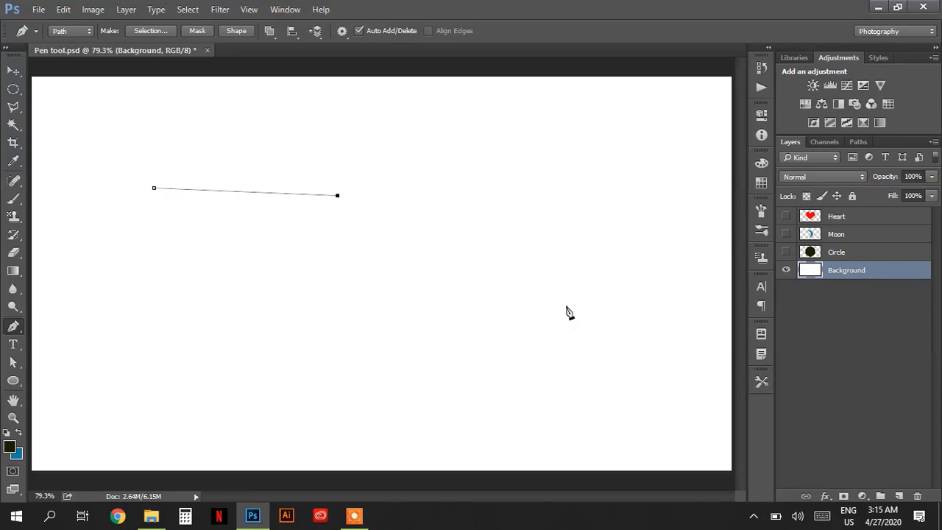
{"action": "left_click", "coordinate": [507, 295]}
{"action": "left_click_drag", "start_coordinate": [508, 296], "coordinate": [512, 421]}
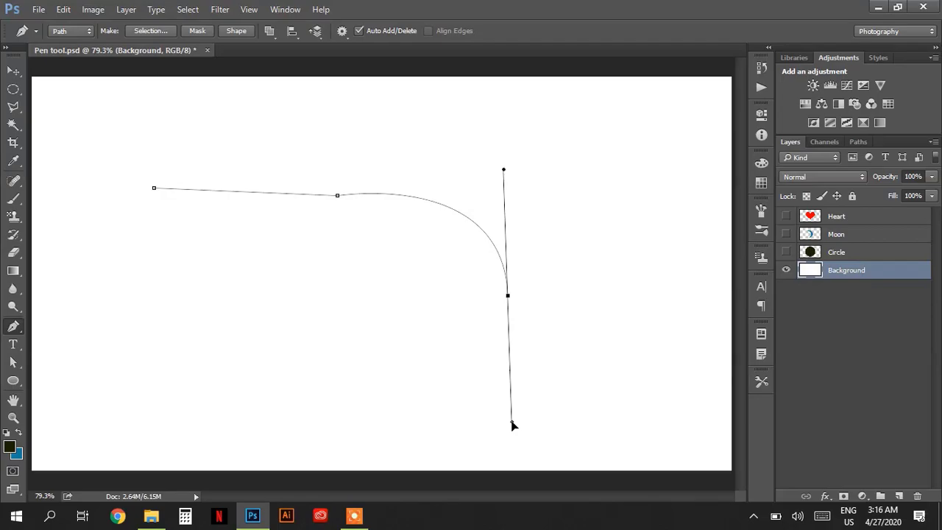
{"action": "left_click_drag", "start_coordinate": [513, 425], "coordinate": [514, 433]}
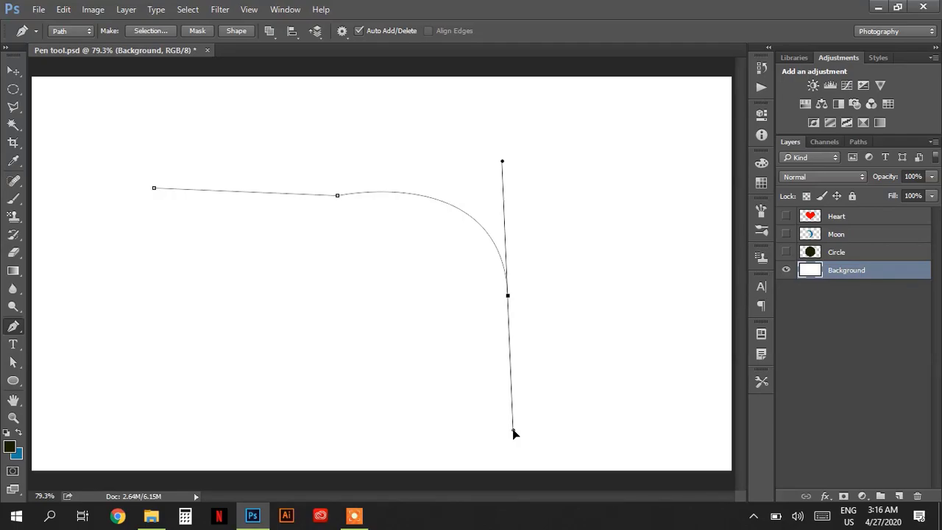
{"action": "left_click_drag", "start_coordinate": [514, 432], "coordinate": [494, 310]}
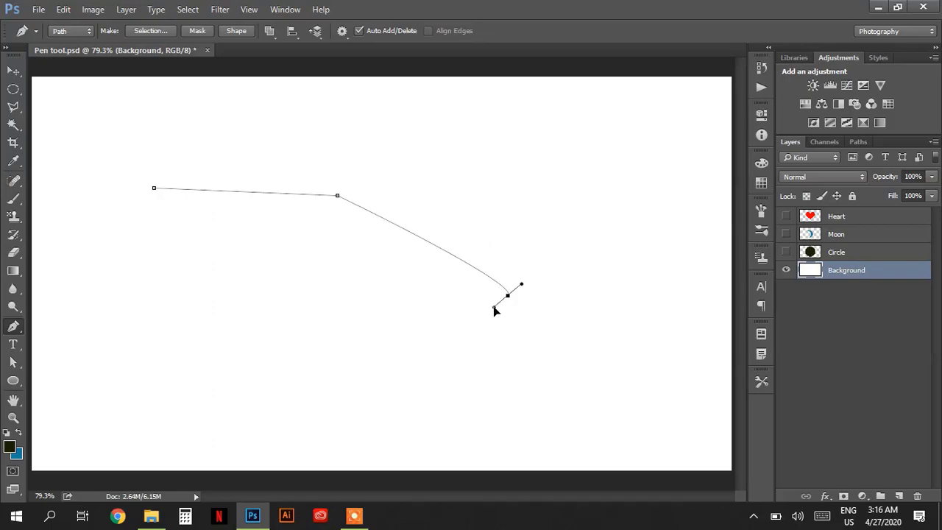
{"action": "left_click_drag", "start_coordinate": [495, 309], "coordinate": [515, 352]}
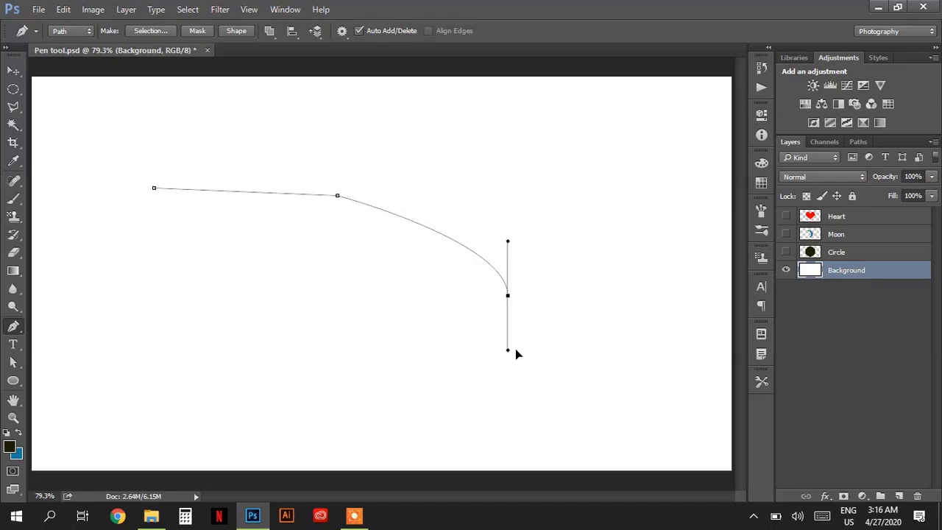
{"action": "left_click_drag", "start_coordinate": [516, 350], "coordinate": [574, 237]}
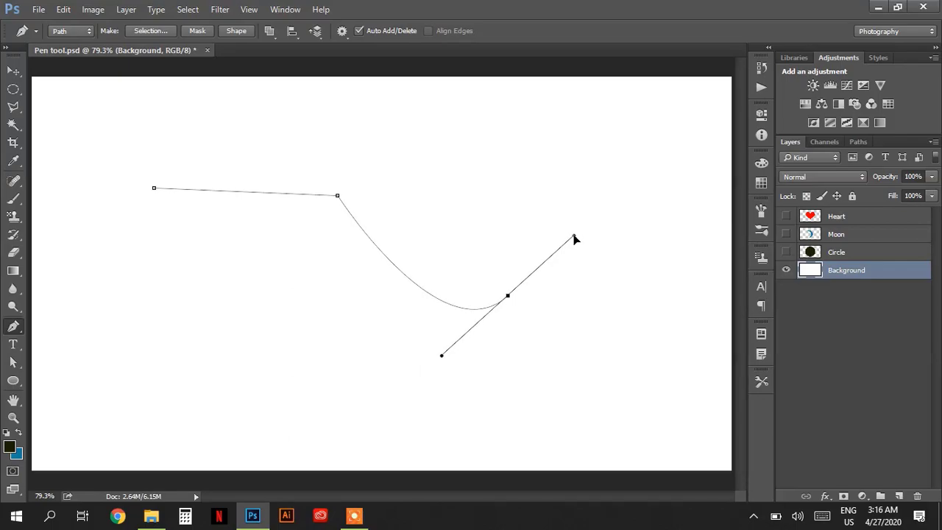
{"action": "left_click_drag", "start_coordinate": [574, 236], "coordinate": [562, 252]}
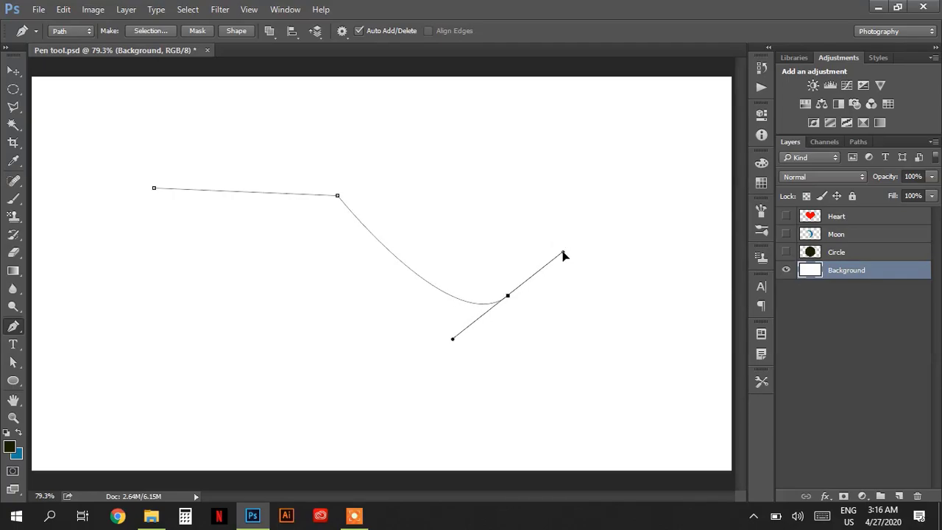
{"action": "left_click_drag", "start_coordinate": [564, 255], "coordinate": [515, 351]}
Continue the path around the lower side with mixed straight and S-curved segments, and close it at the starting anchor.
{"action": "left_click", "coordinate": [442, 429]}
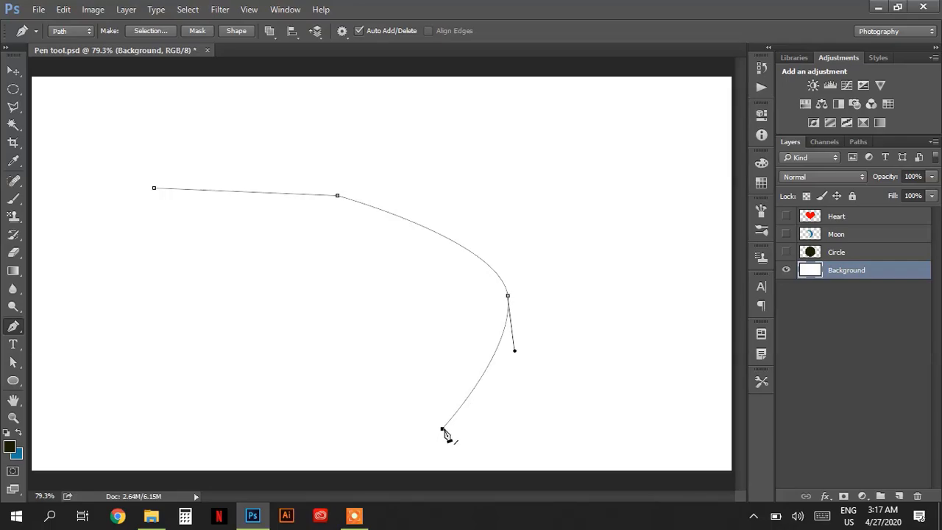
{"action": "left_click", "coordinate": [443, 429]}
{"action": "left_click", "coordinate": [287, 410]}
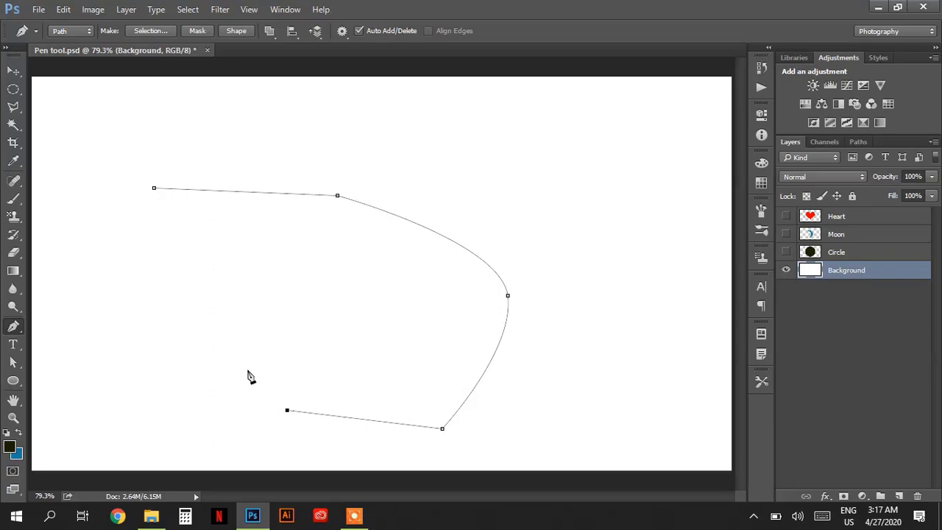
{"action": "left_click_drag", "start_coordinate": [218, 320], "coordinate": [235, 250]}
{"action": "left_click", "coordinate": [168, 240]}
{"action": "left_click", "coordinate": [89, 228]}
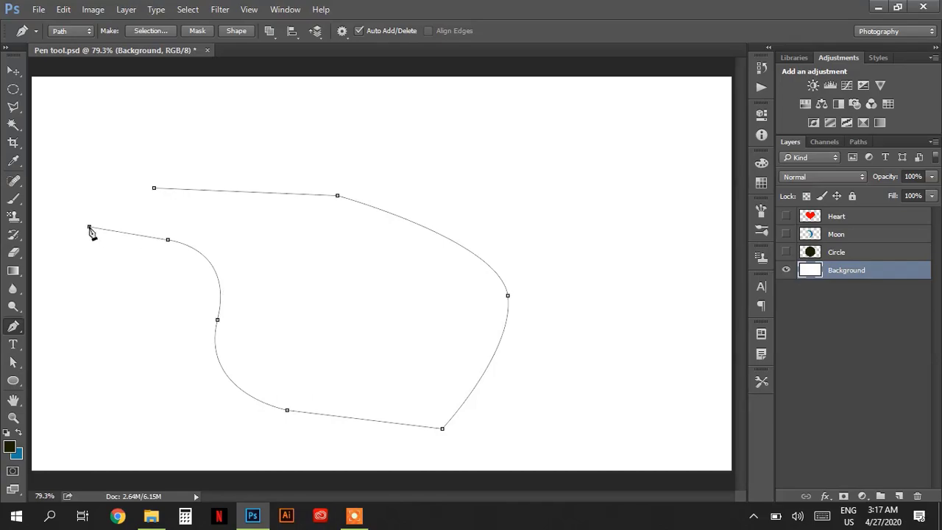
{"action": "left_click", "coordinate": [86, 183]}
{"action": "left_click", "coordinate": [154, 189]}
Add an anchor point midway along the path's upper curved segment with the Add Anchor Point tool.
{"action": "left_click", "coordinate": [14, 327]}
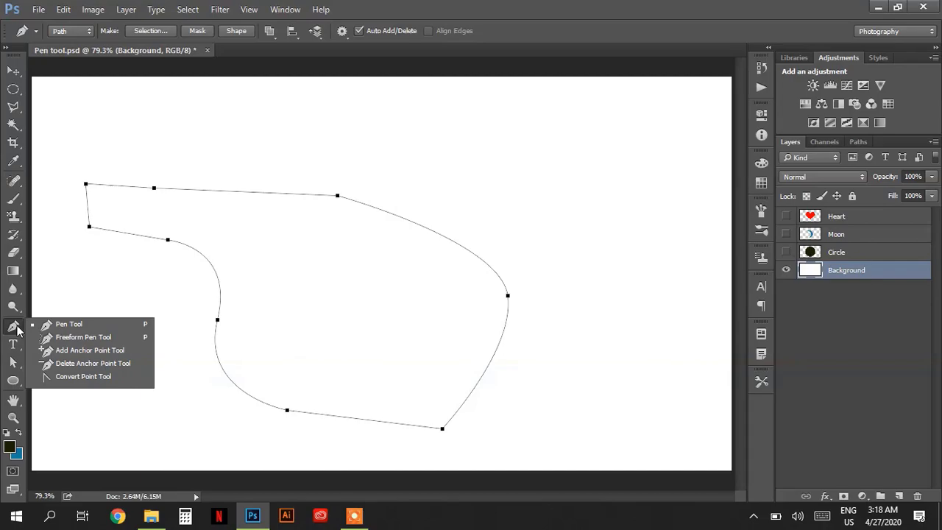
{"action": "left_click", "coordinate": [82, 350]}
{"action": "left_click", "coordinate": [413, 222]}
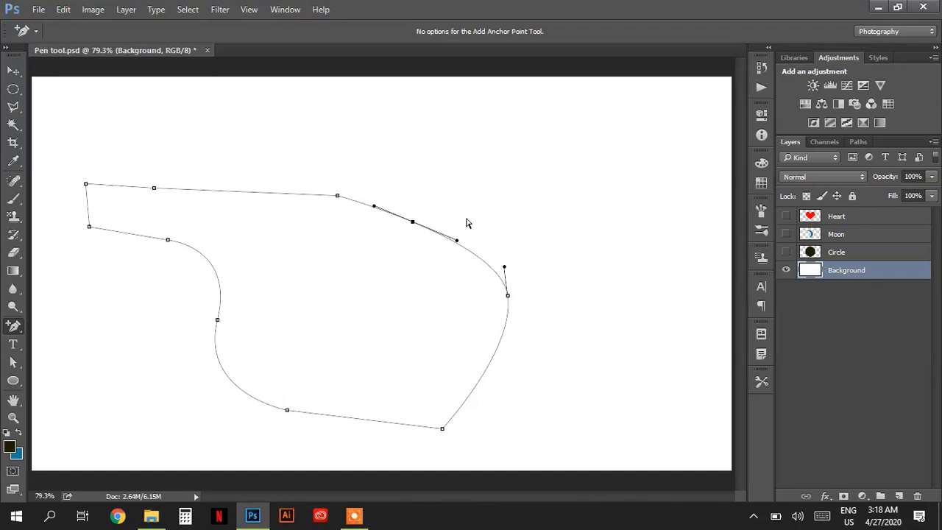
Delete the added anchor, the upper curve's starting anchor and the path's rightmost anchor with the Delete Anchor Point tool.
{"action": "left_click_drag", "start_coordinate": [15, 326], "coordinate": [44, 329]}
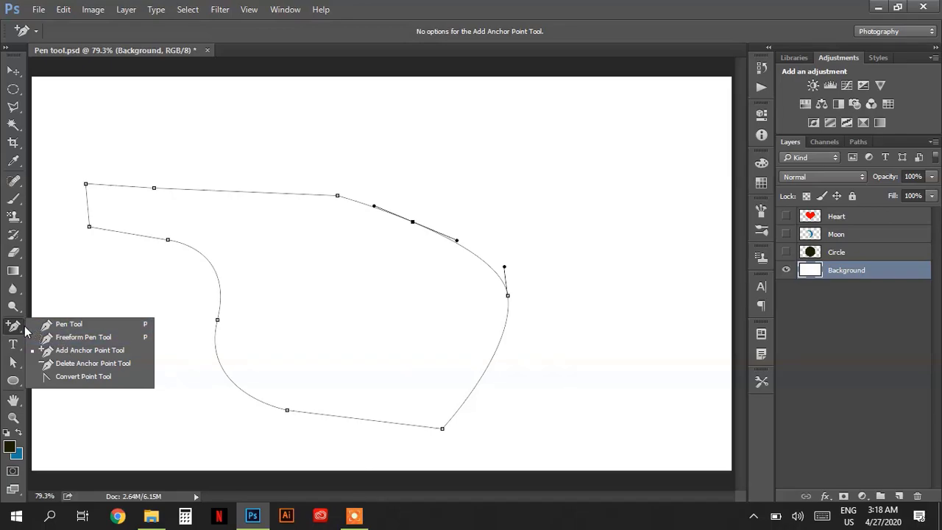
{"action": "left_click", "coordinate": [66, 364]}
{"action": "left_click", "coordinate": [410, 222]}
{"action": "left_click", "coordinate": [338, 196]}
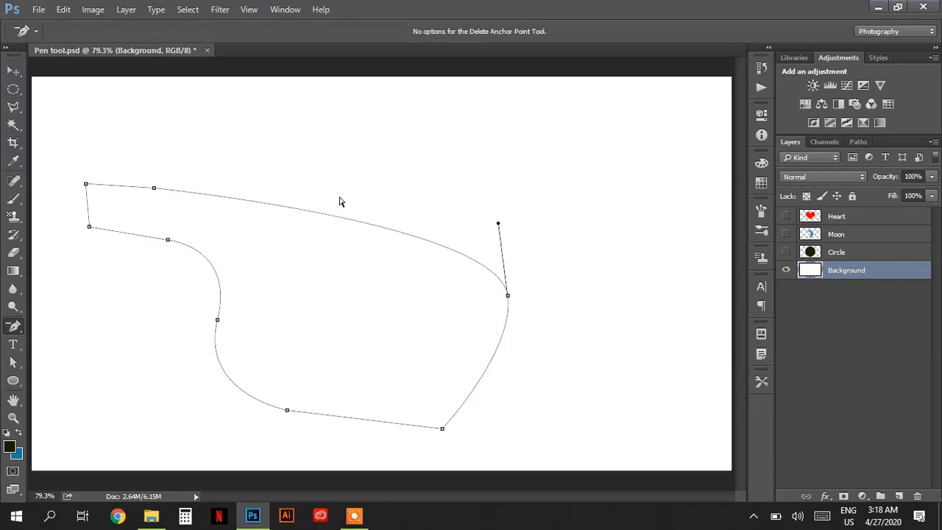
{"action": "left_click", "coordinate": [508, 295]}
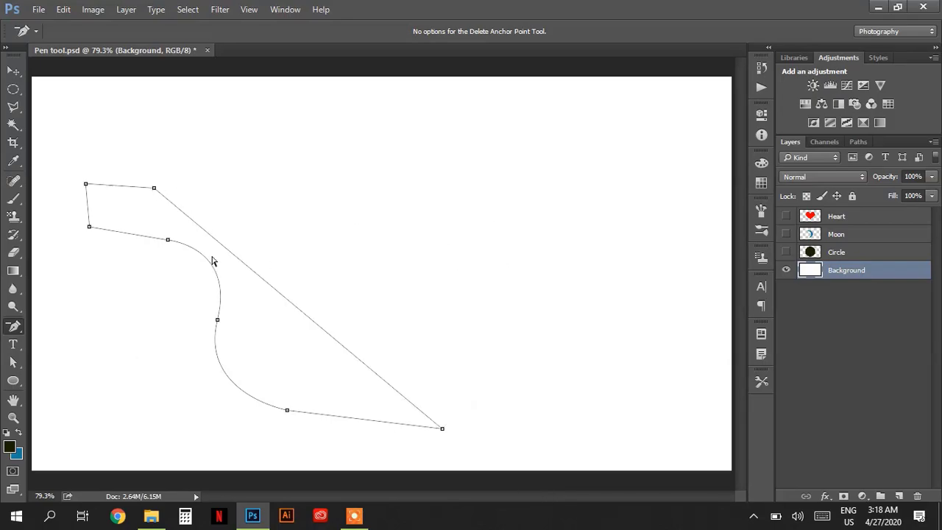
Convert several of the path's anchors to smooth points with the Convert Point tool, and turn the lower-right one back into a corner.
{"action": "right_click", "coordinate": [15, 329]}
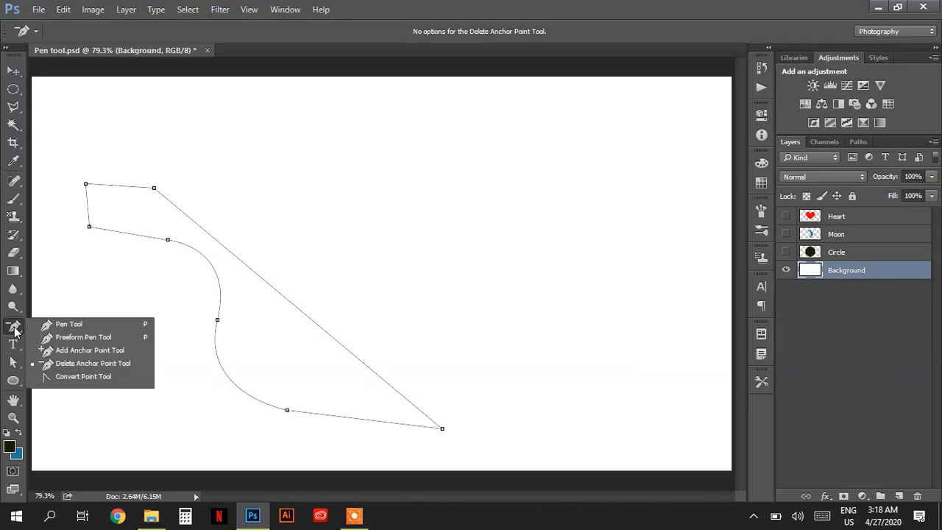
{"action": "left_click", "coordinate": [124, 388]}
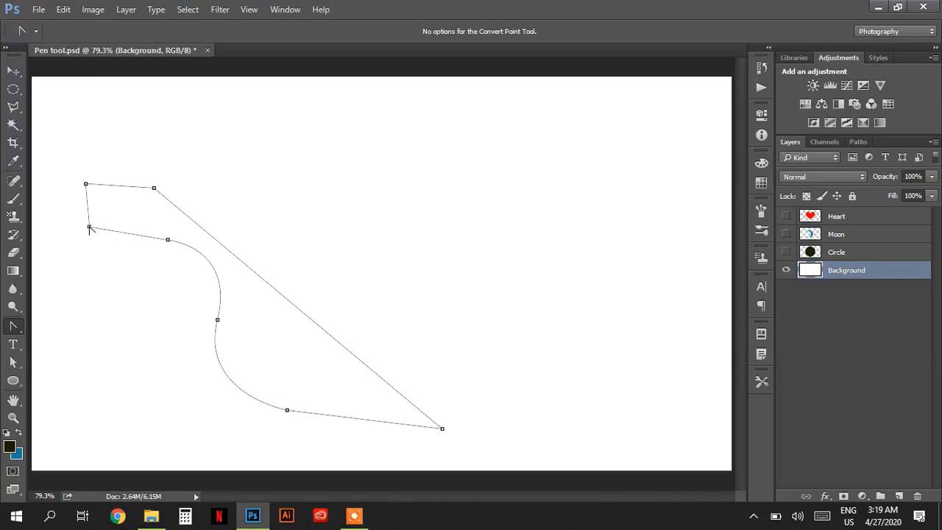
{"action": "left_click_drag", "start_coordinate": [89, 227], "coordinate": [70, 210]}
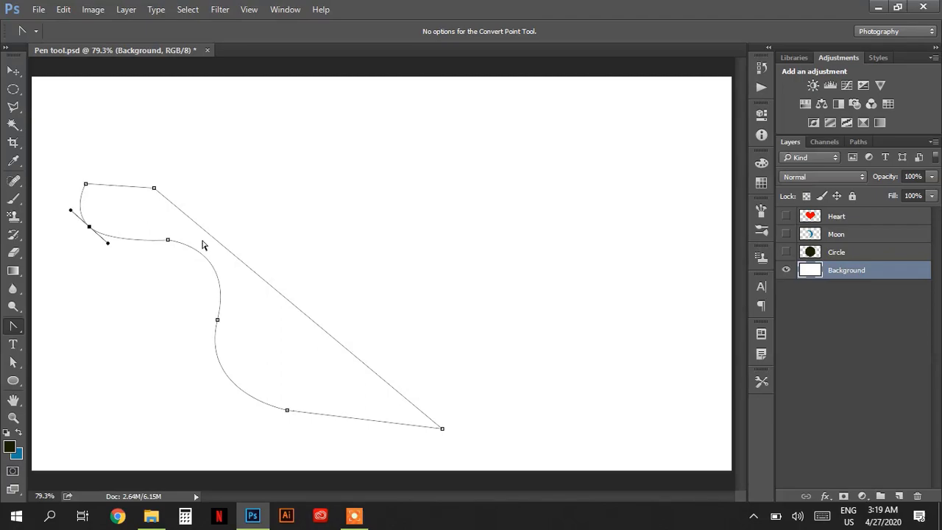
{"action": "left_click_drag", "start_coordinate": [225, 326], "coordinate": [214, 310]}
{"action": "left_click_drag", "start_coordinate": [443, 430], "coordinate": [423, 472]}
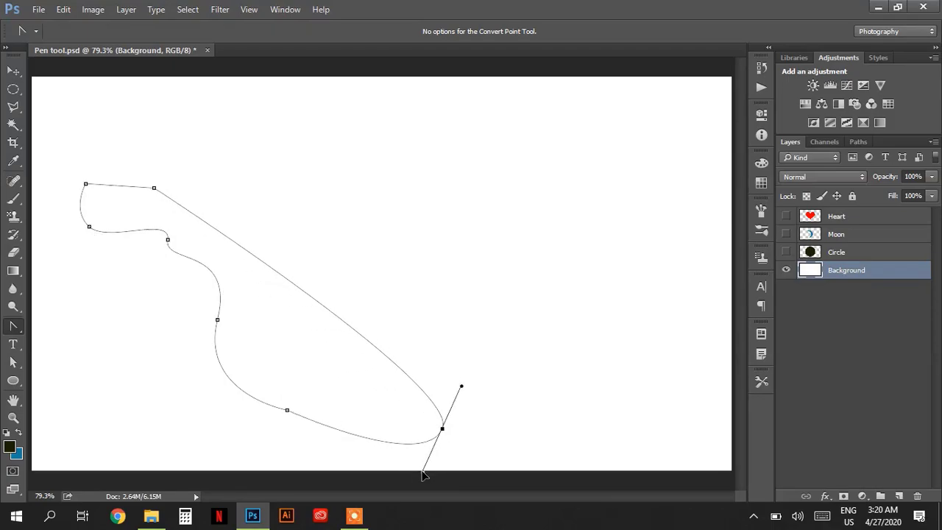
{"action": "left_click", "coordinate": [442, 430]}
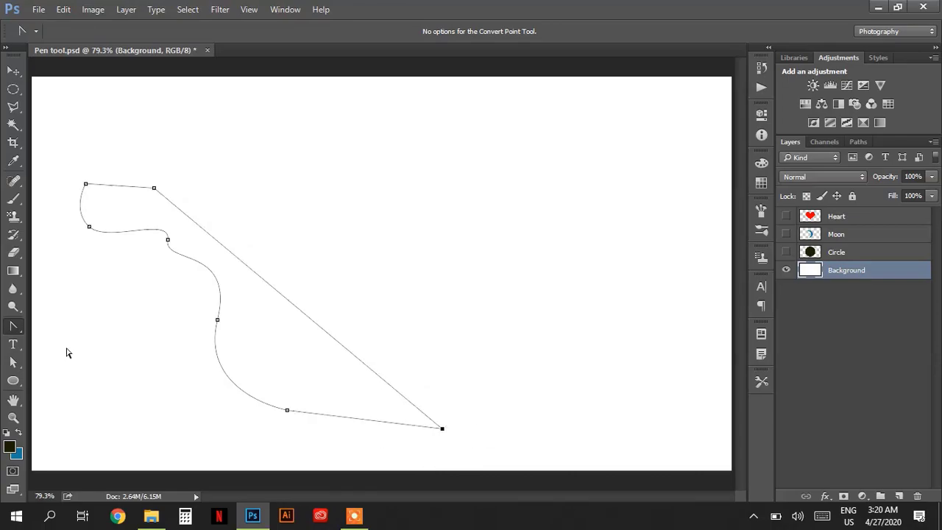
Undo the last point conversion and clear the whole path from the canvas.
{"action": "left_click", "coordinate": [16, 329]}
{"action": "left_click", "coordinate": [299, 231]}
{"action": "key", "text": "ctrl+z"}
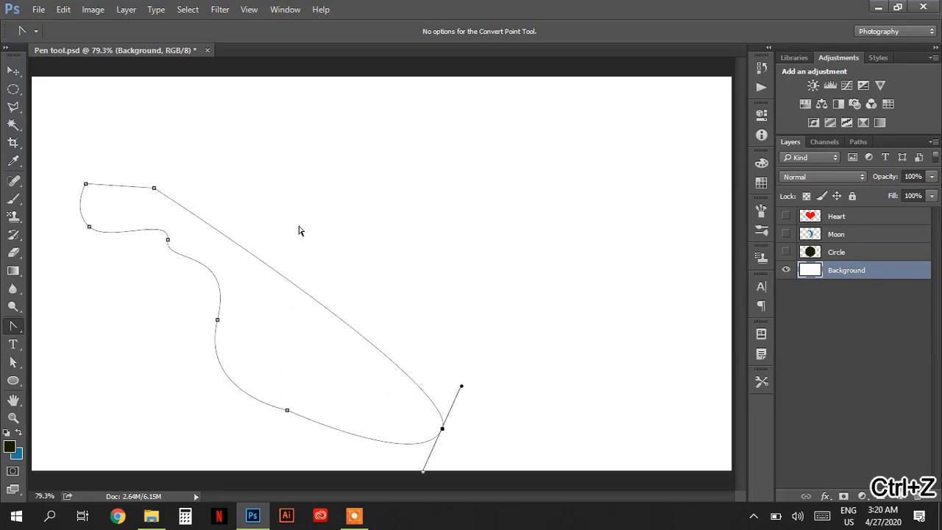
{"action": "left_click", "coordinate": [299, 231]}
{"action": "left_click", "coordinate": [299, 231]}
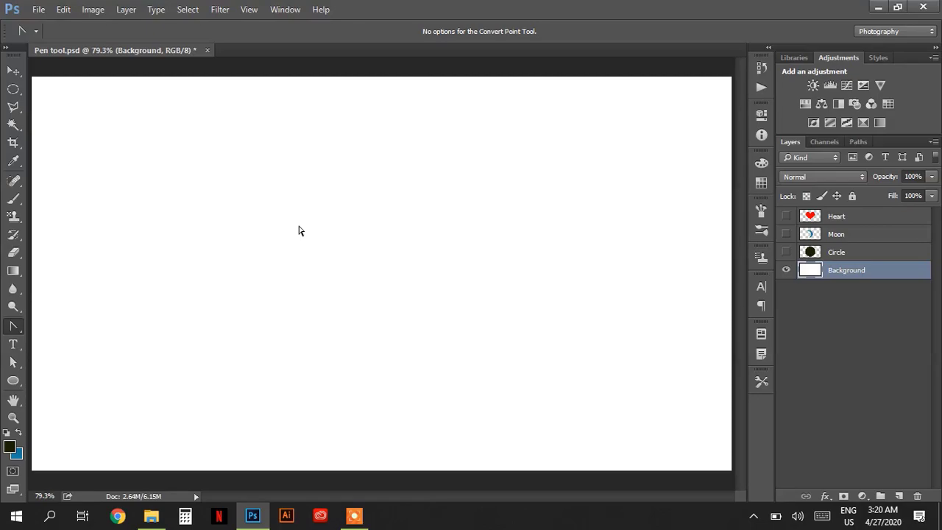
Draw two closed wavy outlines one after the other with the Freeform Pen tool, clearing each from the canvas.
{"action": "mouse_move", "coordinate": [10, 337]}
{"action": "left_mouse_down"}
{"action": "mouse_move", "coordinate": [32, 331]}
{"action": "mouse_move", "coordinate": [10, 333]}
{"action": "left_mouse_up"}
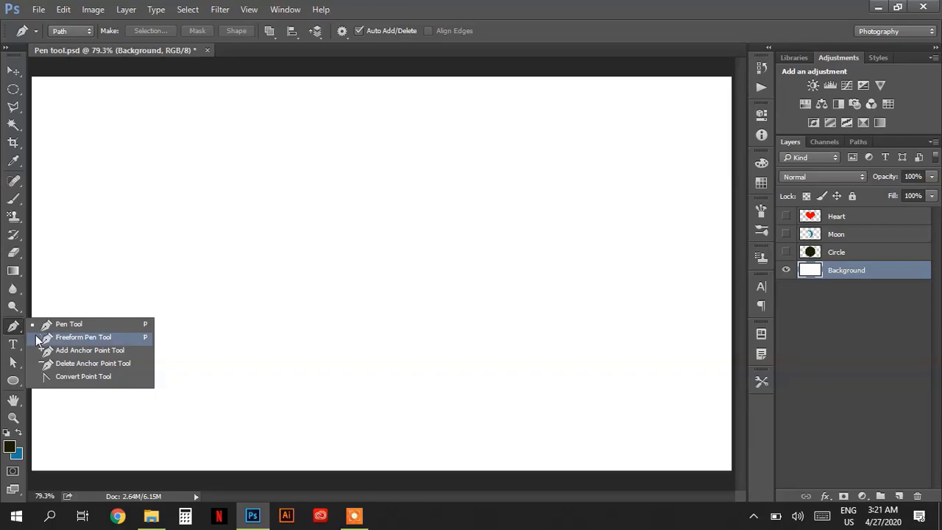
{"action": "left_click", "coordinate": [112, 336]}
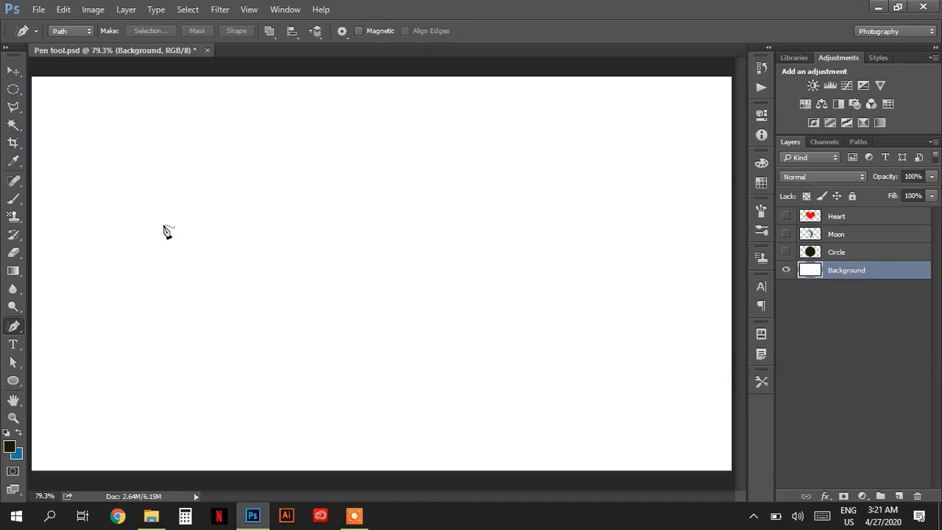
{"action": "mouse_move", "coordinate": [175, 189]}
{"action": "left_mouse_down"}
{"action": "mouse_move", "coordinate": [211, 173]}
{"action": "mouse_move", "coordinate": [251, 190]}
{"action": "mouse_move", "coordinate": [340, 160]}
{"action": "mouse_move", "coordinate": [473, 184]}
{"action": "mouse_move", "coordinate": [526, 164]}
{"action": "mouse_move", "coordinate": [588, 179]}
{"action": "mouse_move", "coordinate": [615, 226]}
{"action": "mouse_move", "coordinate": [588, 268]}
{"action": "mouse_move", "coordinate": [512, 272]}
{"action": "mouse_move", "coordinate": [403, 343]}
{"action": "mouse_move", "coordinate": [297, 374]}
{"action": "mouse_move", "coordinate": [93, 306]}
{"action": "mouse_move", "coordinate": [116, 240]}
{"action": "mouse_move", "coordinate": [176, 190]}
{"action": "left_mouse_up"}
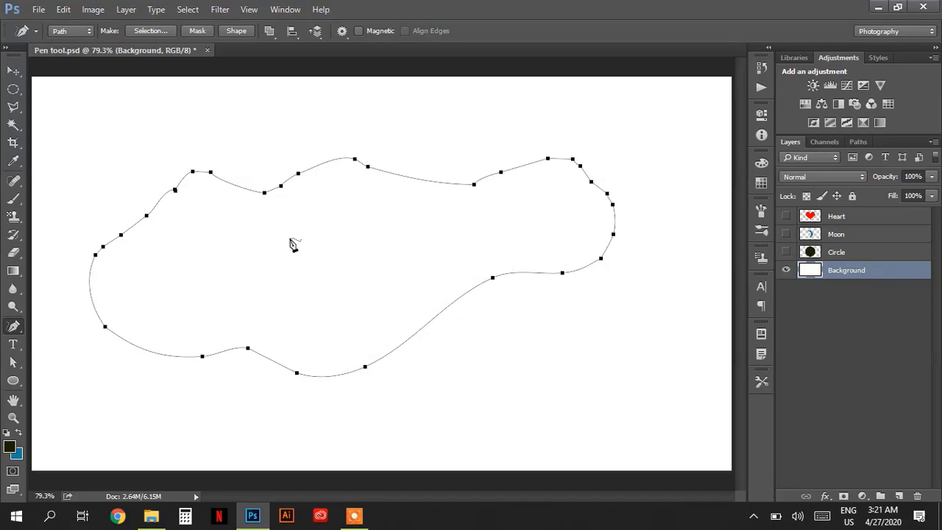
{"action": "key", "text": "Delete"}
{"action": "mouse_move", "coordinate": [121, 173]}
{"action": "left_mouse_down"}
{"action": "mouse_move", "coordinate": [138, 157]}
{"action": "mouse_move", "coordinate": [198, 172]}
{"action": "mouse_move", "coordinate": [265, 161]}
{"action": "mouse_move", "coordinate": [297, 169]}
{"action": "mouse_move", "coordinate": [304, 182]}
{"action": "mouse_move", "coordinate": [409, 166]}
{"action": "mouse_move", "coordinate": [544, 166]}
{"action": "mouse_move", "coordinate": [620, 206]}
{"action": "mouse_move", "coordinate": [630, 285]}
{"action": "mouse_move", "coordinate": [603, 326]}
{"action": "mouse_move", "coordinate": [500, 380]}
{"action": "mouse_move", "coordinate": [210, 296]}
{"action": "mouse_move", "coordinate": [105, 212]}
{"action": "mouse_move", "coordinate": [122, 174]}
{"action": "left_mouse_up"}
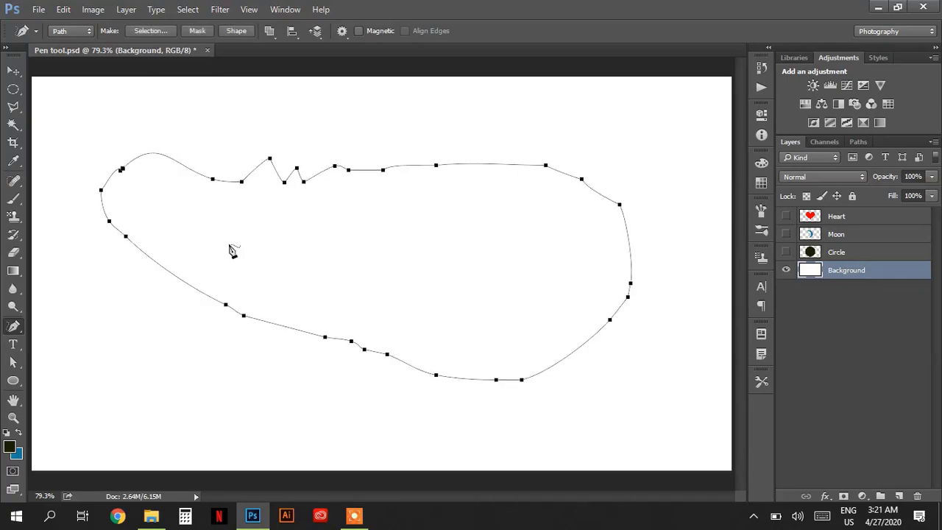
{"action": "left_click", "coordinate": [535, 170]}
Draw a closed five-sided path with straight edges across the middle of the canvas using the Pen tool.
{"action": "left_click", "coordinate": [19, 327]}
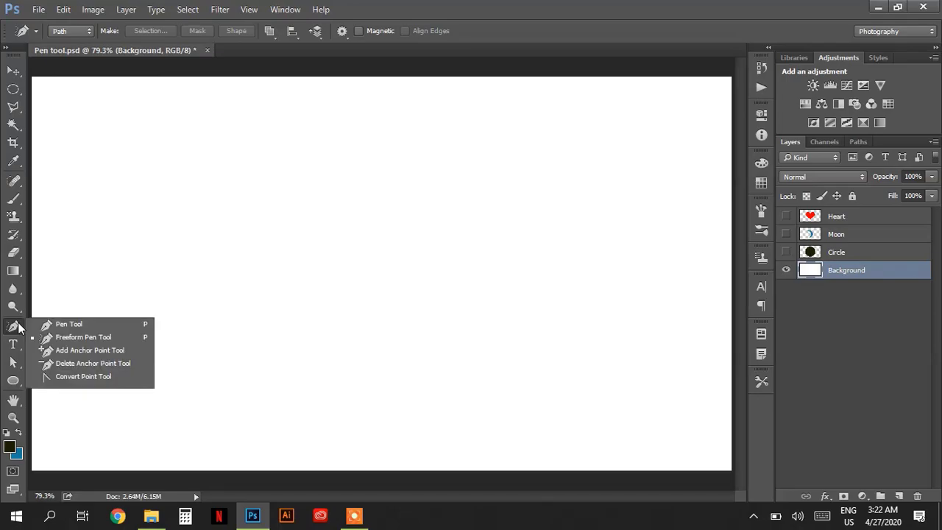
{"action": "left_click", "coordinate": [69, 323]}
{"action": "right_click", "coordinate": [22, 329]}
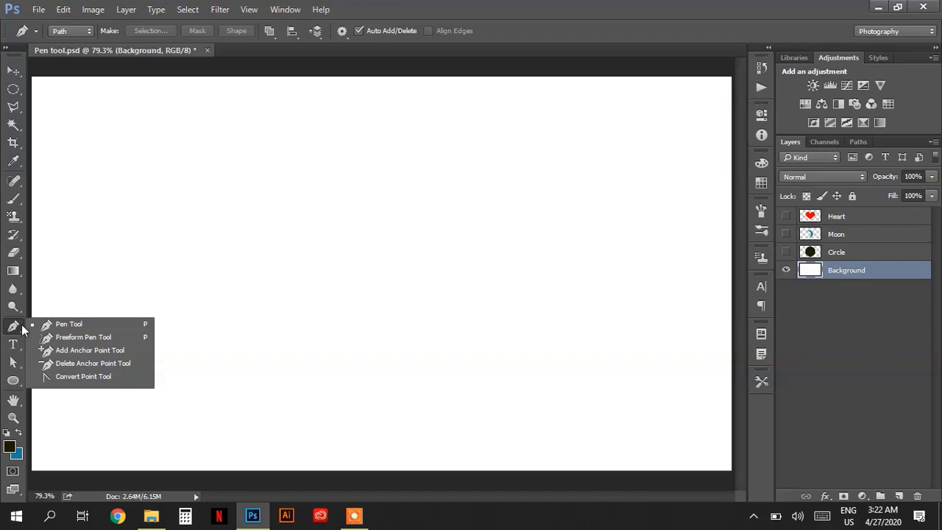
{"action": "left_click", "coordinate": [47, 327]}
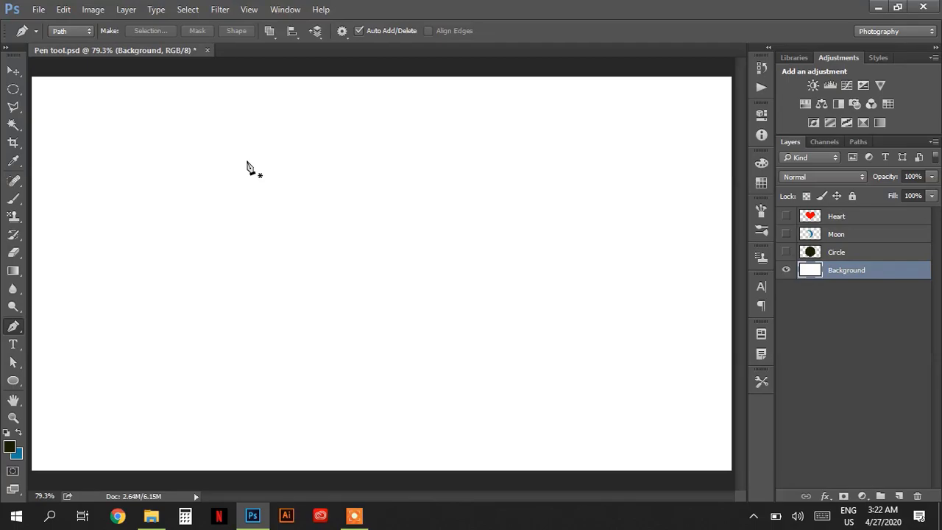
{"action": "left_click", "coordinate": [184, 186]}
{"action": "left_click", "coordinate": [393, 175]}
{"action": "left_click", "coordinate": [624, 265]}
{"action": "left_click", "coordinate": [377, 376]}
{"action": "left_click", "coordinate": [219, 292]}
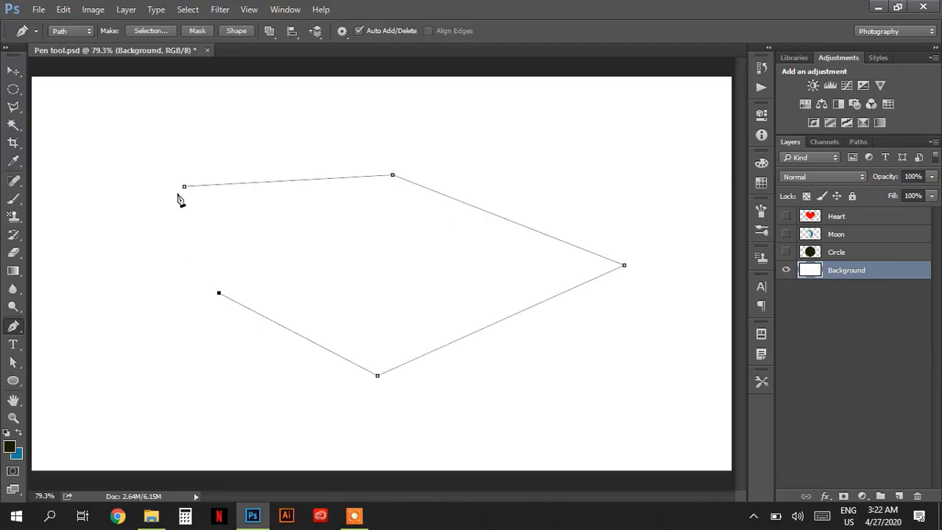
{"action": "left_click", "coordinate": [184, 186]}
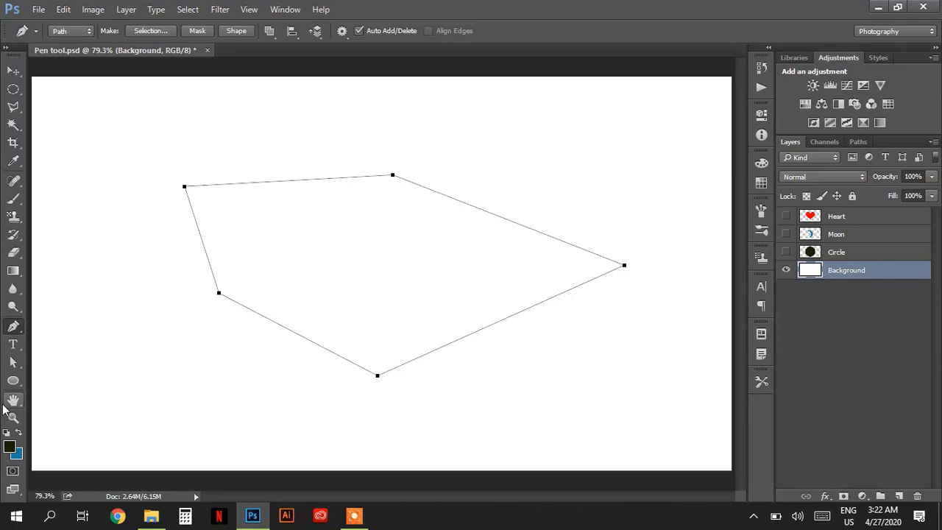
Move the whole five-sided path around the canvas with the Path Selection tool, leaving it slightly lower and further right than drawn.
{"action": "left_click", "coordinate": [13, 363]}
{"action": "right_click", "coordinate": [14, 364]}
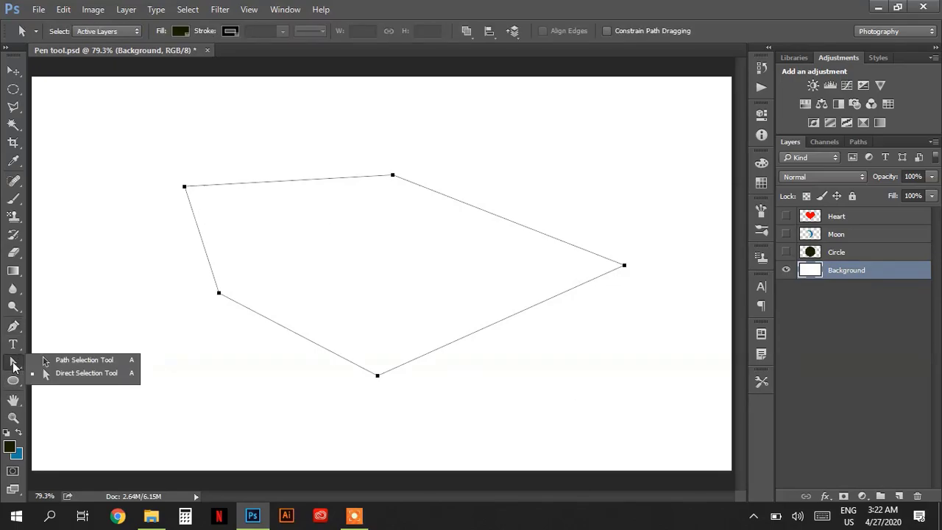
{"action": "left_click", "coordinate": [121, 361]}
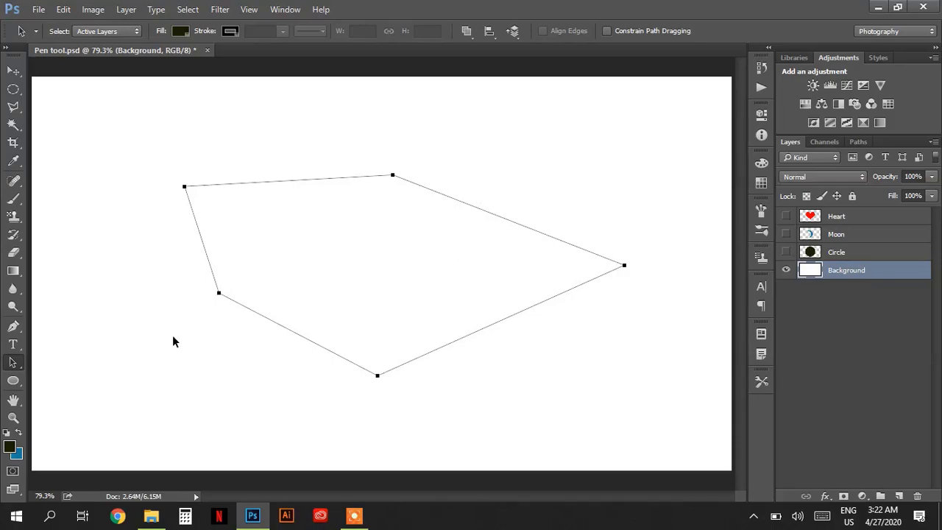
{"action": "left_click", "coordinate": [5, 360]}
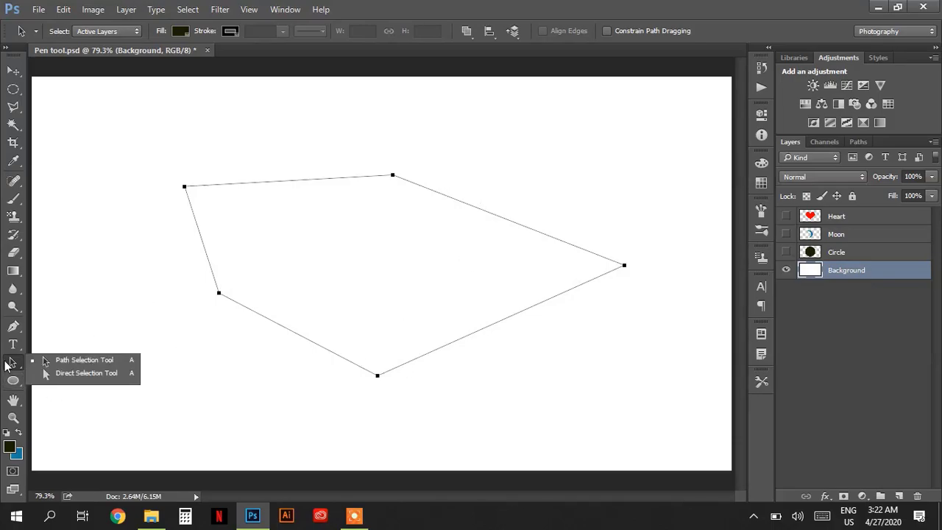
{"action": "left_click", "coordinate": [45, 360]}
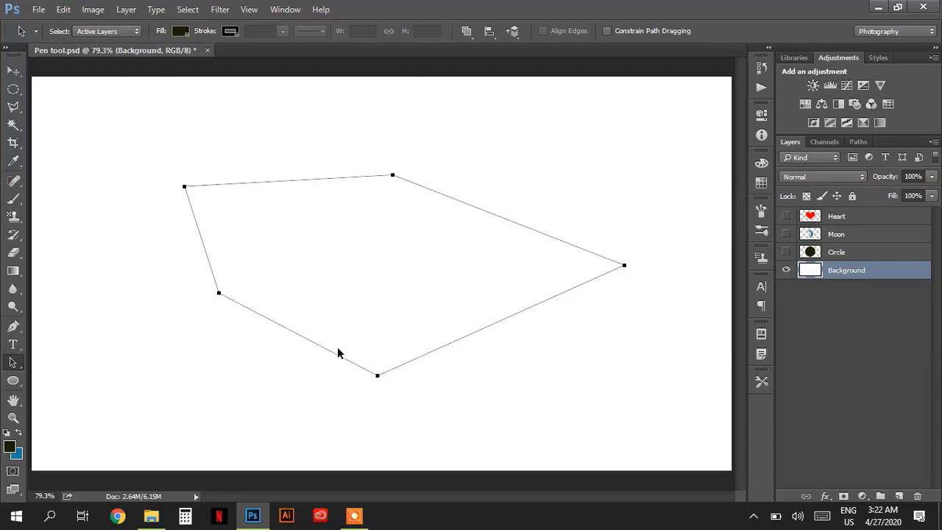
{"action": "left_click_drag", "start_coordinate": [334, 357], "coordinate": [201, 425]}
{"action": "left_click_drag", "start_coordinate": [283, 417], "coordinate": [449, 360]}
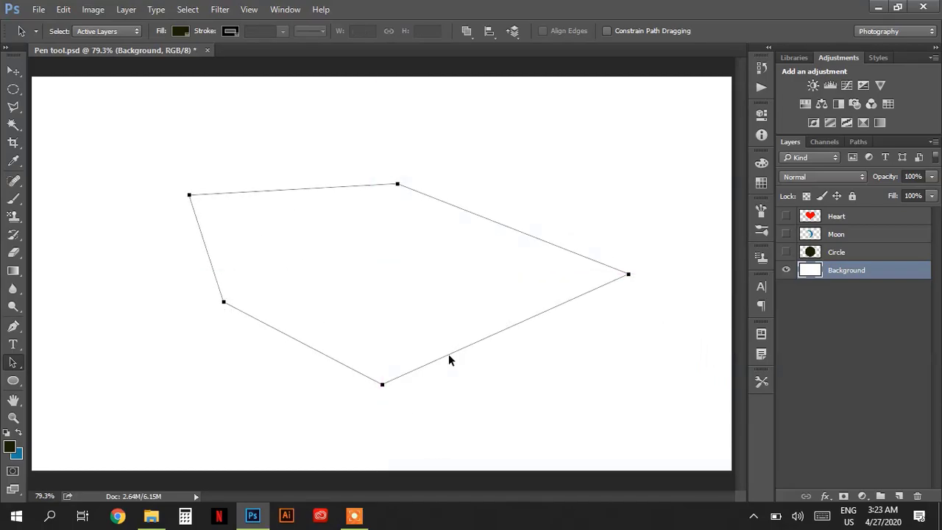
Reposition only the path's bottom anchor with the Direct Selection tool, shifting it to the right.
{"action": "left_click_drag", "start_coordinate": [22, 363], "coordinate": [53, 378]}
{"action": "left_click_drag", "start_coordinate": [383, 385], "coordinate": [383, 386]}
{"action": "left_click_drag", "start_coordinate": [425, 415], "coordinate": [340, 358]}
{"action": "mouse_move", "coordinate": [382, 385]}
{"action": "left_mouse_down"}
{"action": "mouse_move", "coordinate": [396, 397]}
{"action": "mouse_move", "coordinate": [439, 382]}
{"action": "mouse_move", "coordinate": [382, 324]}
{"action": "mouse_move", "coordinate": [343, 352]}
{"action": "mouse_move", "coordinate": [397, 406]}
{"action": "mouse_move", "coordinate": [412, 372]}
{"action": "mouse_move", "coordinate": [375, 362]}
{"action": "mouse_move", "coordinate": [379, 385]}
{"action": "left_mouse_up"}
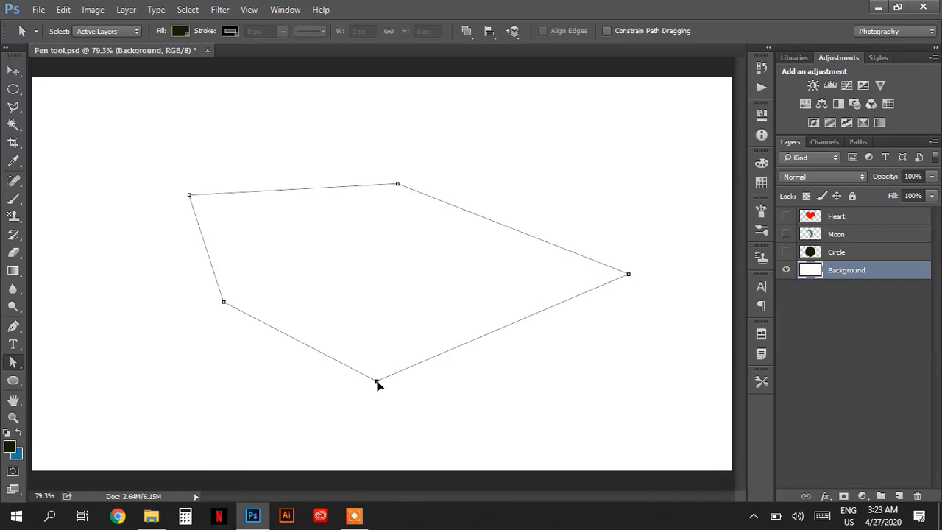
{"action": "left_click_drag", "start_coordinate": [376, 385], "coordinate": [397, 378]}
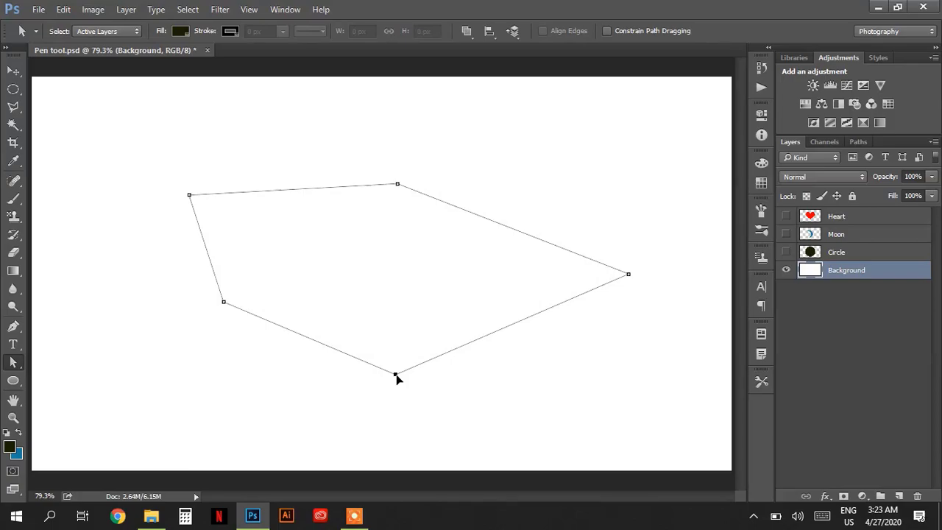
{"action": "left_click_drag", "start_coordinate": [397, 378], "coordinate": [422, 389]}
Move the path's lower-left, upper-left, upper-right and rightmost anchors individually to widen the five-sided shape.
{"action": "left_click_drag", "start_coordinate": [224, 303], "coordinate": [219, 368]}
{"action": "left_click_drag", "start_coordinate": [189, 195], "coordinate": [196, 175]}
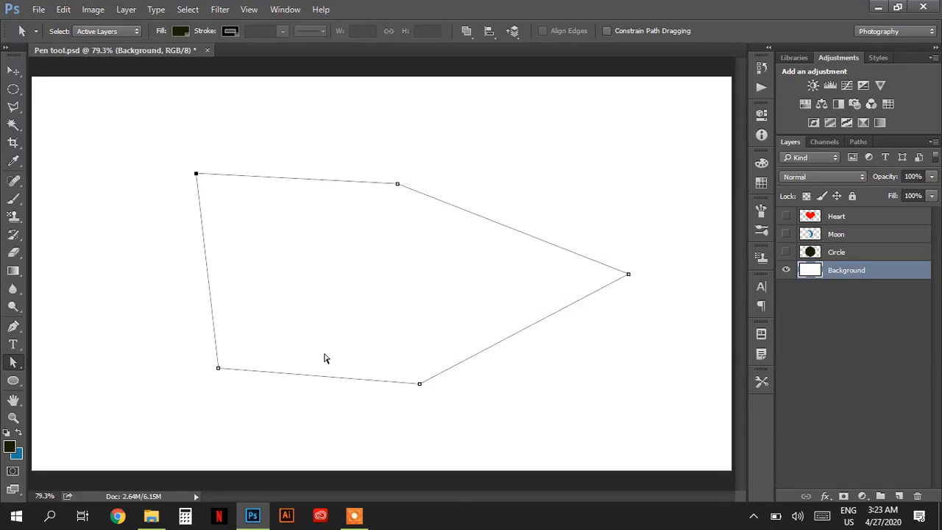
{"action": "left_click_drag", "start_coordinate": [198, 176], "coordinate": [200, 200]}
{"action": "left_click_drag", "start_coordinate": [398, 184], "coordinate": [467, 151]}
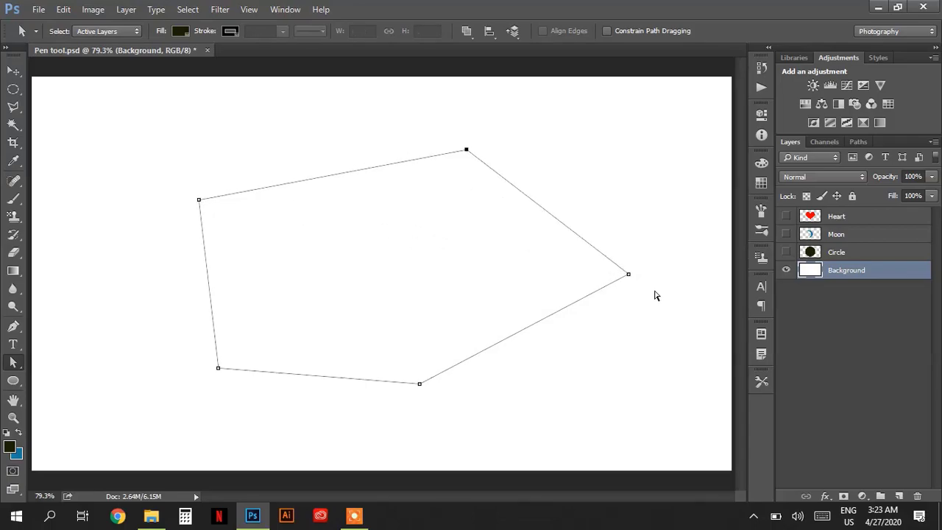
{"action": "left_click_drag", "start_coordinate": [629, 275], "coordinate": [644, 290]}
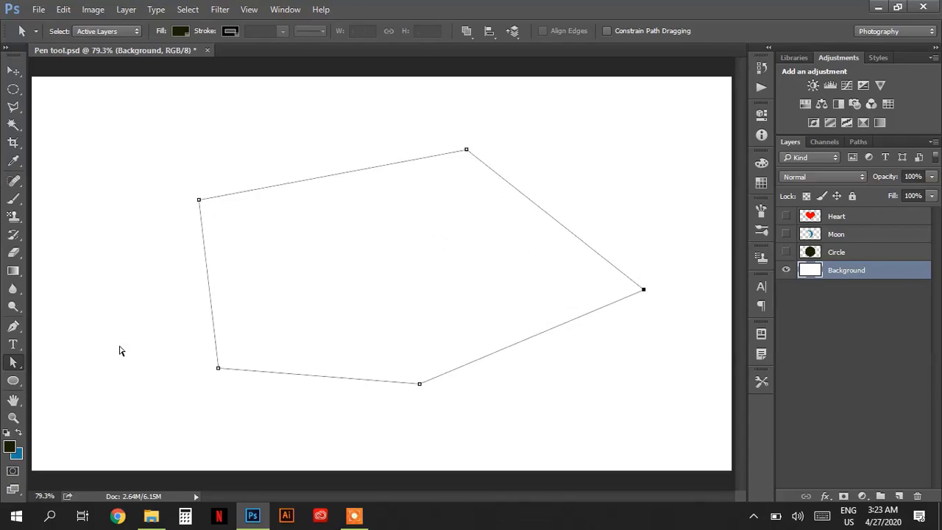
Shift the path's top edge to the right, and move its two left anchors together slightly upward with the Direct Selection tool.
{"action": "left_click", "coordinate": [17, 364]}
{"action": "left_click_drag", "start_coordinate": [133, 148], "coordinate": [565, 244]}
{"action": "left_click_drag", "start_coordinate": [343, 178], "coordinate": [418, 175]}
{"action": "left_click_drag", "start_coordinate": [170, 129], "coordinate": [295, 417]}
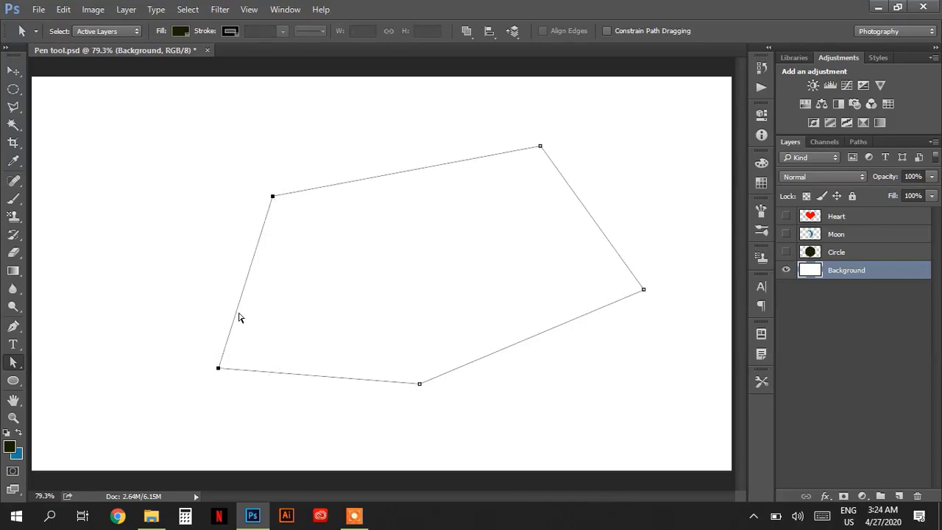
{"action": "mouse_move", "coordinate": [235, 311]}
{"action": "left_mouse_down"}
{"action": "mouse_move", "coordinate": [314, 317]}
{"action": "mouse_move", "coordinate": [214, 332]}
{"action": "mouse_move", "coordinate": [323, 243]}
{"action": "mouse_move", "coordinate": [404, 276]}
{"action": "mouse_move", "coordinate": [323, 312]}
{"action": "mouse_move", "coordinate": [305, 286]}
{"action": "mouse_move", "coordinate": [214, 295]}
{"action": "mouse_move", "coordinate": [206, 261]}
{"action": "mouse_move", "coordinate": [211, 290]}
{"action": "mouse_move", "coordinate": [237, 294]}
{"action": "left_mouse_up"}
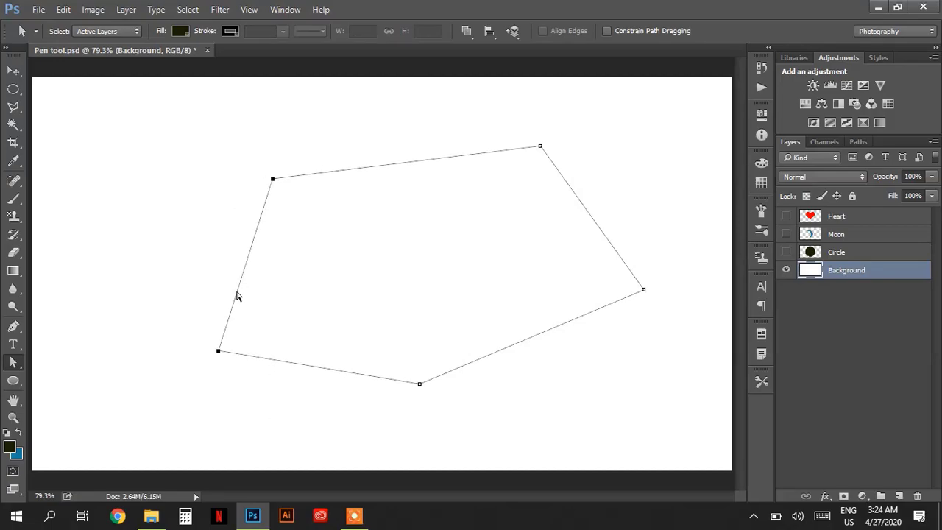
{"action": "left_click", "coordinate": [16, 331]}
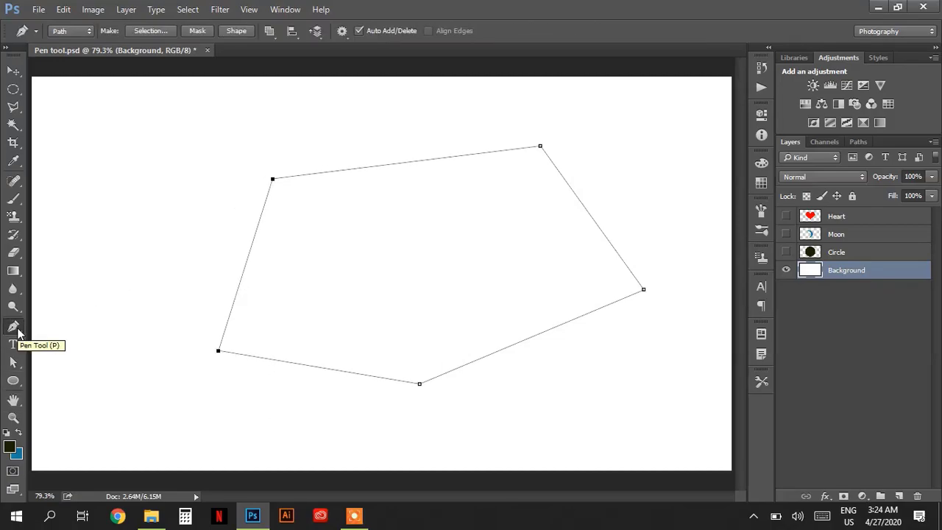
{"action": "right_click", "coordinate": [18, 332]}
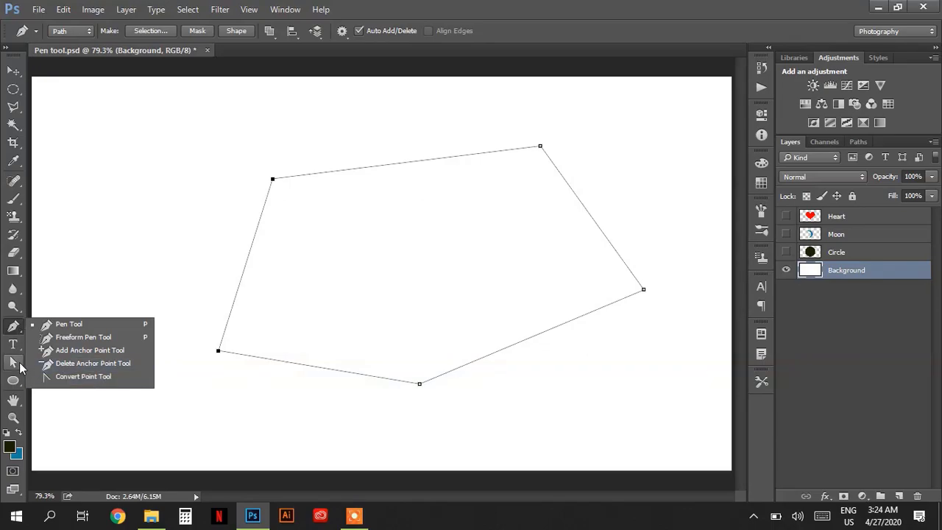
{"action": "left_click", "coordinate": [16, 364]}
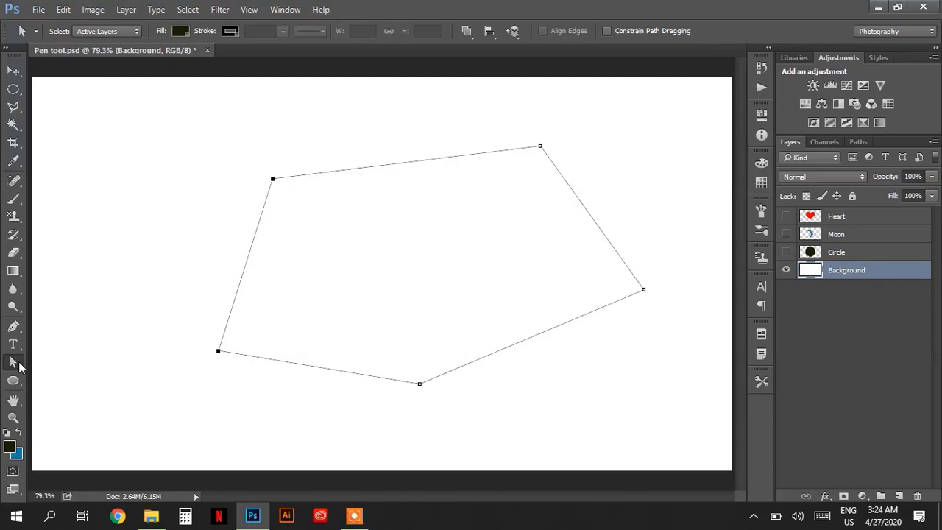
Pull curve handles from the lower-left anchor with the Convert Point tool, and redirect each handle separately to bend both adjoining sides inward.
{"action": "left_click", "coordinate": [18, 328]}
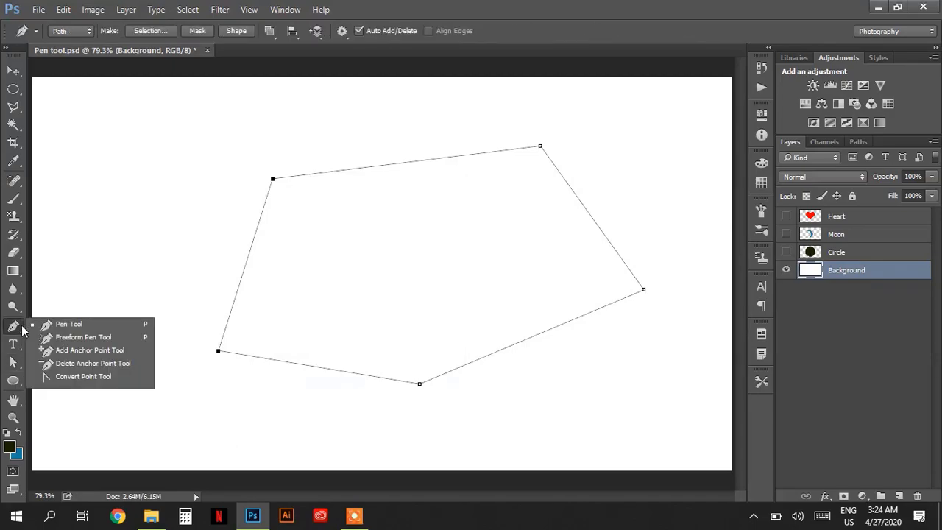
{"action": "left_click", "coordinate": [79, 377]}
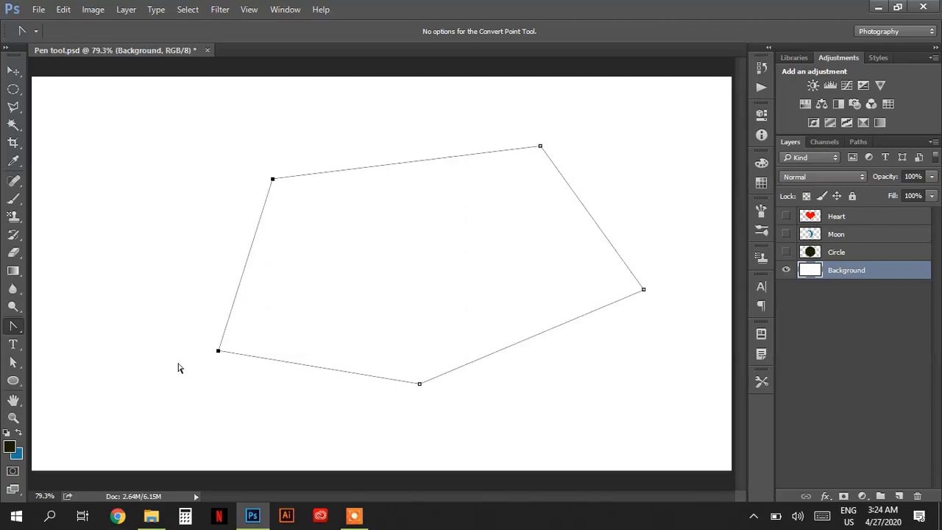
{"action": "right_click", "coordinate": [13, 329]}
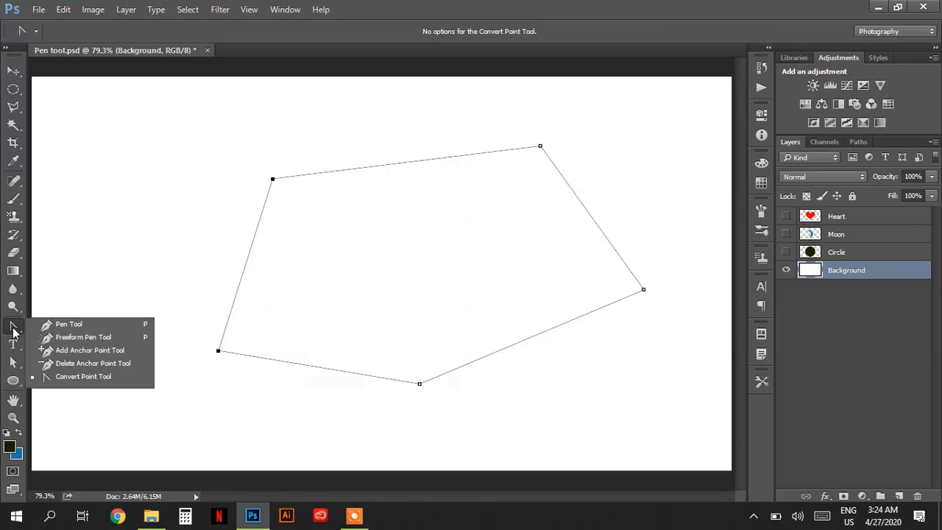
{"action": "left_click", "coordinate": [14, 337]}
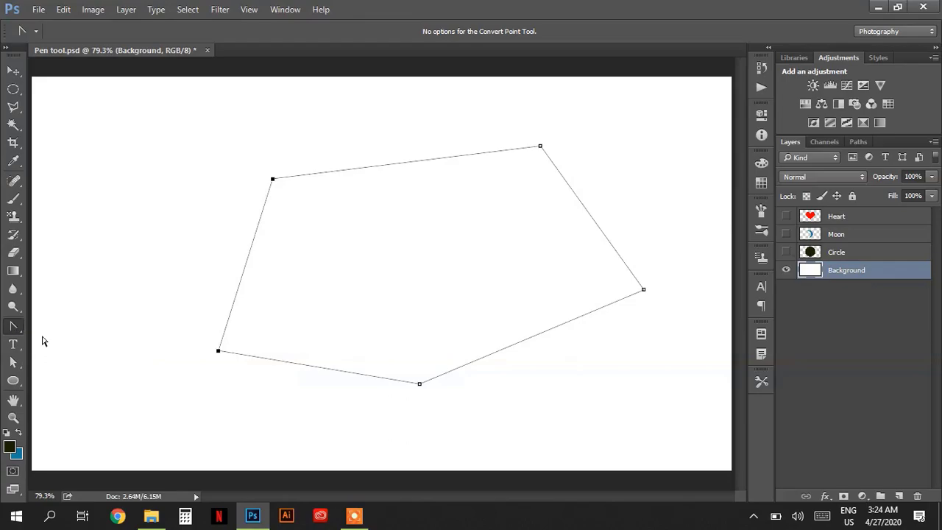
{"action": "left_click_drag", "start_coordinate": [217, 352], "coordinate": [176, 269]}
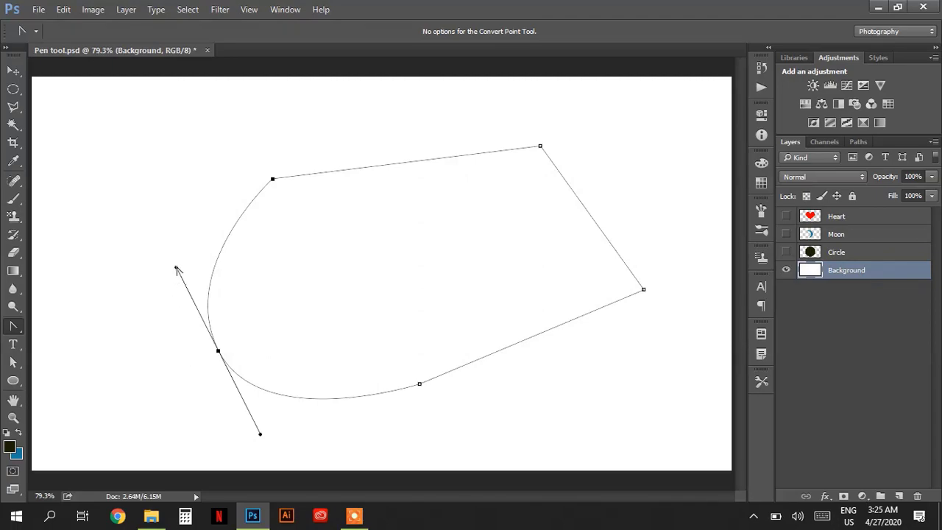
{"action": "left_click_drag", "start_coordinate": [176, 267], "coordinate": [259, 331]}
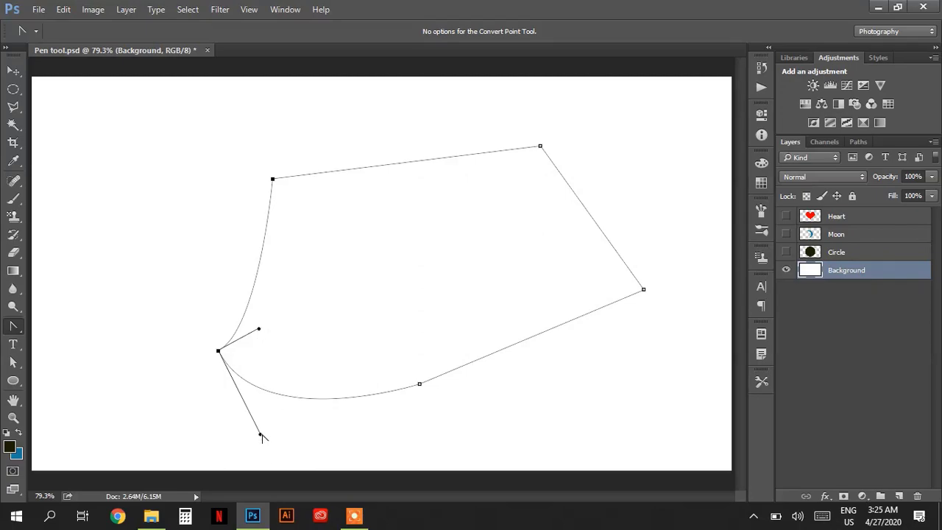
{"action": "left_click_drag", "start_coordinate": [260, 434], "coordinate": [371, 333]}
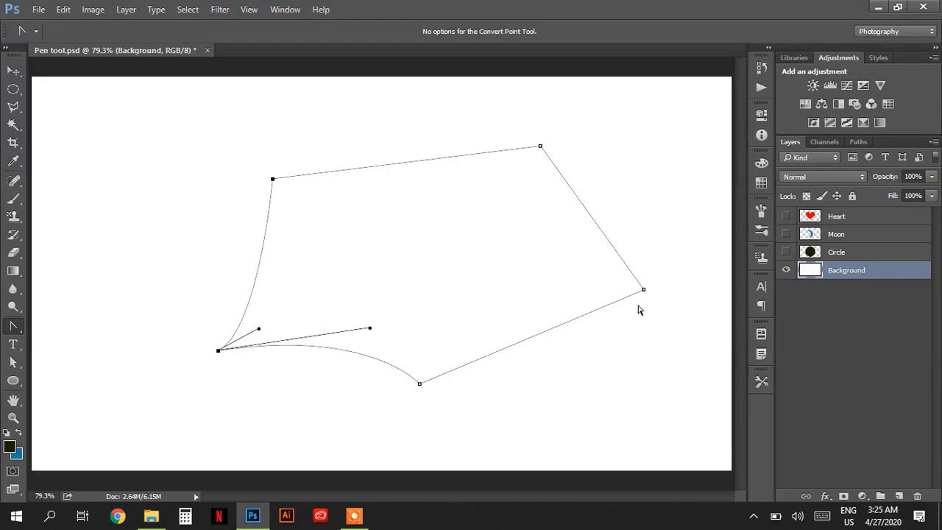
Pull handles from the rightmost, upper-left and upper-right anchors and redirect them so all the adjoining sides curve inward.
{"action": "left_click_drag", "start_coordinate": [643, 291], "coordinate": [373, 256]}
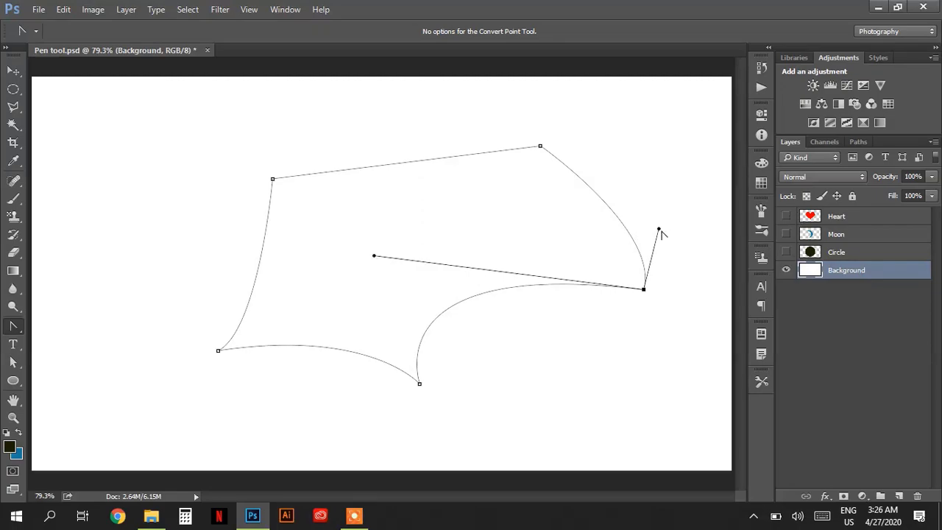
{"action": "left_click_drag", "start_coordinate": [659, 230], "coordinate": [430, 240]}
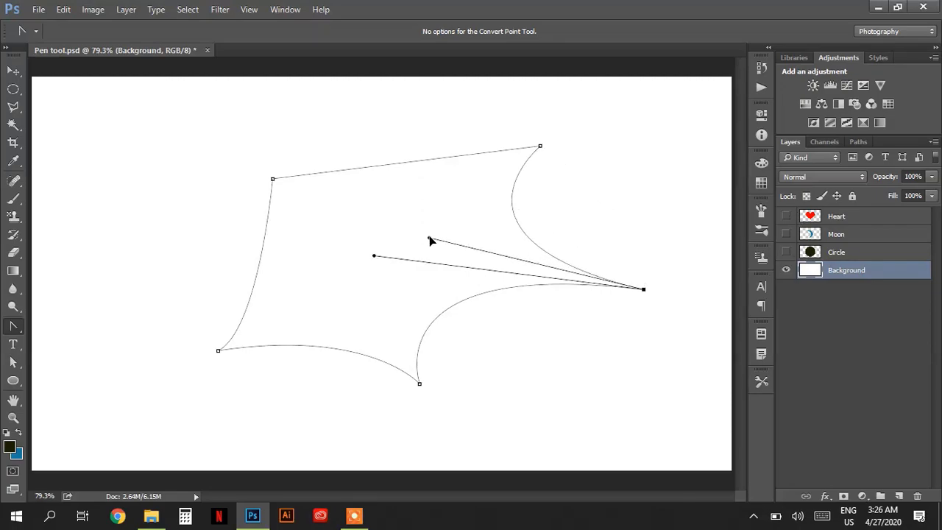
{"action": "left_click_drag", "start_coordinate": [273, 179], "coordinate": [334, 143]}
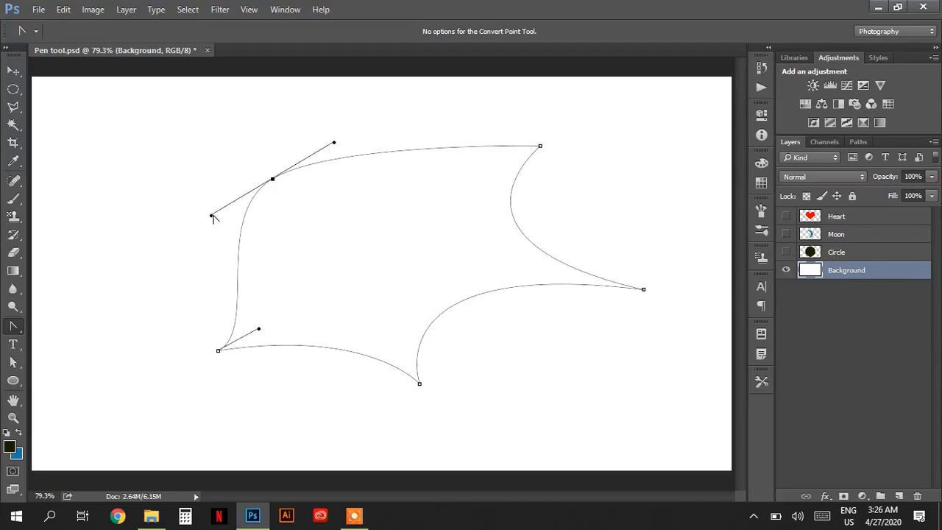
{"action": "left_click_drag", "start_coordinate": [212, 216], "coordinate": [310, 249]}
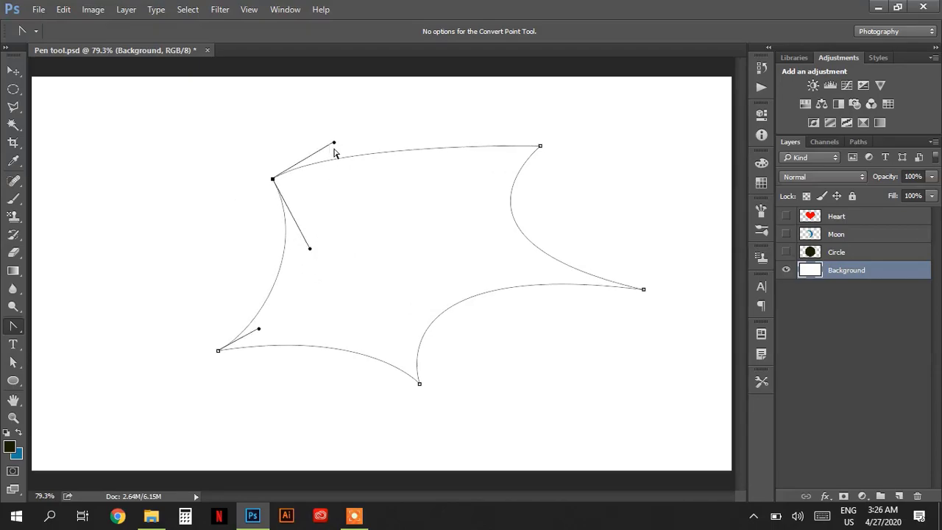
{"action": "left_click_drag", "start_coordinate": [335, 145], "coordinate": [353, 216]}
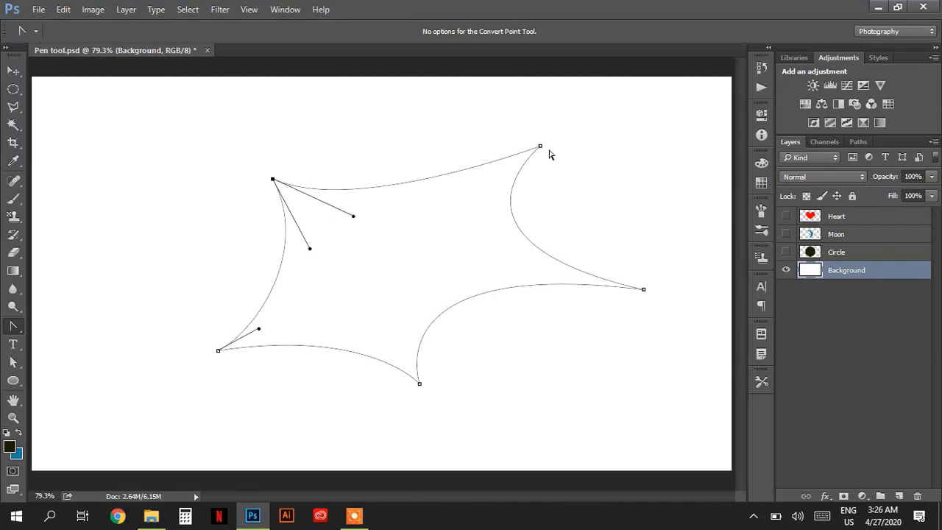
{"action": "left_click_drag", "start_coordinate": [540, 148], "coordinate": [475, 208]}
{"action": "left_click_drag", "start_coordinate": [566, 159], "coordinate": [501, 218]}
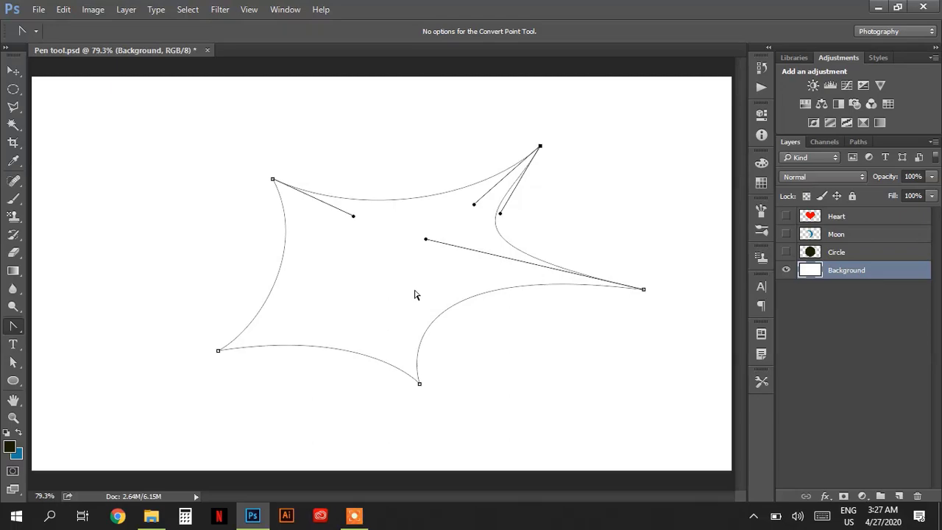
Switch from the Convert Point tool to the Pen tool, and display the document's list of paths.
{"action": "left_click", "coordinate": [18, 327]}
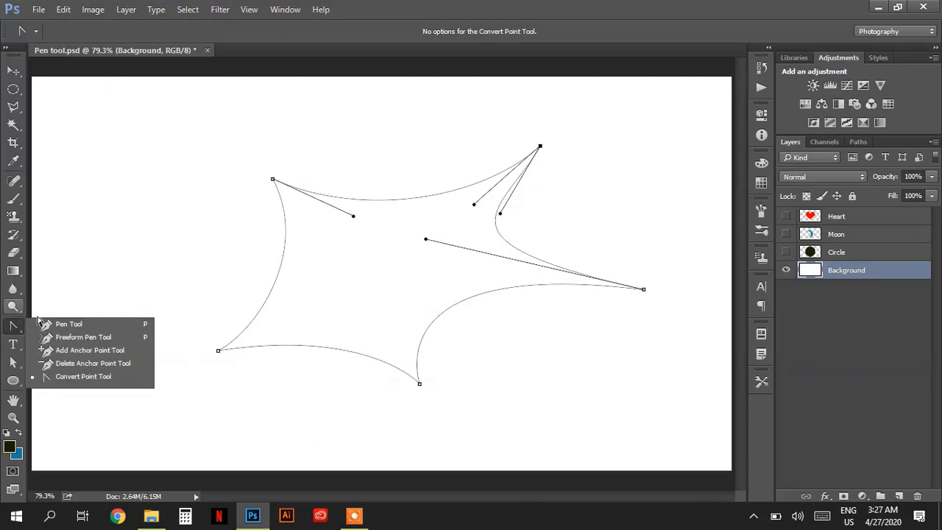
{"action": "left_click", "coordinate": [59, 324]}
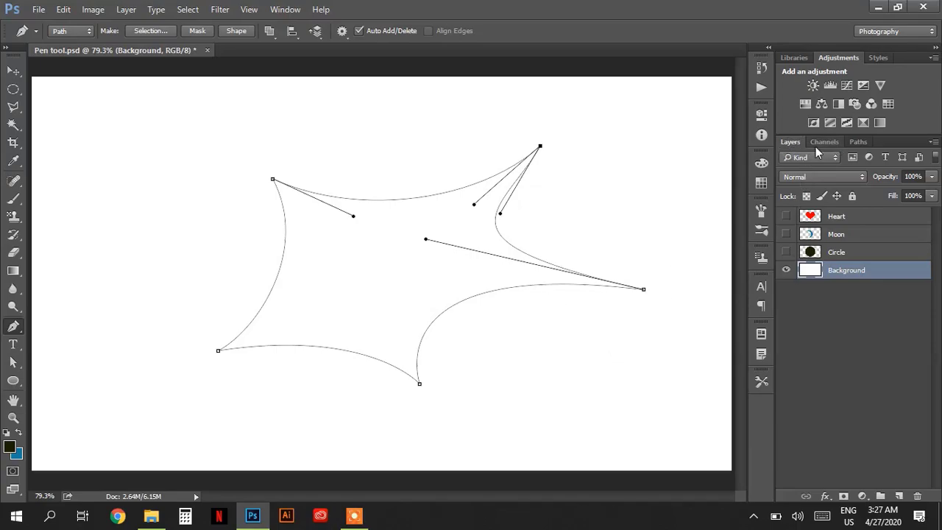
{"action": "left_click", "coordinate": [858, 143]}
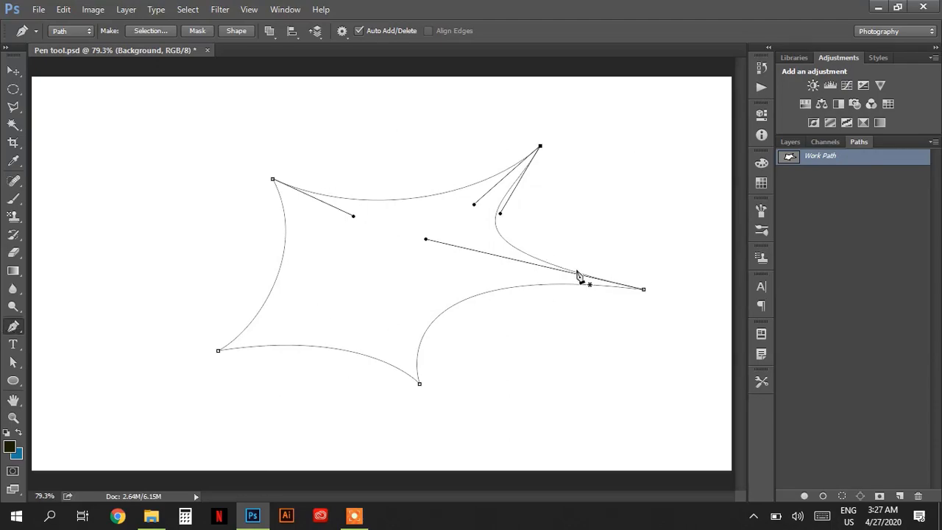
Draw a closed triangle overlapping the curved shape's upper-left corner, and deselect the work path.
{"action": "left_click", "coordinate": [186, 144]}
{"action": "left_click", "coordinate": [375, 133]}
{"action": "left_click", "coordinate": [143, 263]}
{"action": "left_click", "coordinate": [187, 145]}
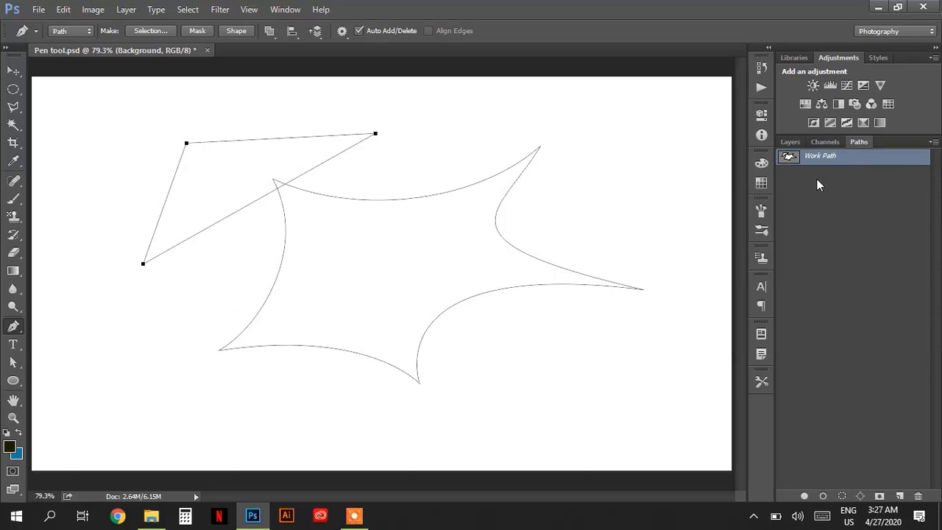
{"action": "key", "text": "Return"}
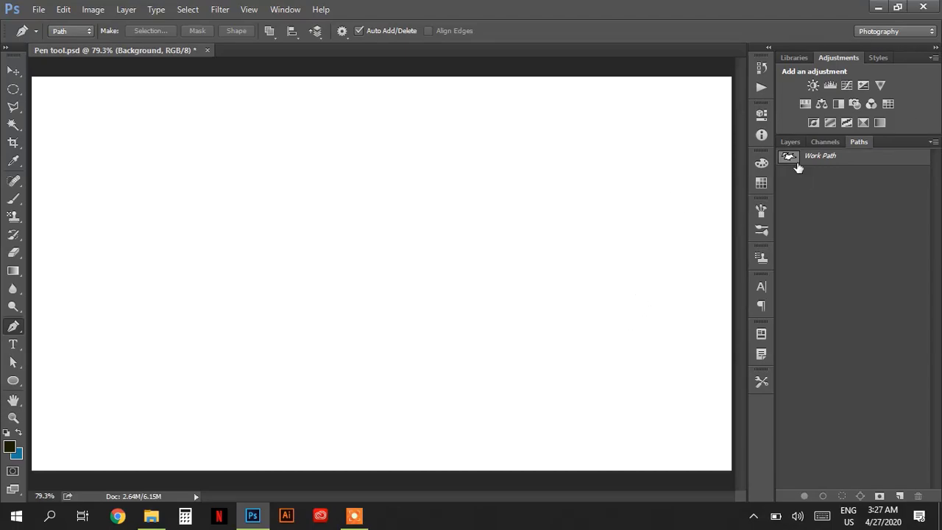
Draw a large closed triangle pointing downward across the middle of the canvas as a new work path.
{"action": "left_click", "coordinate": [241, 189]}
{"action": "left_click", "coordinate": [689, 182]}
{"action": "left_click", "coordinate": [477, 399]}
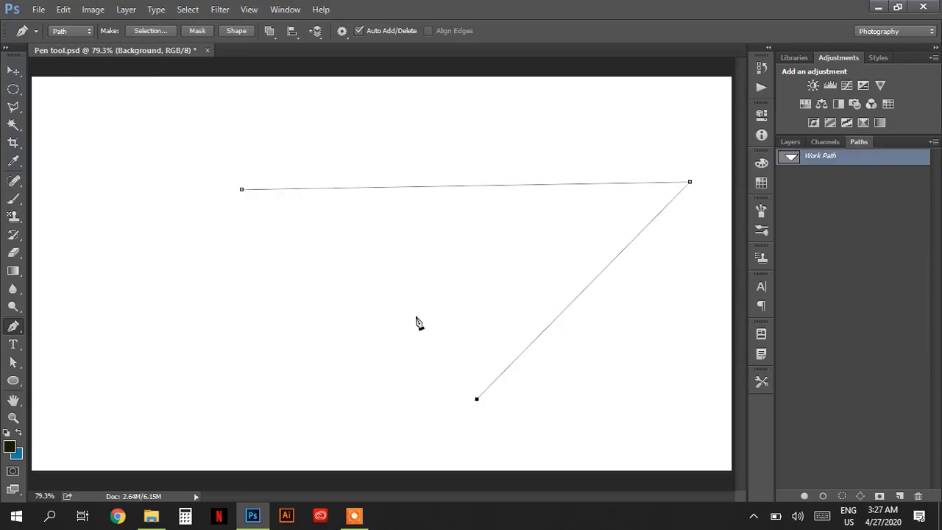
{"action": "left_click", "coordinate": [243, 192]}
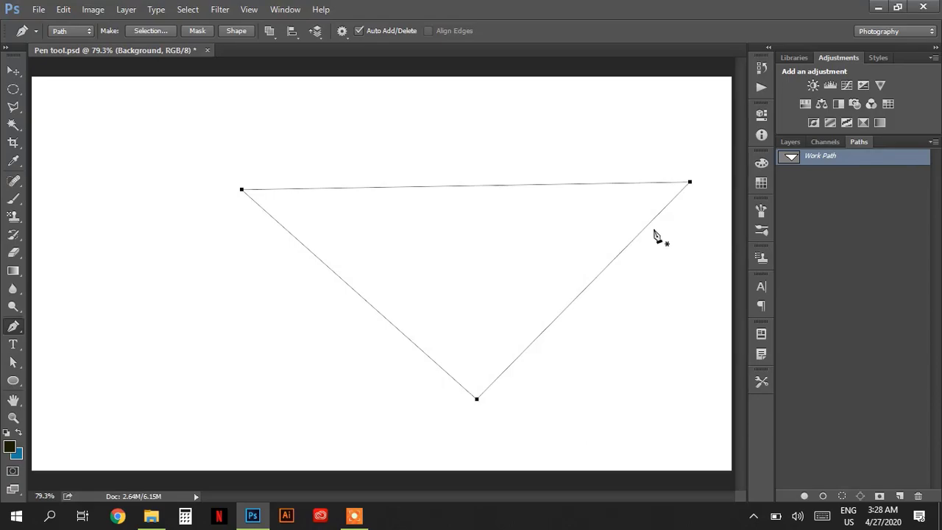
Save the triangular work path under the name "triangle" and hide it from the canvas.
{"action": "double_click", "coordinate": [830, 157]}
{"action": "left_click", "coordinate": [471, 188]}
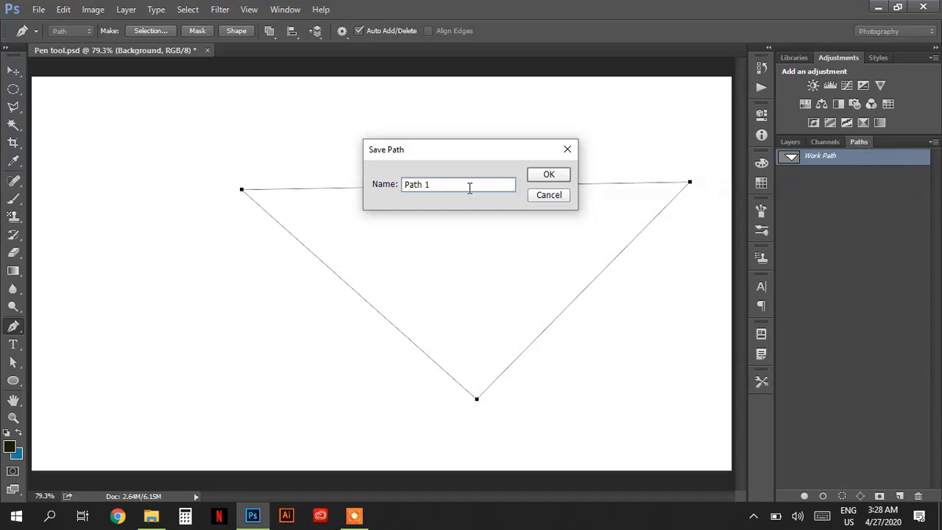
{"action": "key", "text": "BackSpace"}
{"action": "key", "text": "BackSpace"}
{"action": "key", "text": "BackSpace"}
{"action": "key", "text": "BackSpace"}
{"action": "key", "text": "BackSpace"}
{"action": "key", "text": "BackSpace"}
{"action": "type", "text": "triangle"}
{"action": "key", "text": "Return"}
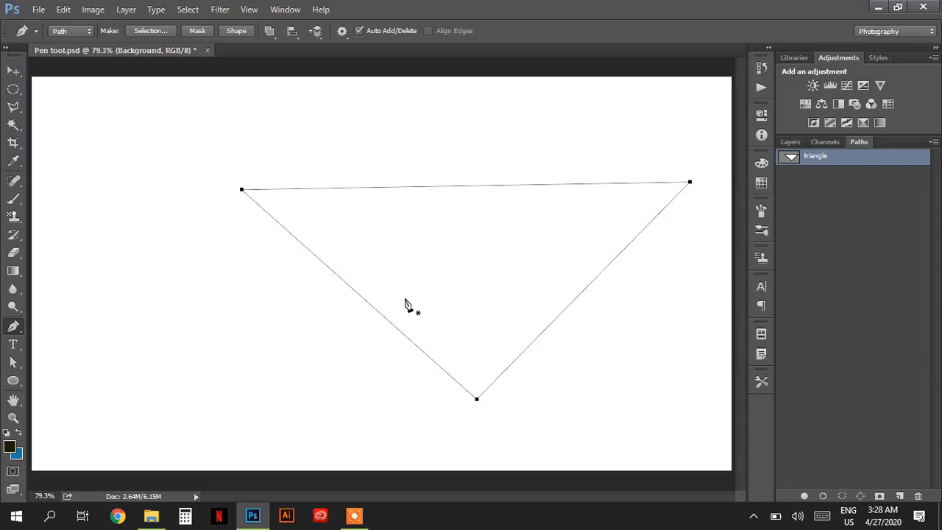
{"action": "key", "text": "Escape"}
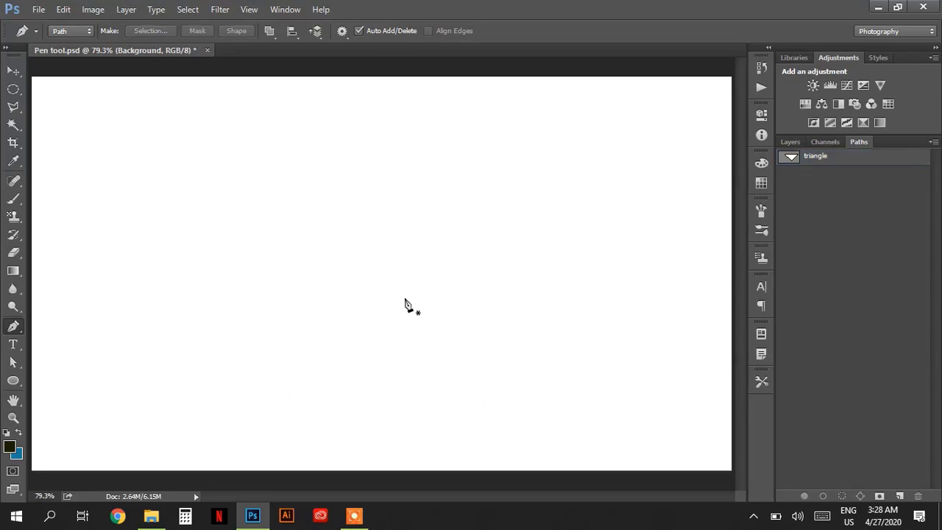
Draw a narrow slanted closed triangle as a new unsaved work path, and deselect it.
{"action": "left_click", "coordinate": [258, 182]}
{"action": "left_click", "coordinate": [569, 303]}
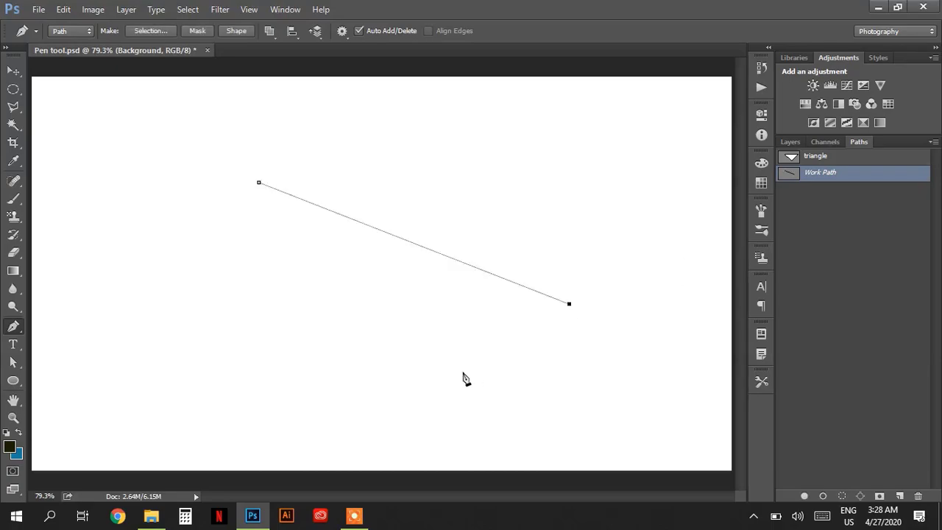
{"action": "left_click", "coordinate": [257, 184]}
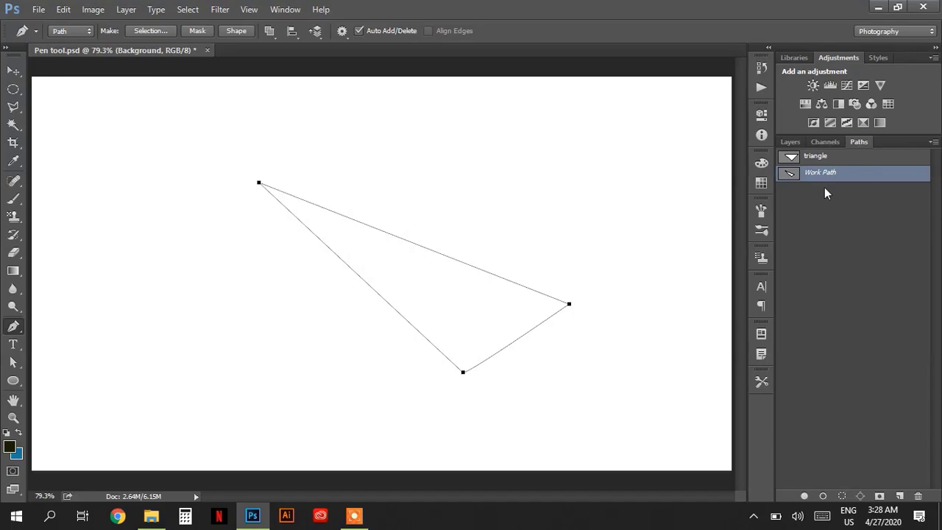
{"action": "key", "text": "Escape"}
{"action": "key", "text": "Escape"}
Draw an open path of three straight segments through four anchor points mid-canvas, and deselect it.
{"action": "left_click", "coordinate": [407, 190]}
{"action": "left_click", "coordinate": [350, 274]}
{"action": "left_click", "coordinate": [484, 380]}
{"action": "left_click", "coordinate": [550, 237]}
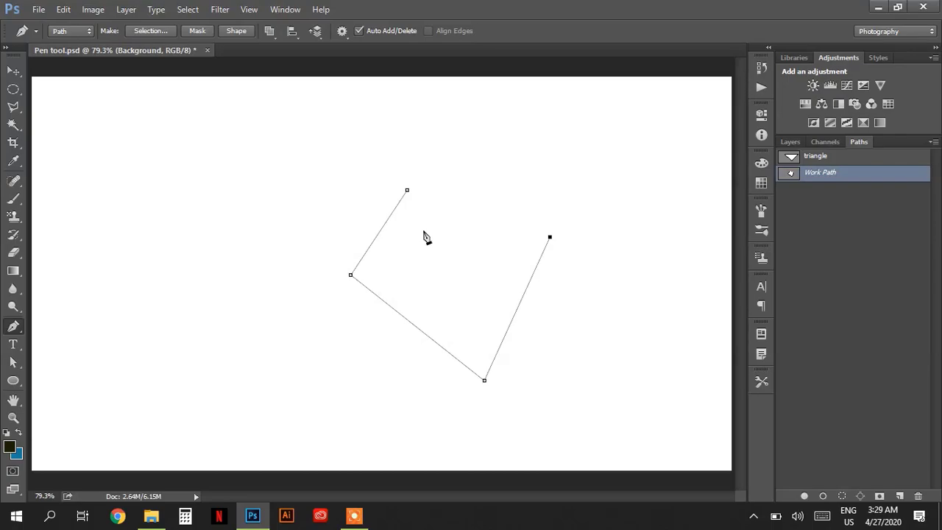
{"action": "key", "text": "Return"}
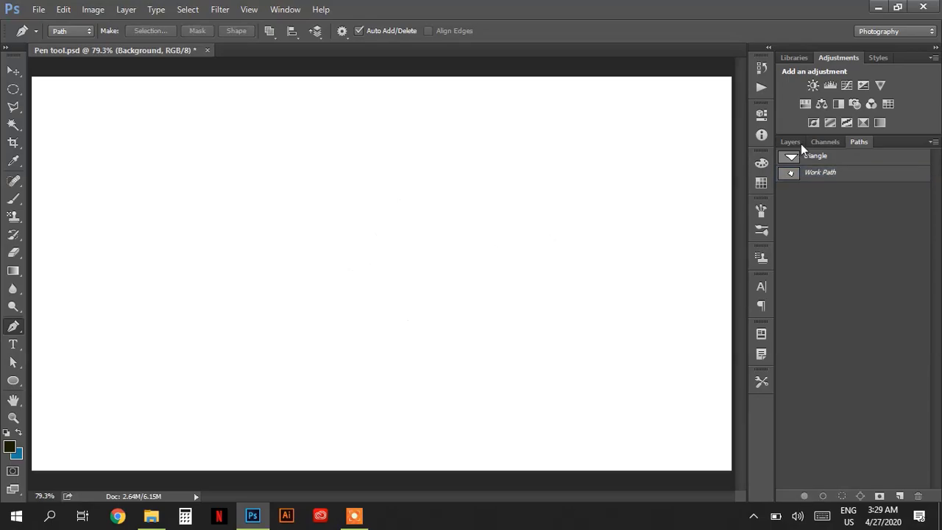
Delete the unsaved work path, keeping the triangle path, and return to the list of layers.
{"action": "left_click", "coordinate": [816, 172]}
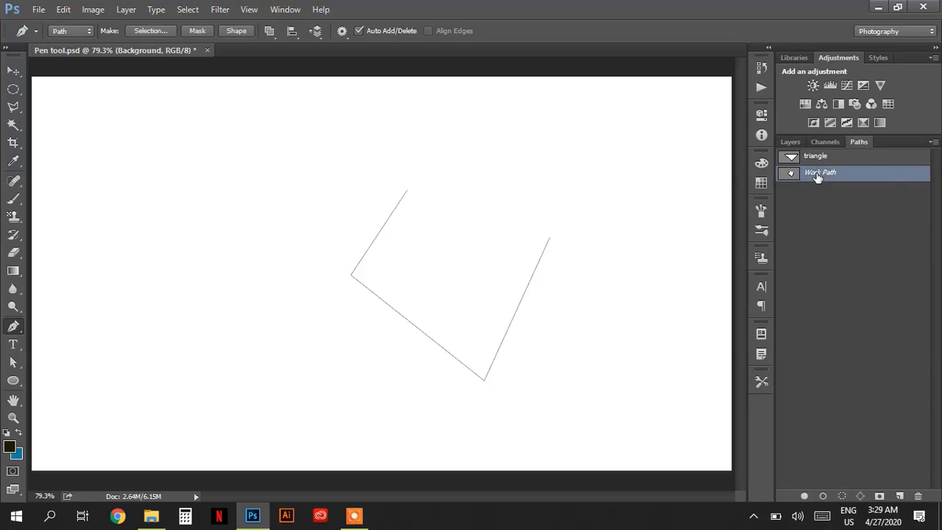
{"action": "left_click_drag", "start_coordinate": [851, 181], "coordinate": [920, 491]}
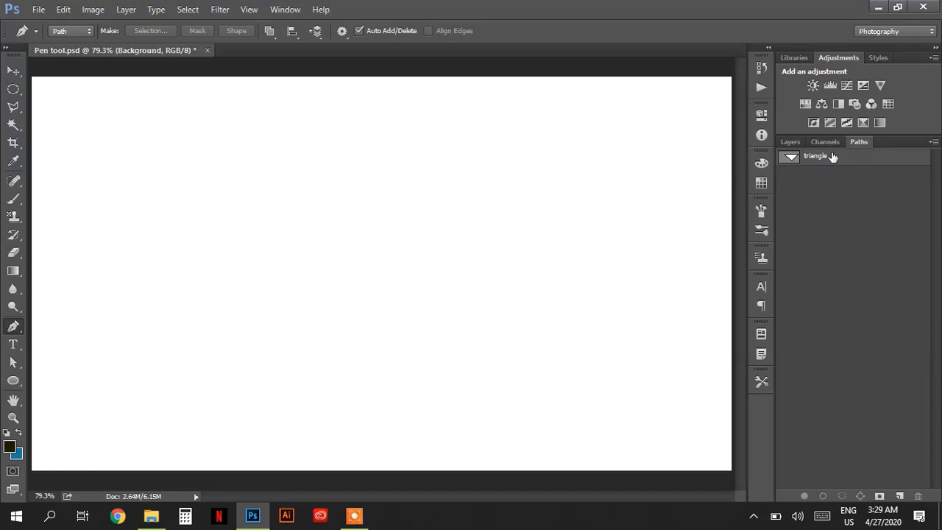
{"action": "left_click", "coordinate": [796, 143]}
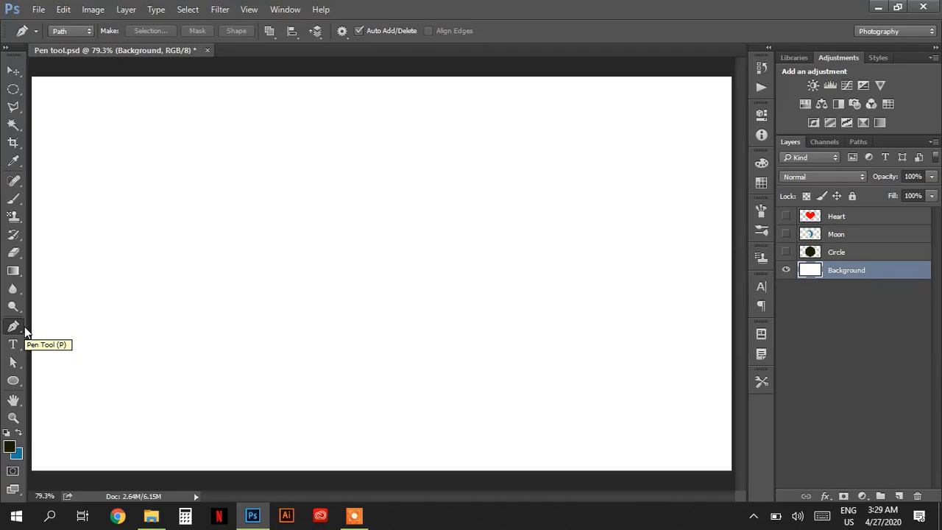
{"action": "left_click", "coordinate": [174, 165]}
{"action": "left_click", "coordinate": [492, 160]}
{"action": "key", "text": "Escape"}
{"action": "key", "text": "Escape"}
Draw a large closed four-sided path with a horizontal top edge and a slightly slanted bottom edge.
{"action": "left_click", "coordinate": [169, 173]}
{"action": "left_click", "coordinate": [520, 172]}
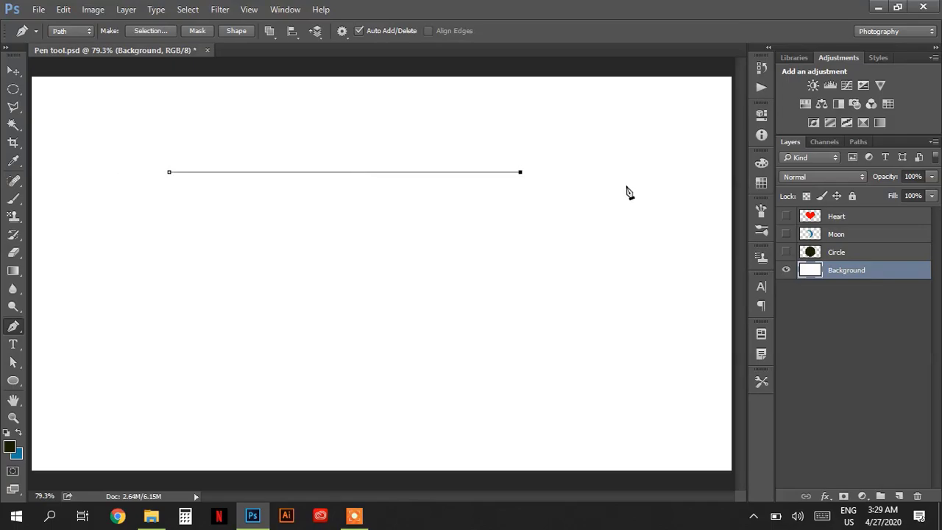
{"action": "left_click", "coordinate": [502, 330]}
{"action": "left_click", "coordinate": [176, 355]}
{"action": "left_click", "coordinate": [169, 174]}
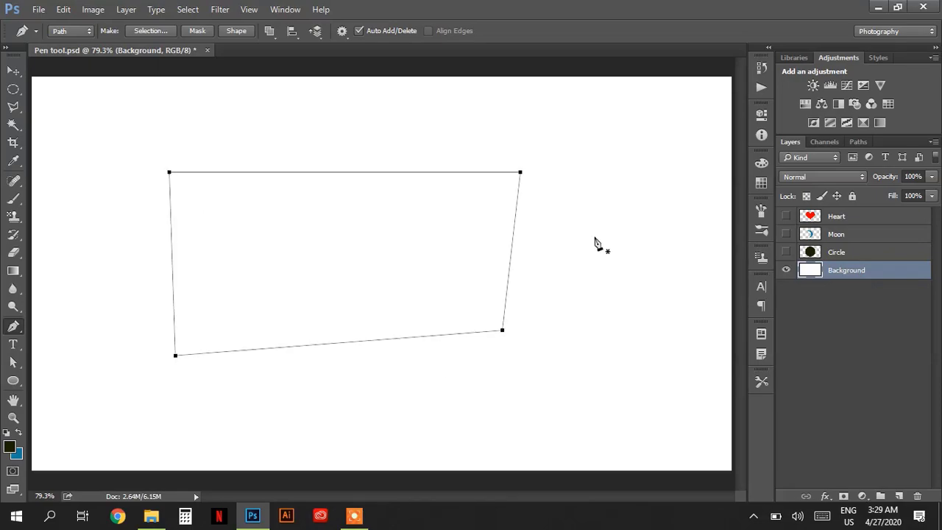
Add an anchor point near the middle of each of the four sides with the Pen tool.
{"action": "left_click", "coordinate": [323, 343]}
{"action": "left_click", "coordinate": [512, 246]}
{"action": "left_click", "coordinate": [329, 172]}
{"action": "left_click", "coordinate": [171, 265]}
Delete the four anchors added along the sides, undoing the accidental move of the lower-left corner.
{"action": "left_click", "coordinate": [324, 345]}
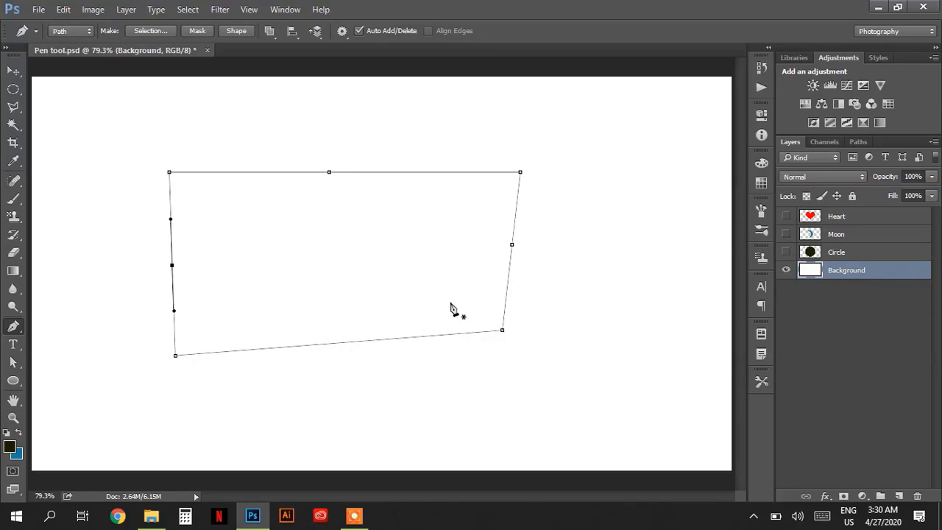
{"action": "left_click", "coordinate": [512, 252]}
{"action": "left_click", "coordinate": [329, 174]}
{"action": "left_click", "coordinate": [172, 265]}
{"action": "mouse_move", "coordinate": [176, 356]}
{"action": "left_mouse_down"}
{"action": "mouse_move", "coordinate": [185, 367]}
{"action": "mouse_move", "coordinate": [177, 359]}
{"action": "left_mouse_up"}
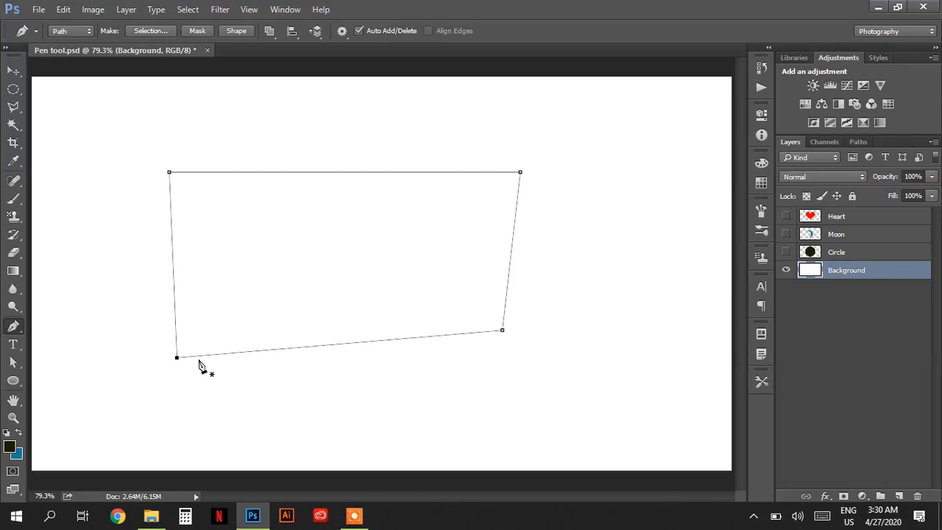
{"action": "key", "text": "ctrl+z"}
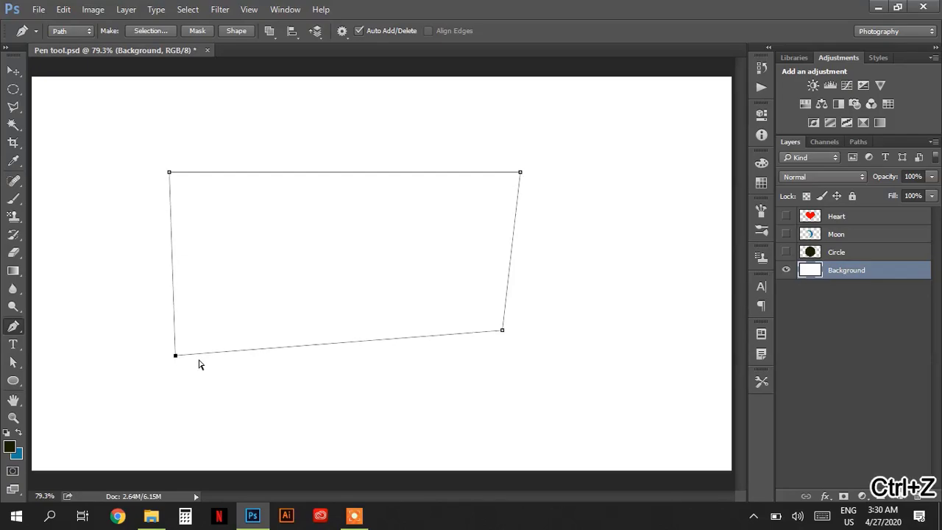
{"action": "key", "text": "ctrl+alt+z"}
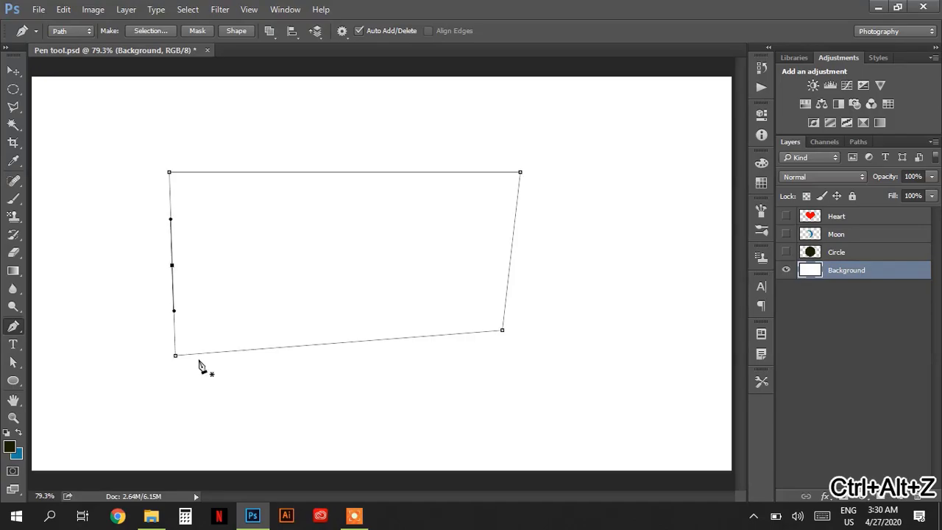
{"action": "left_click", "coordinate": [173, 266]}
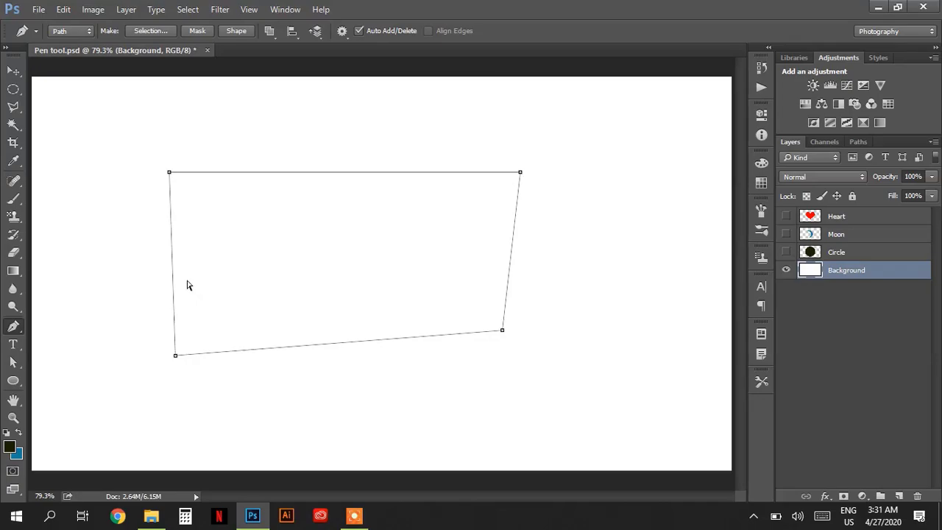
Move the path's lower-left anchor outward to the left, and shift its top edge slightly down and left.
{"action": "left_click_drag", "start_coordinate": [175, 357], "coordinate": [139, 353]}
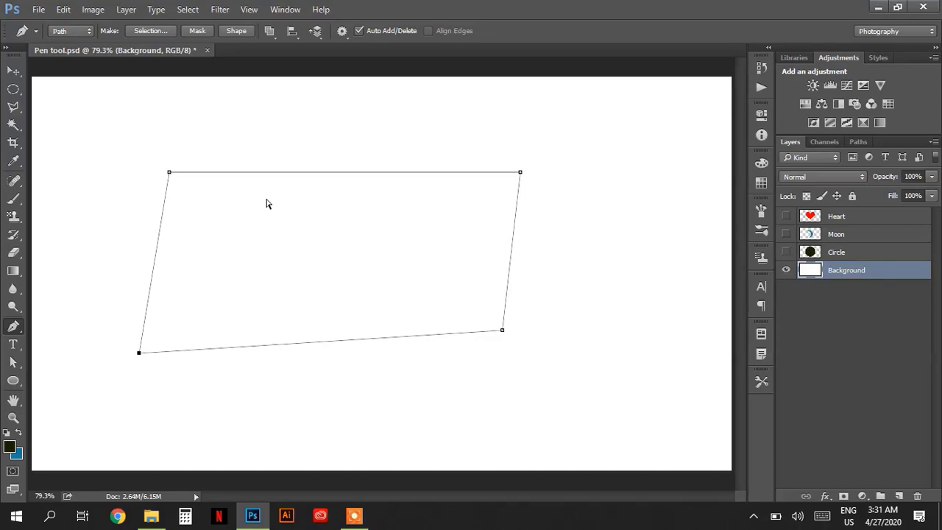
{"action": "mouse_move", "coordinate": [294, 173]}
{"action": "left_mouse_down"}
{"action": "mouse_move", "coordinate": [307, 141]}
{"action": "mouse_move", "coordinate": [255, 151]}
{"action": "mouse_move", "coordinate": [298, 181]}
{"action": "mouse_move", "coordinate": [276, 174]}
{"action": "mouse_move", "coordinate": [283, 187]}
{"action": "left_mouse_up"}
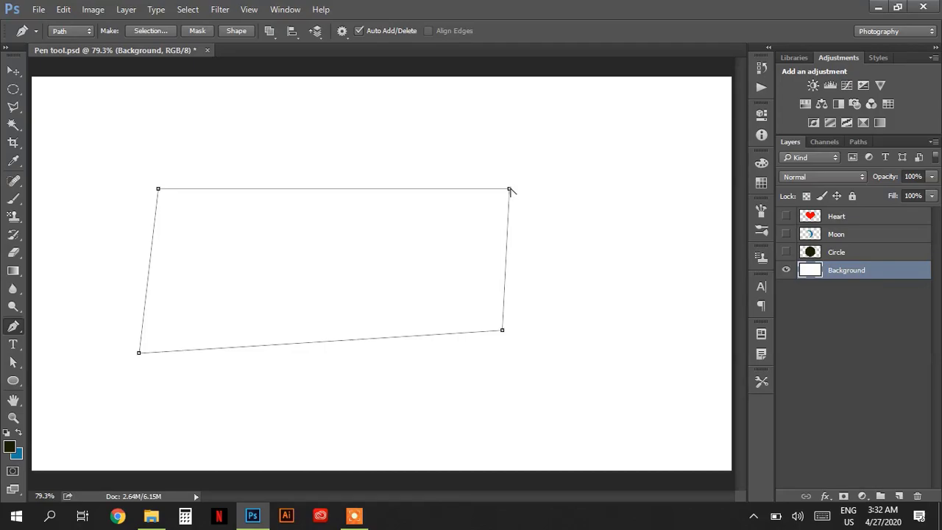
Try to pull curve handles from the upper-right anchor and redirect the lower one, and undo all these changes.
{"action": "left_click_drag", "start_coordinate": [510, 189], "coordinate": [579, 255]}
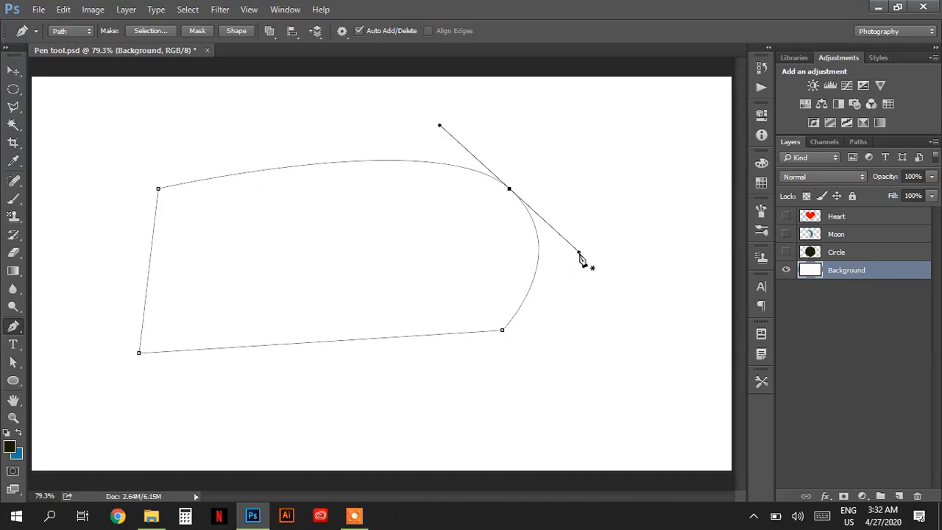
{"action": "mouse_move", "coordinate": [580, 255]}
{"action": "left_mouse_down"}
{"action": "mouse_move", "coordinate": [606, 227]}
{"action": "mouse_move", "coordinate": [612, 235]}
{"action": "mouse_move", "coordinate": [564, 298]}
{"action": "left_mouse_up"}
{"action": "left_click", "coordinate": [629, 232]}
{"action": "left_click", "coordinate": [625, 310]}
{"action": "left_click", "coordinate": [539, 333]}
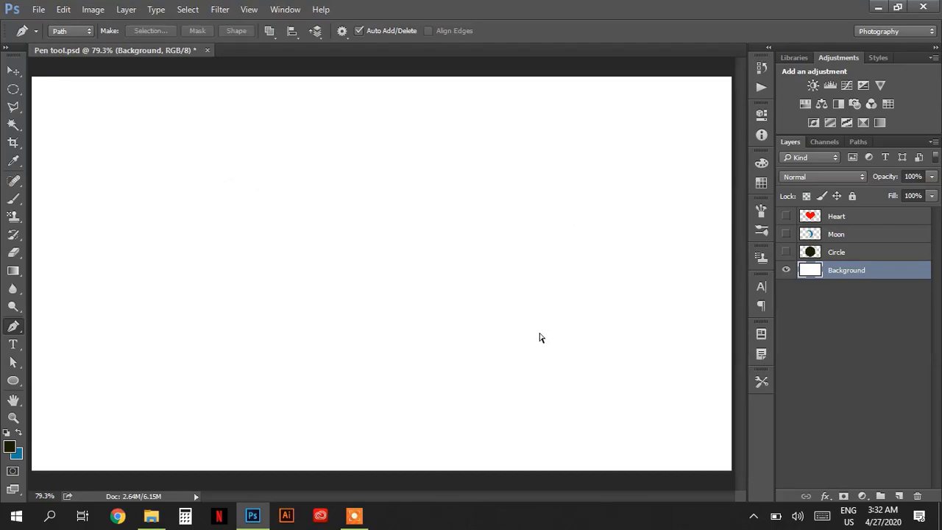
{"action": "key", "text": "ctrl+alt+z"}
{"action": "key", "text": "ctrl+alt+z"}
{"action": "key", "text": "ctrl+alt+z"}
{"action": "key", "text": "ctrl+alt+z"}
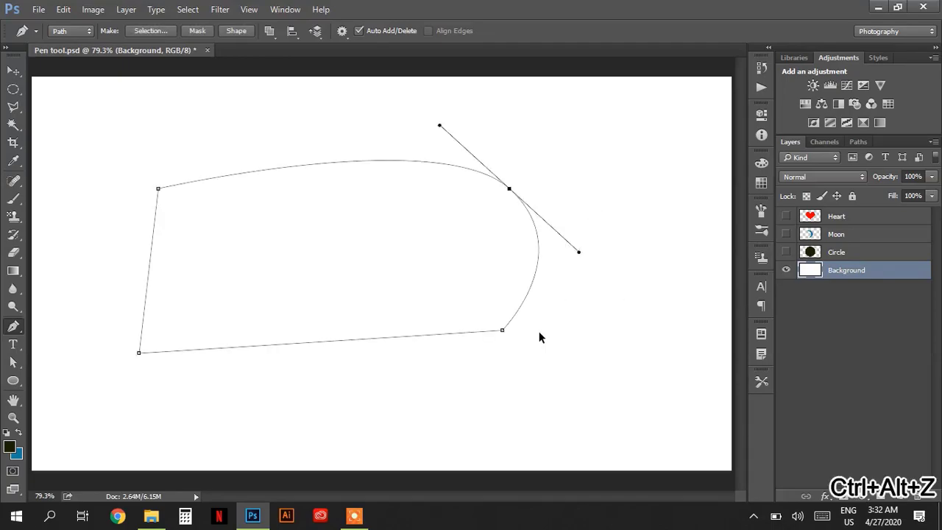
{"action": "key", "text": "ctrl+alt+z"}
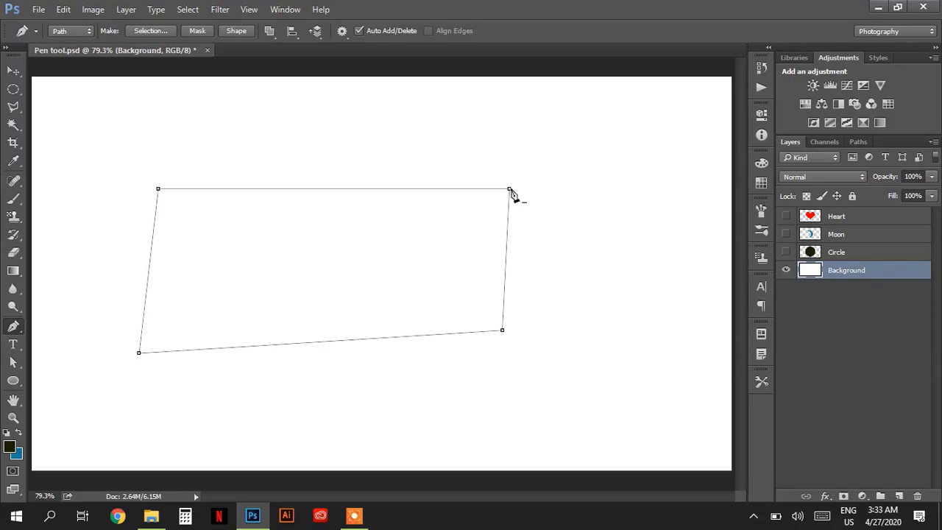
Pull curve handles from the upper-right anchor and redirect each one separately so the top and right sides bulge outward.
{"action": "left_click_drag", "start_coordinate": [510, 189], "coordinate": [588, 259]}
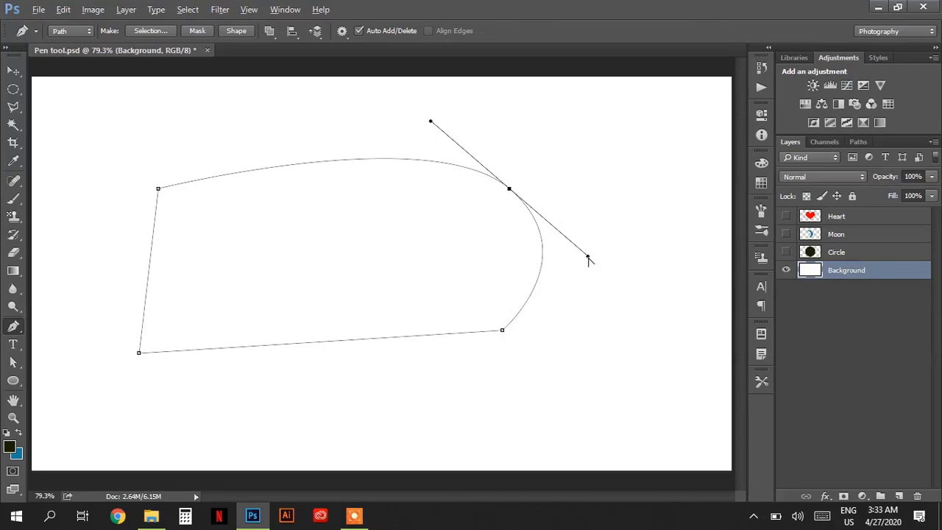
{"action": "key", "text": "alt"}
{"action": "left_click_drag", "start_coordinate": [588, 258], "coordinate": [625, 224]}
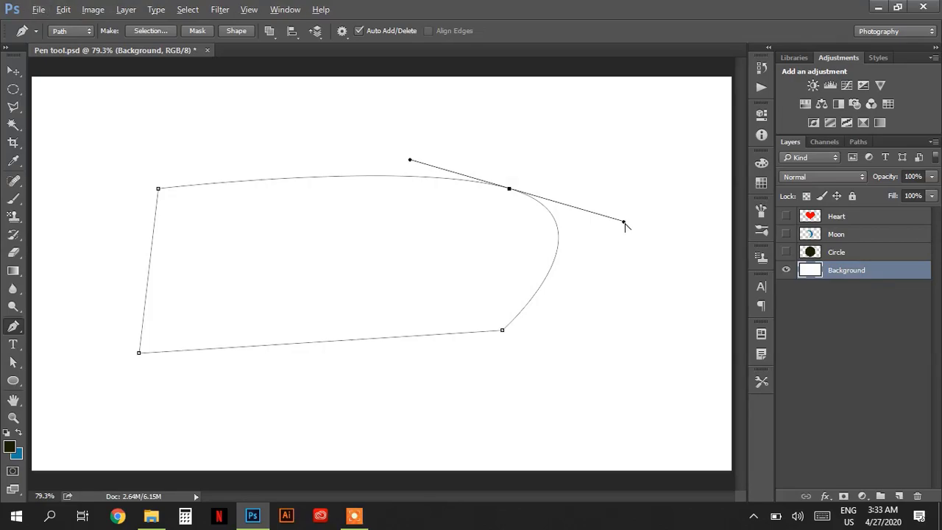
{"action": "left_click_drag", "start_coordinate": [624, 222], "coordinate": [583, 274]}
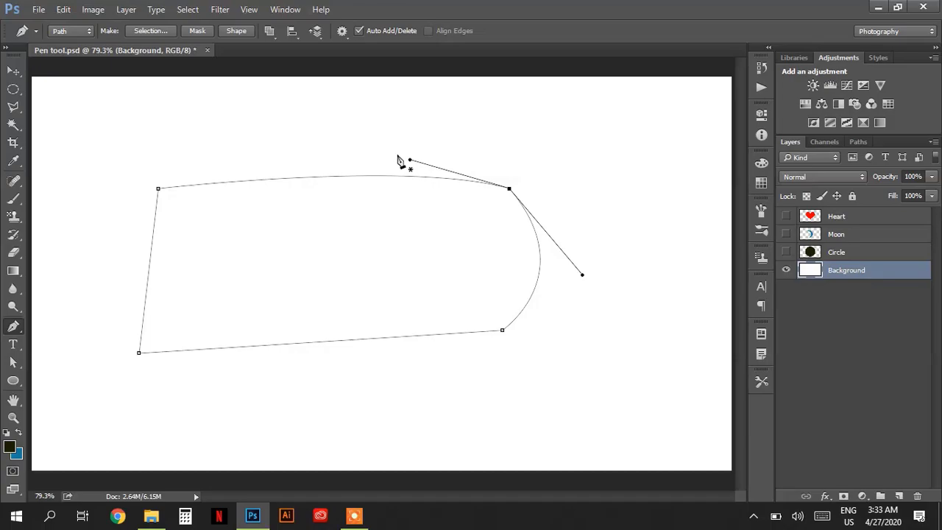
{"action": "left_click_drag", "start_coordinate": [410, 160], "coordinate": [421, 144]}
{"action": "left_click_drag", "start_coordinate": [394, 174], "coordinate": [394, 147]}
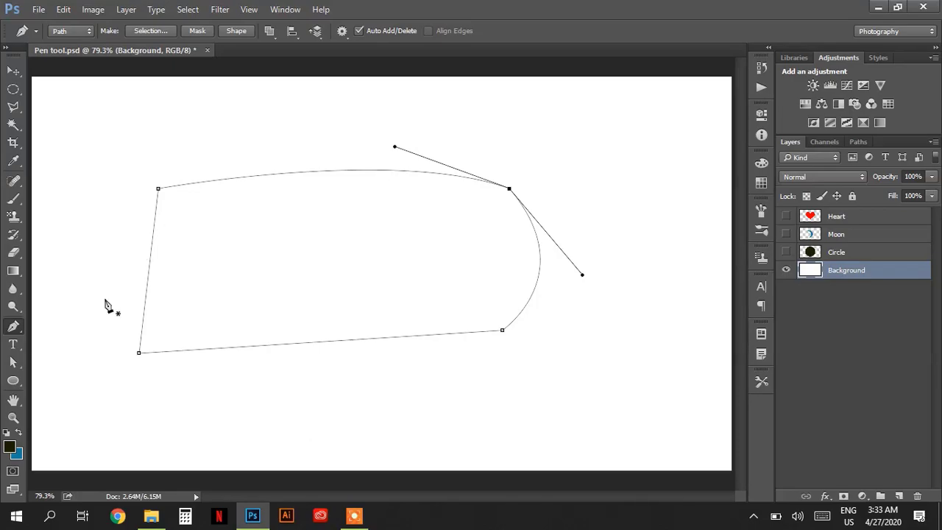
Move the path's lower-left anchor inward to the right, tilting the left side the other way.
{"action": "left_click", "coordinate": [139, 353]}
{"action": "left_click_drag", "start_coordinate": [142, 357], "coordinate": [179, 351]}
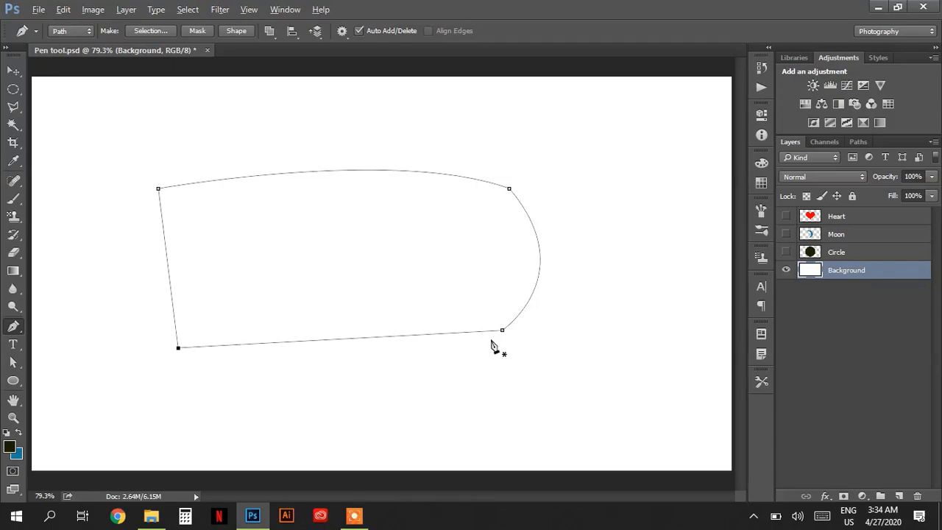
Pull curve handles from the path's lower-right anchor, redirect the lower one down and outward, and dismiss the path from the canvas.
{"action": "left_click_drag", "start_coordinate": [501, 330], "coordinate": [586, 232]}
{"action": "left_click_drag", "start_coordinate": [390, 408], "coordinate": [204, 408]}
{"action": "left_click_drag", "start_coordinate": [39, 434], "coordinate": [532, 378]}
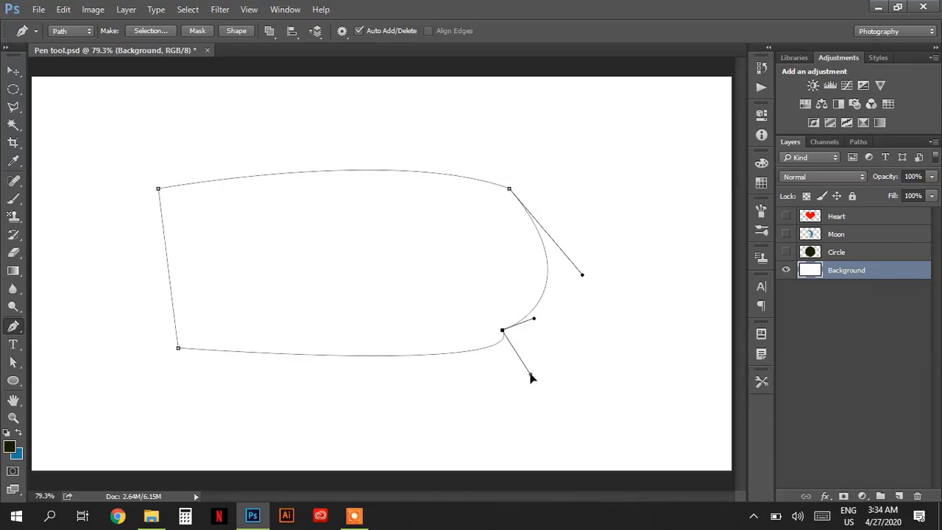
{"action": "key", "text": "Escape"}
{"action": "key", "text": "Escape"}
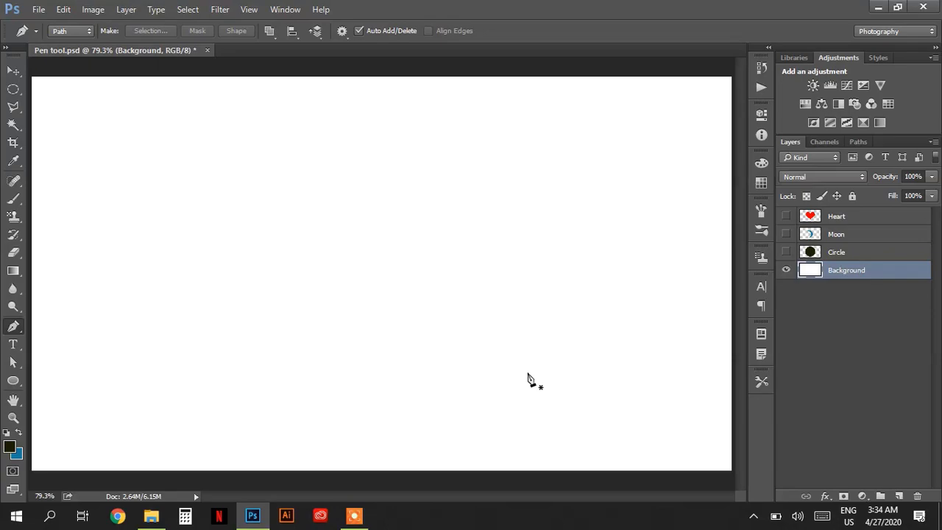
Move the Circle layer to the top of the layer stack, hide it, and show the Moon layer instead.
{"action": "left_click", "coordinate": [785, 251]}
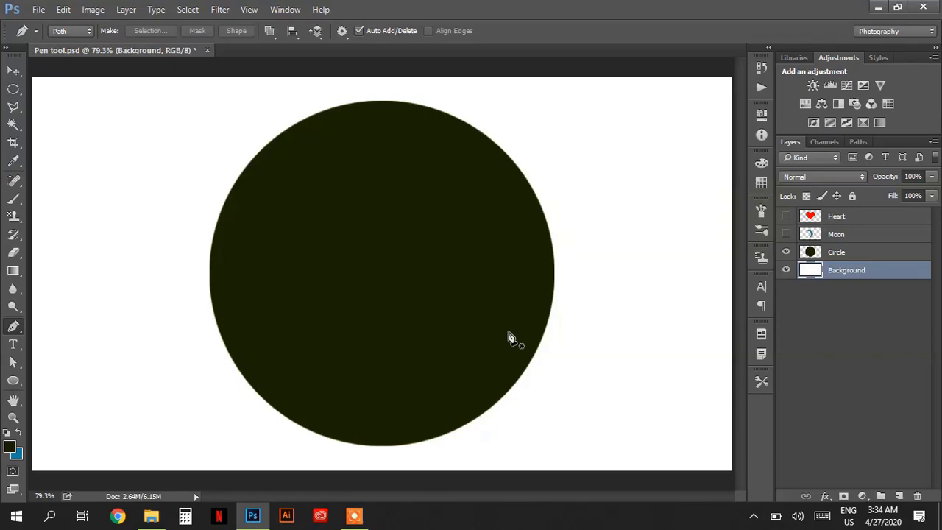
{"action": "left_click_drag", "start_coordinate": [858, 255], "coordinate": [859, 215]}
{"action": "left_click", "coordinate": [786, 216]}
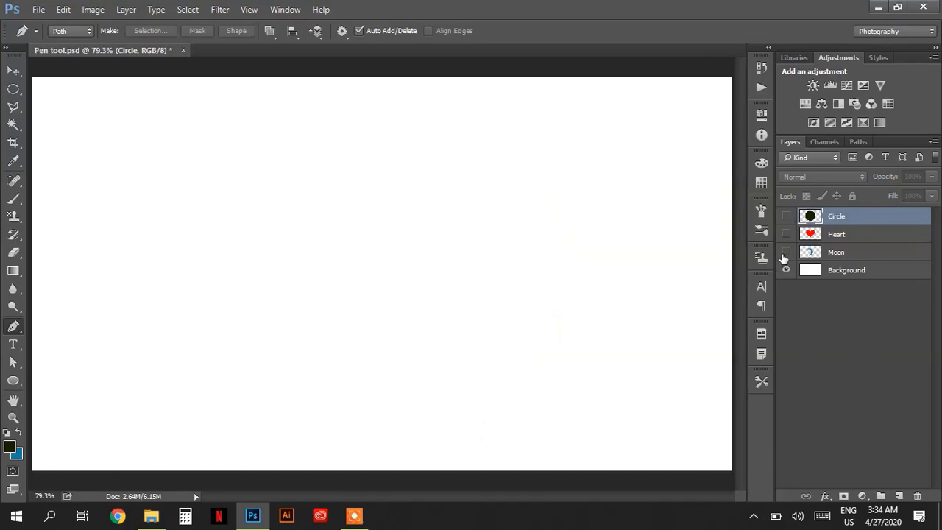
{"action": "left_click", "coordinate": [786, 251]}
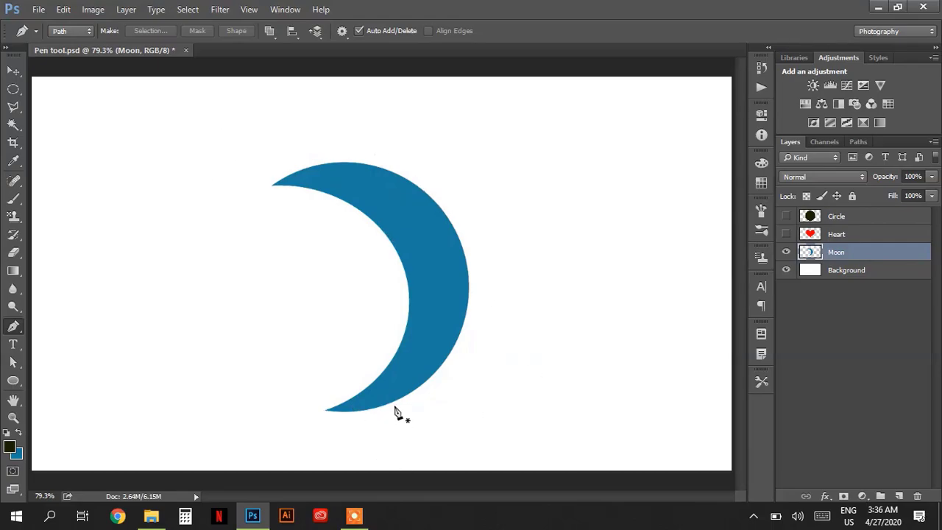
Draw a closed straight-sided path on the moon with anchors at both tips and midway along the inner and outer edges.
{"action": "left_click", "coordinate": [325, 411]}
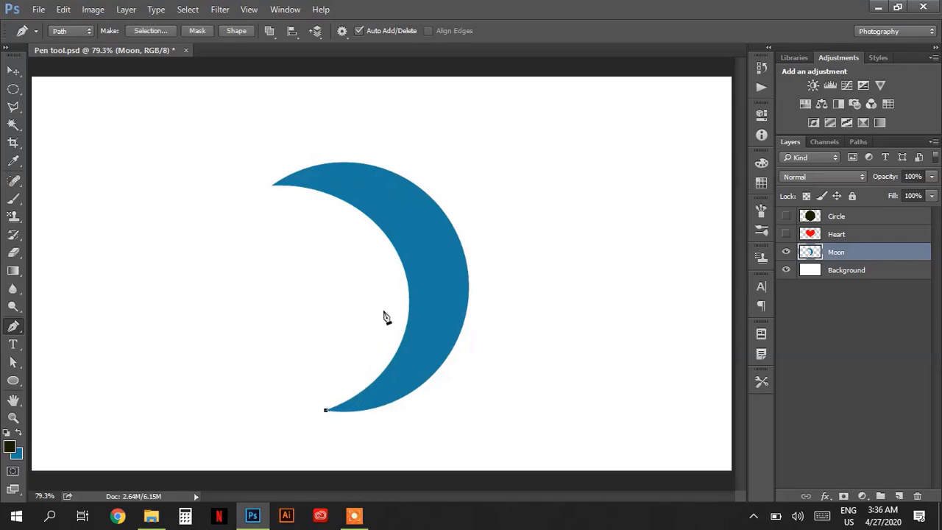
{"action": "left_click", "coordinate": [404, 268]}
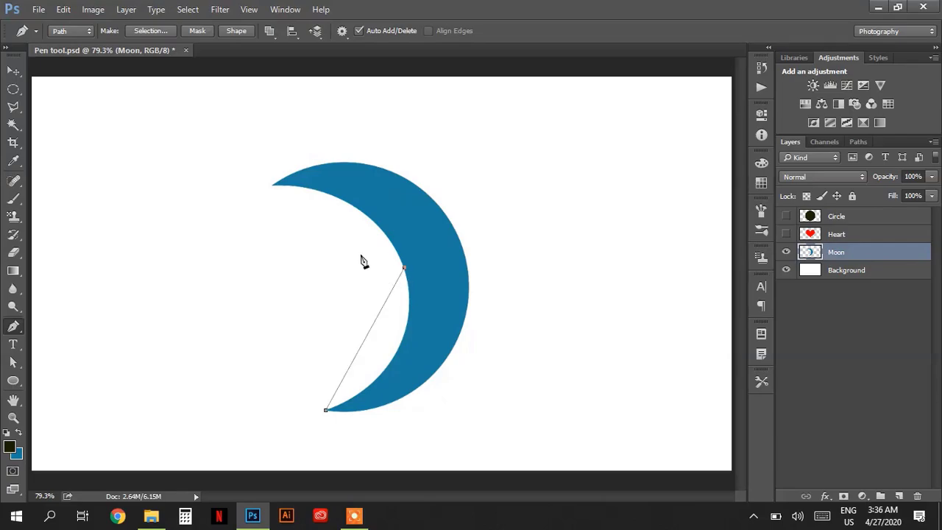
{"action": "left_click", "coordinate": [272, 186]}
{"action": "left_click", "coordinate": [464, 253]}
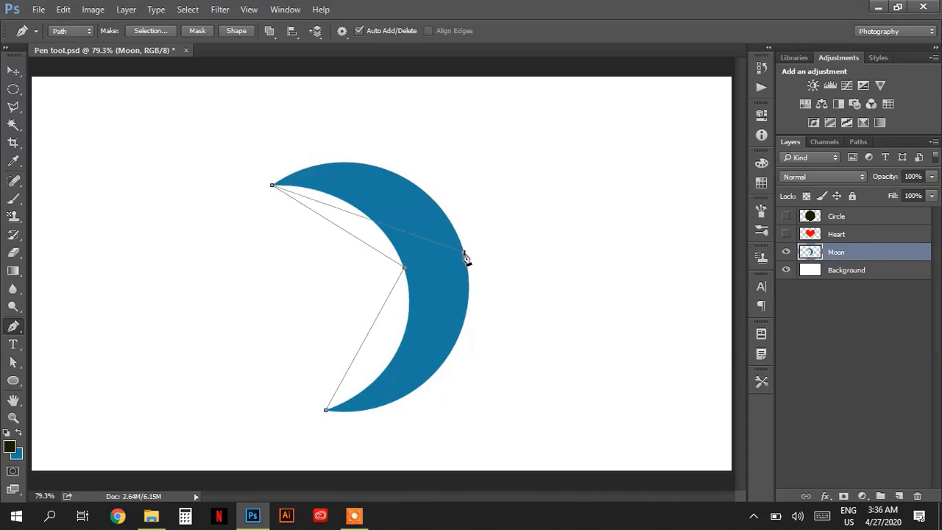
{"action": "left_click", "coordinate": [326, 410]}
Pull curve handles from the inner and outer middle anchors, and redirect the outer anchor's lower handle inward to follow the moon's edge.
{"action": "left_click_drag", "start_coordinate": [404, 269], "coordinate": [362, 173]}
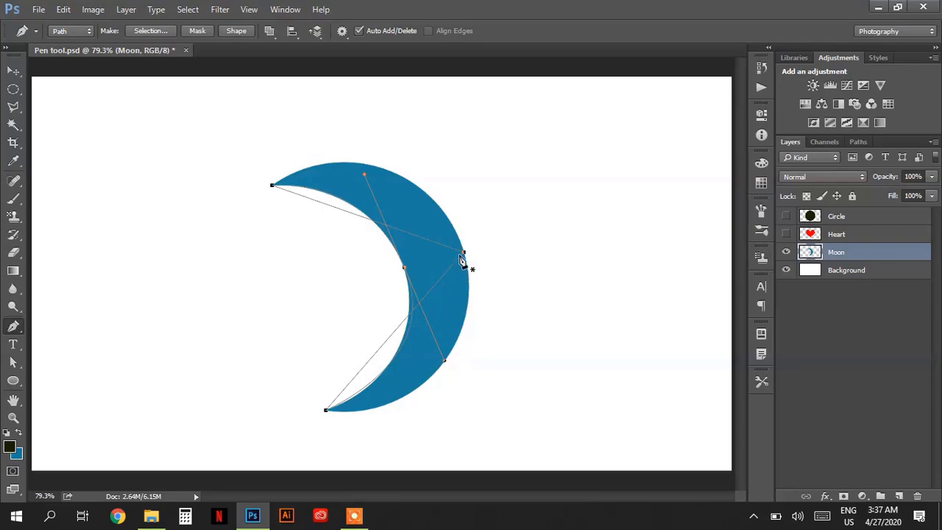
{"action": "left_click_drag", "start_coordinate": [464, 254], "coordinate": [527, 399]}
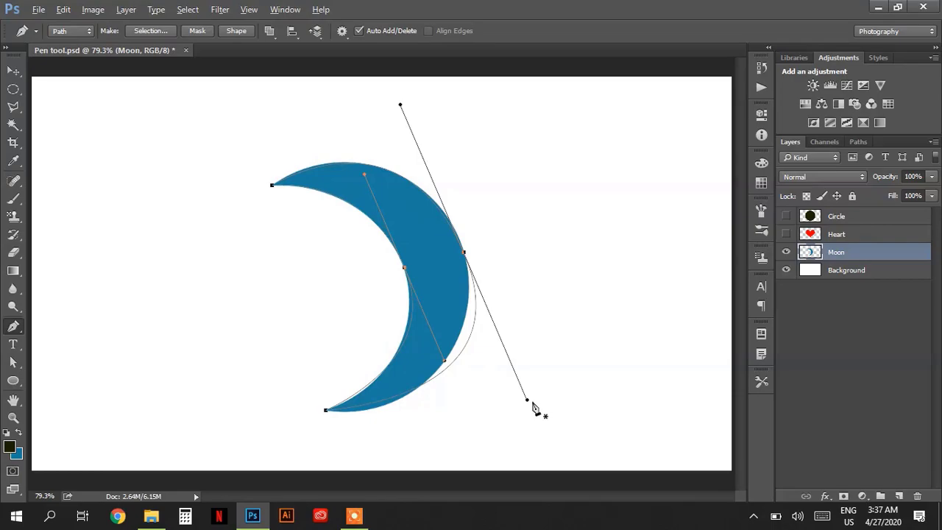
{"action": "left_click_drag", "start_coordinate": [526, 402], "coordinate": [500, 397]}
Pull handles from the lower tip anchor and redirect the handles along the inner edge so the curve matches the moon.
{"action": "mouse_move", "coordinate": [327, 413]}
{"action": "left_mouse_down"}
{"action": "mouse_move", "coordinate": [319, 420]}
{"action": "mouse_move", "coordinate": [331, 414]}
{"action": "left_mouse_up"}
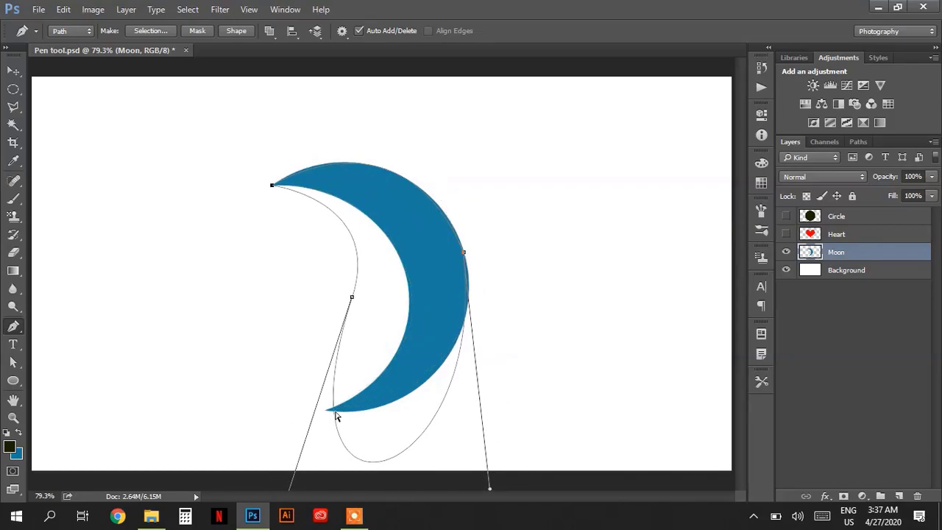
{"action": "key", "text": "ctrl+z"}
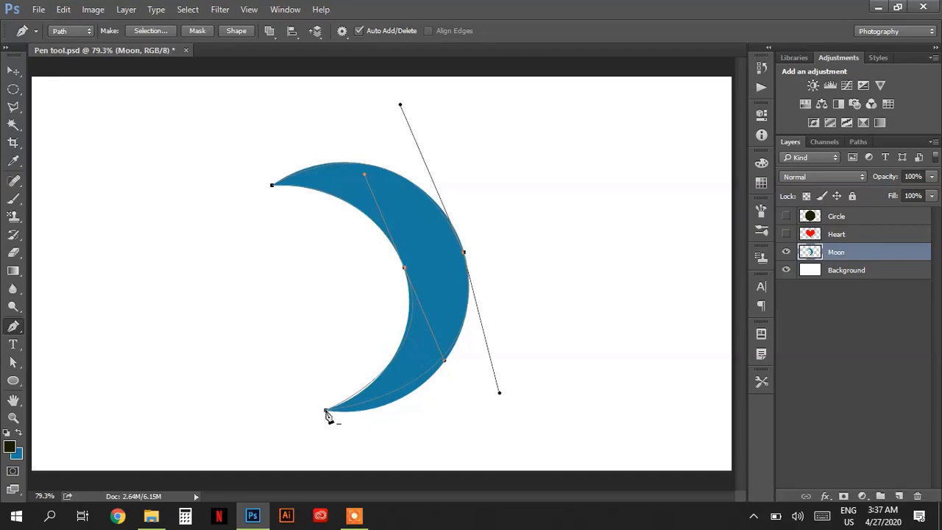
{"action": "left_click_drag", "start_coordinate": [326, 411], "coordinate": [290, 403]}
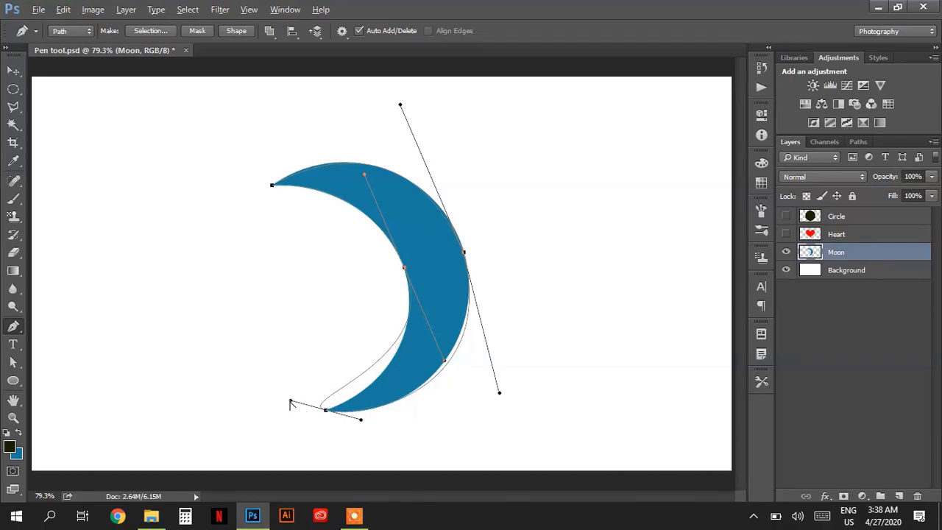
{"action": "left_click_drag", "start_coordinate": [291, 402], "coordinate": [353, 401]}
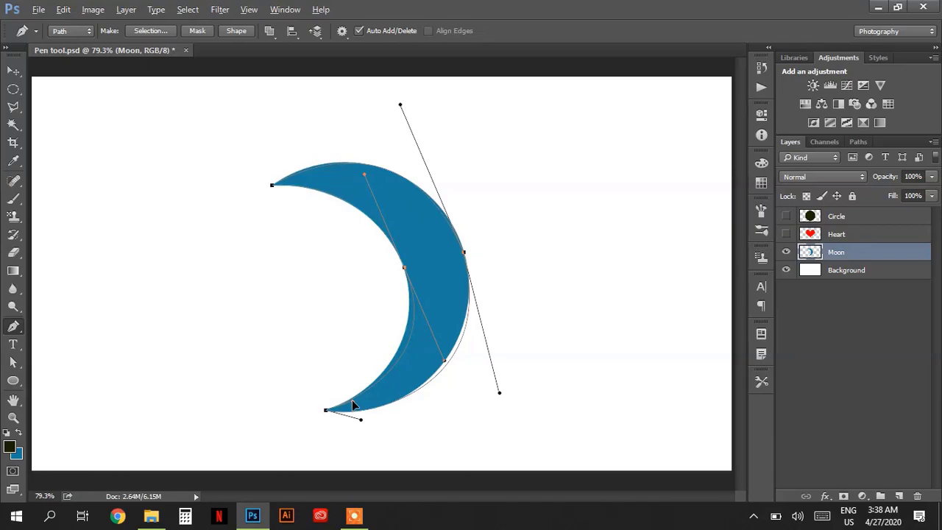
{"action": "left_click_drag", "start_coordinate": [353, 403], "coordinate": [372, 383]}
{"action": "left_click_drag", "start_coordinate": [444, 361], "coordinate": [424, 343]}
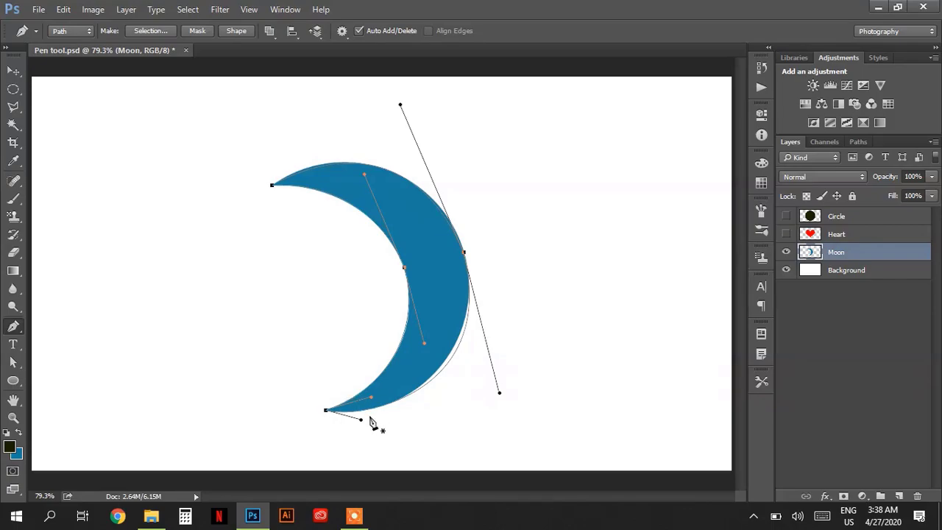
Fine-tune the lower handles of the outer middle anchor and lower tip so the lower outer curve fits the moon's edge.
{"action": "left_click_drag", "start_coordinate": [499, 396], "coordinate": [494, 389]}
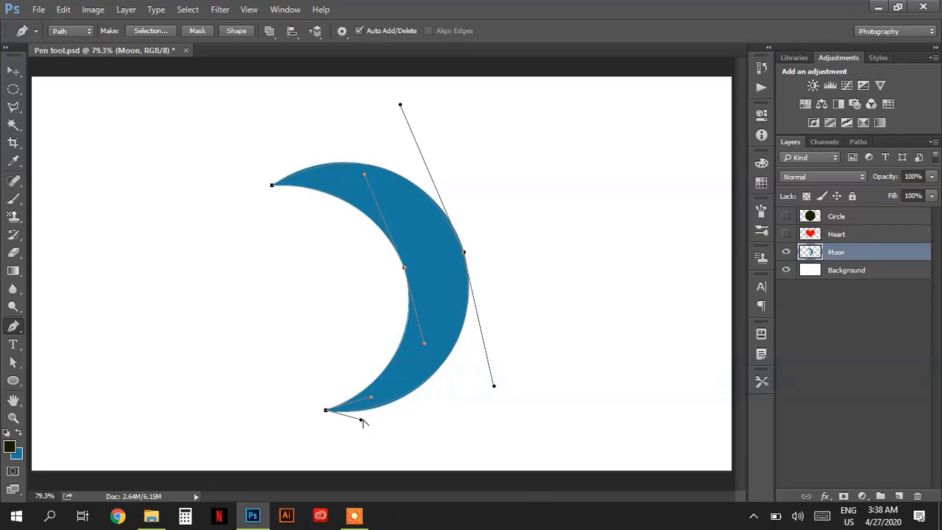
{"action": "left_click_drag", "start_coordinate": [361, 421], "coordinate": [368, 424]}
{"action": "left_click_drag", "start_coordinate": [365, 426], "coordinate": [369, 421]}
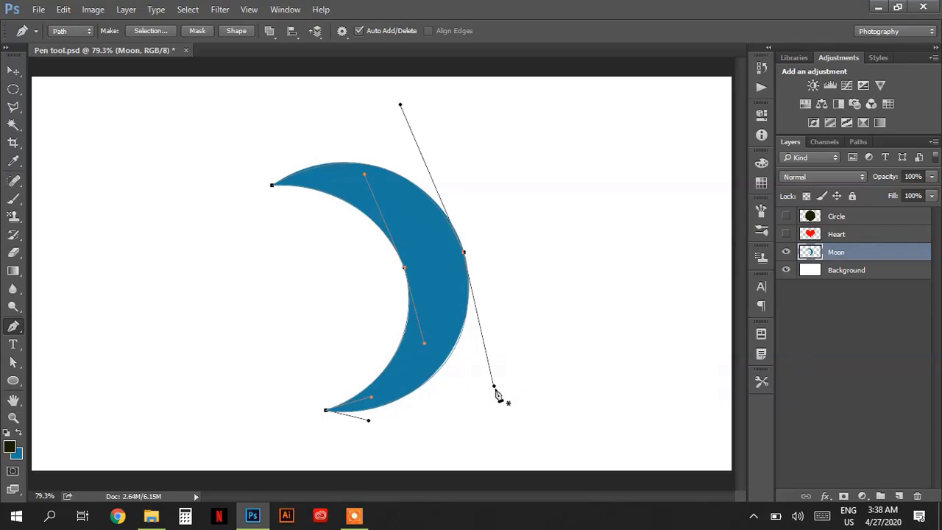
{"action": "left_click_drag", "start_coordinate": [494, 386], "coordinate": [495, 383]}
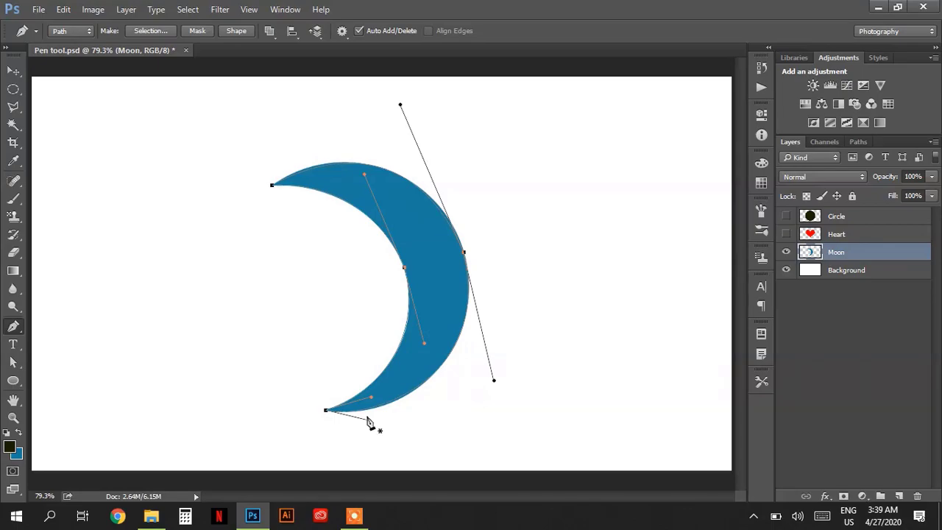
{"action": "mouse_move", "coordinate": [370, 424]}
{"action": "left_mouse_down"}
{"action": "mouse_move", "coordinate": [349, 441]}
{"action": "mouse_move", "coordinate": [390, 405]}
{"action": "mouse_move", "coordinate": [369, 433]}
{"action": "mouse_move", "coordinate": [360, 429]}
{"action": "mouse_move", "coordinate": [372, 425]}
{"action": "left_mouse_up"}
Pull and redirect handles at the upper tip and adjust the outer anchor's upper handle to fit the moon's upper curves.
{"action": "left_click_drag", "start_coordinate": [400, 105], "coordinate": [421, 118]}
{"action": "left_click_drag", "start_coordinate": [422, 119], "coordinate": [420, 120]}
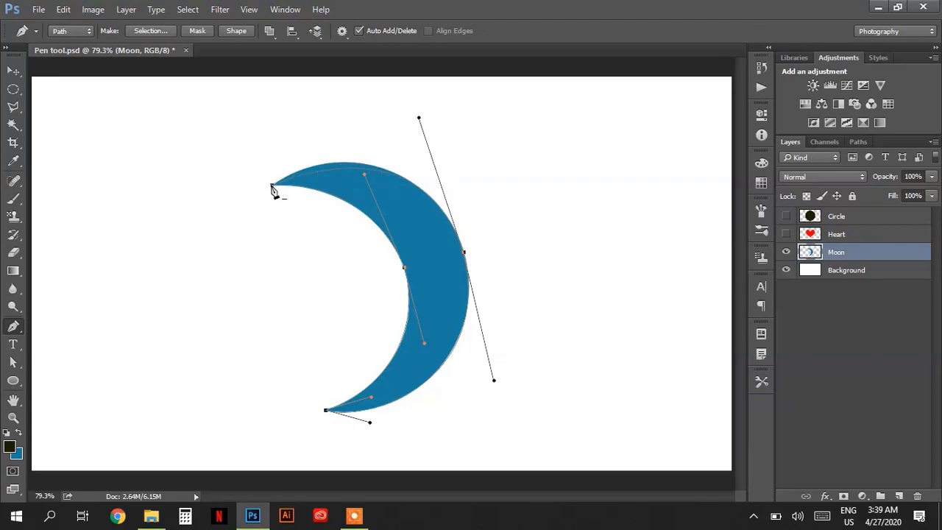
{"action": "left_click_drag", "start_coordinate": [273, 189], "coordinate": [258, 170]}
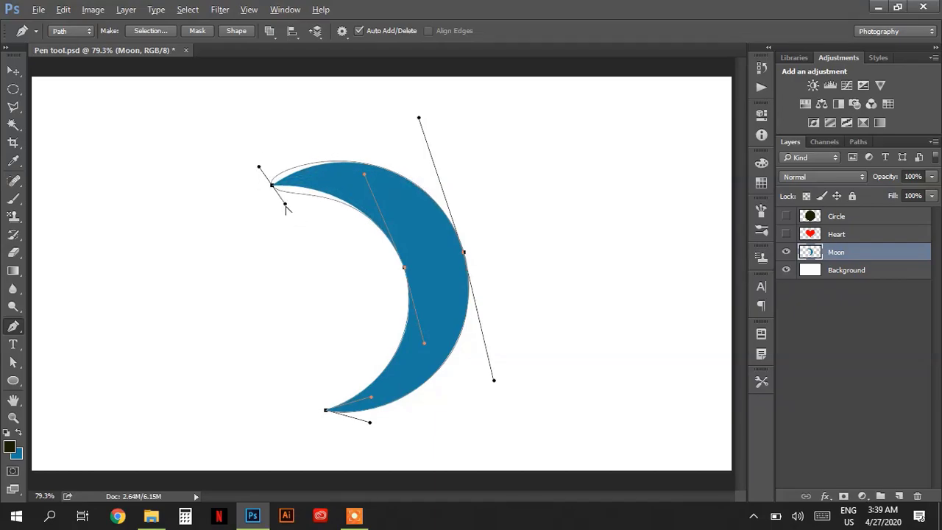
{"action": "mouse_move", "coordinate": [285, 206]}
{"action": "left_mouse_down"}
{"action": "mouse_move", "coordinate": [298, 202]}
{"action": "mouse_move", "coordinate": [279, 190]}
{"action": "left_mouse_up"}
{"action": "left_click_drag", "start_coordinate": [259, 167], "coordinate": [284, 172]}
{"action": "left_click_drag", "start_coordinate": [419, 118], "coordinate": [418, 121]}
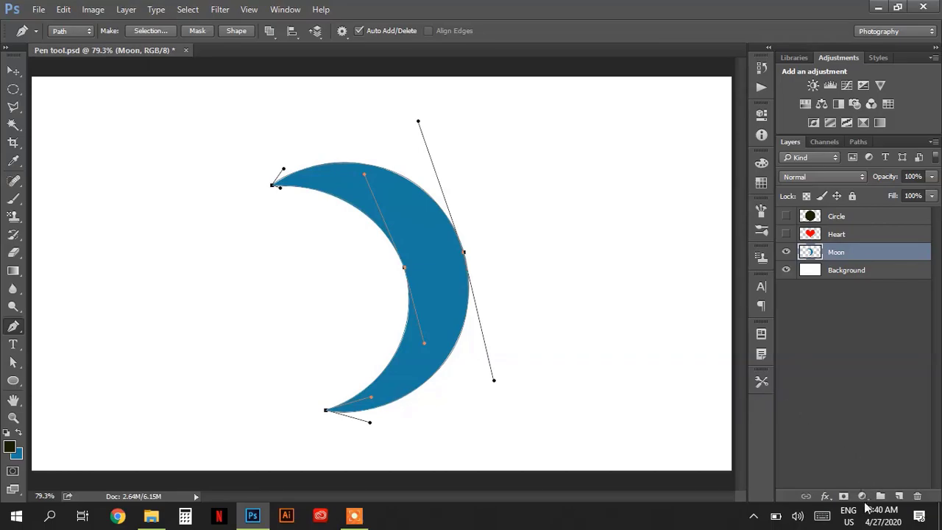
Fill the moon path with a Solid Color fill layer in dark blue 070960.
{"action": "left_click", "coordinate": [862, 496]}
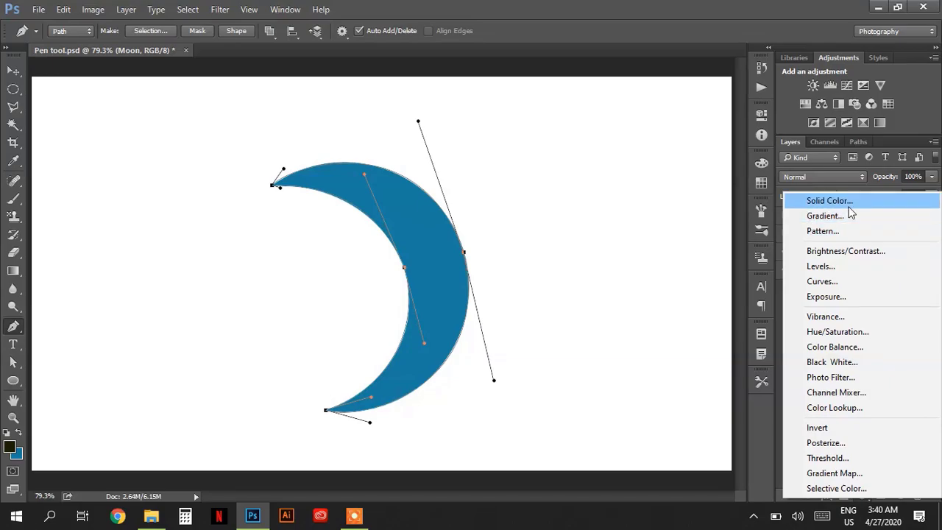
{"action": "left_click", "coordinate": [849, 206]}
{"action": "left_click_drag", "start_coordinate": [403, 86], "coordinate": [650, 163]}
{"action": "left_click_drag", "start_coordinate": [733, 331], "coordinate": [733, 273]}
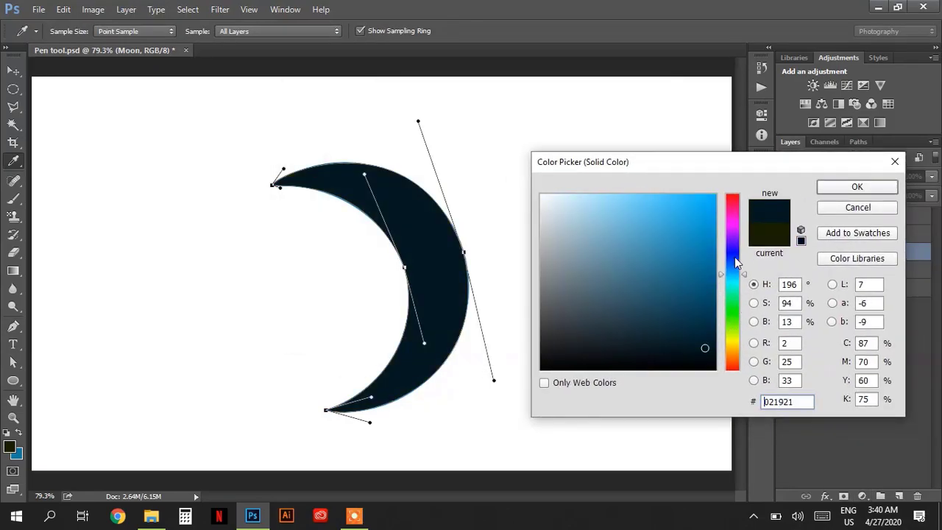
{"action": "left_click", "coordinate": [733, 252]}
{"action": "left_click", "coordinate": [707, 318]}
{"action": "left_click", "coordinate": [698, 249]}
{"action": "left_click", "coordinate": [689, 274]}
{"action": "left_click", "coordinate": [668, 293]}
{"action": "left_click_drag", "start_coordinate": [667, 294], "coordinate": [704, 304]}
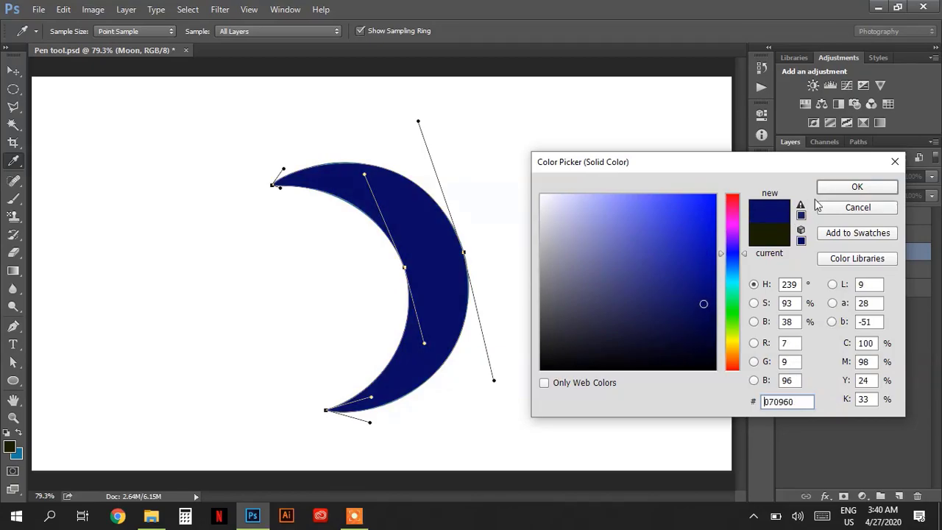
{"action": "left_click", "coordinate": [856, 186]}
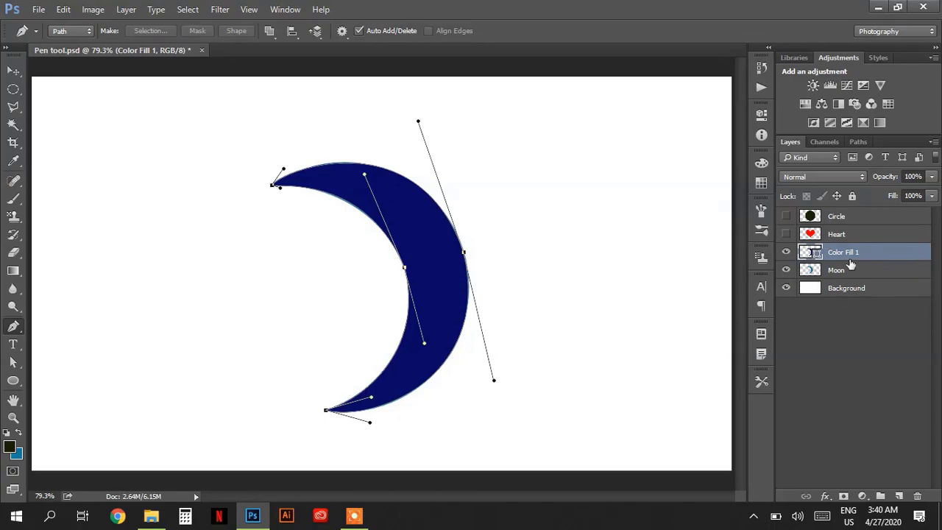
Delete the saved triangle path from the document's paths.
{"action": "left_click", "coordinate": [860, 142]}
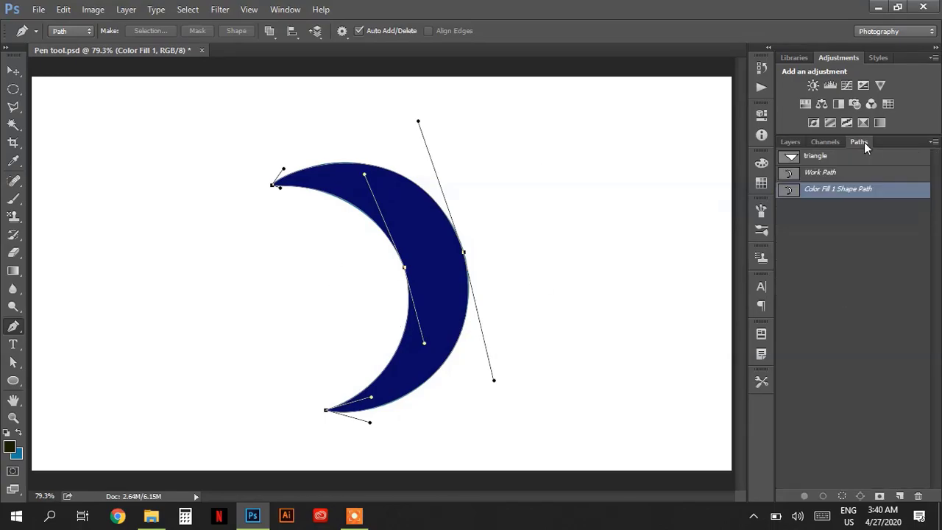
{"action": "left_click", "coordinate": [819, 173]}
{"action": "left_click", "coordinate": [818, 157]}
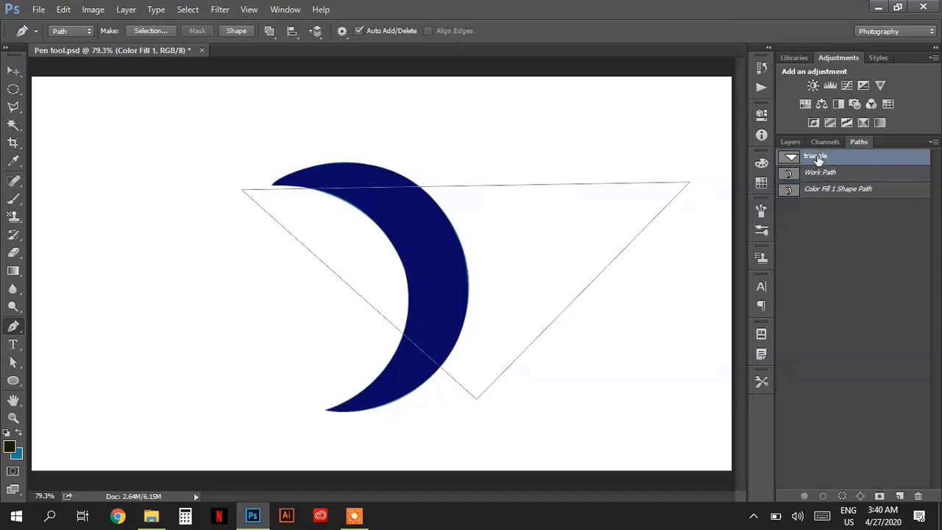
{"action": "left_click_drag", "start_coordinate": [818, 161], "coordinate": [920, 497]}
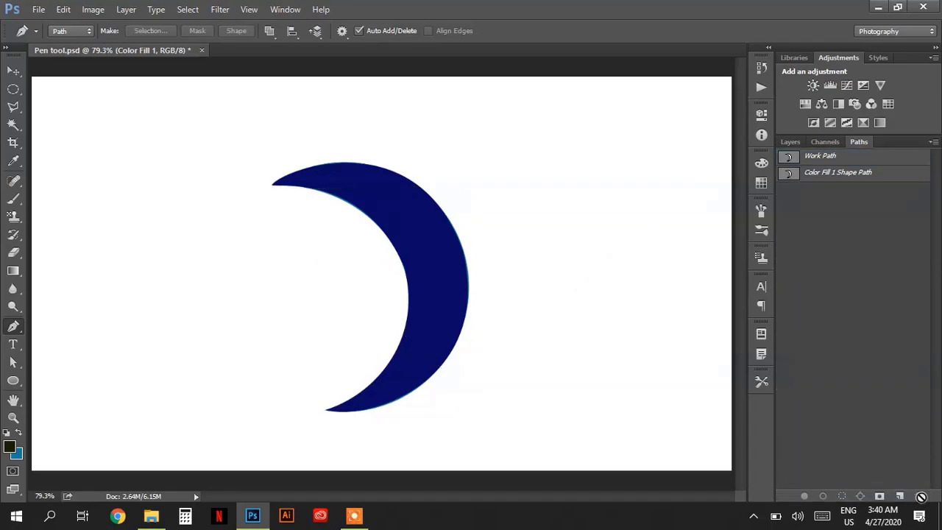
Compare the Work Path with the Color Fill 1 Shape Path, and return to the layer list.
{"action": "left_click", "coordinate": [806, 157]}
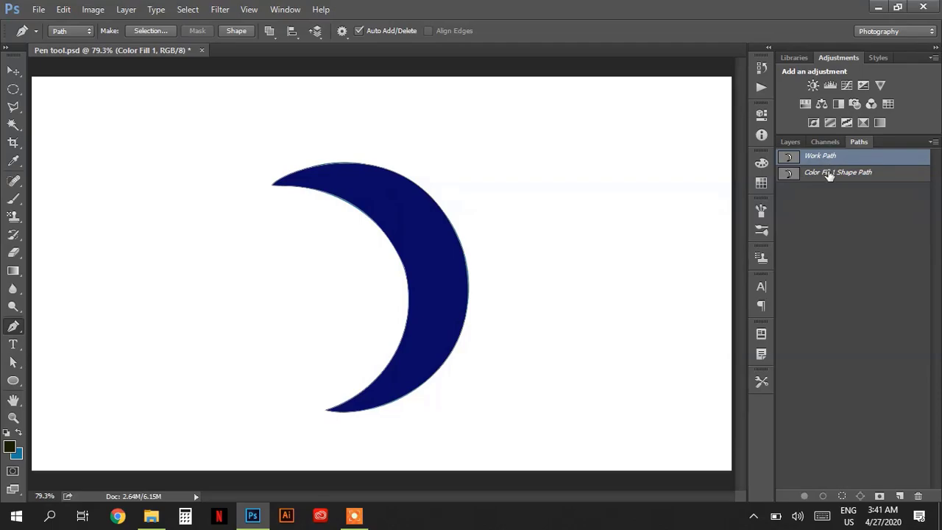
{"action": "left_click", "coordinate": [830, 173]}
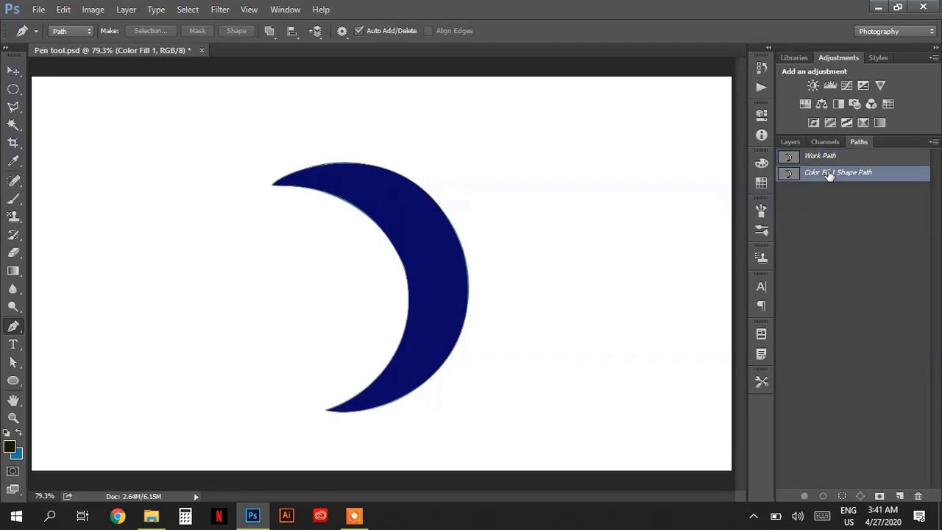
{"action": "left_click", "coordinate": [790, 142]}
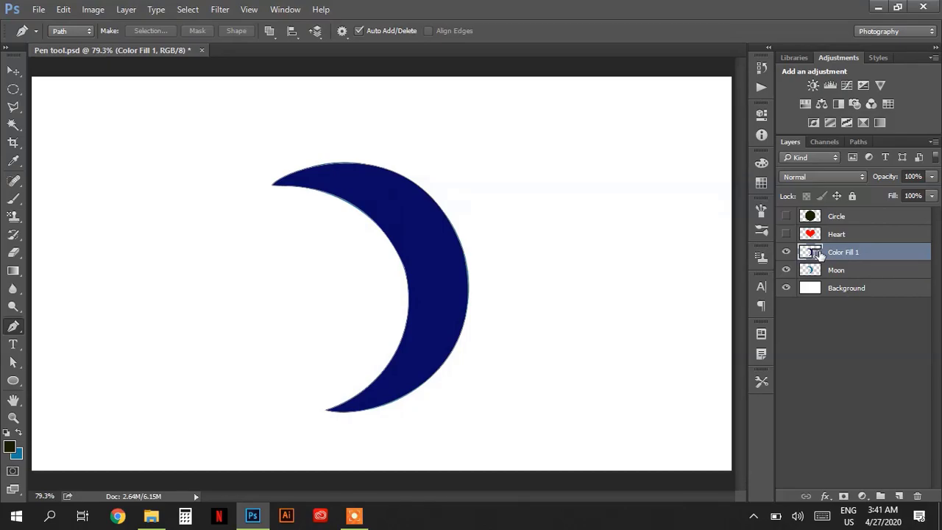
Hide the Color Fill 1 layer and scale the Moon layer down to about 6.6% toward its lower-right corner.
{"action": "left_click", "coordinate": [829, 270]}
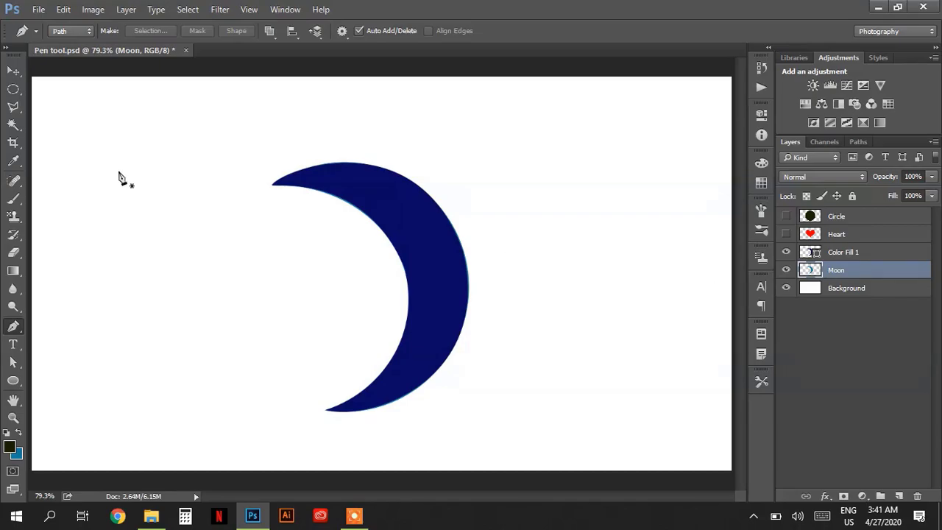
{"action": "left_click", "coordinate": [13, 70]}
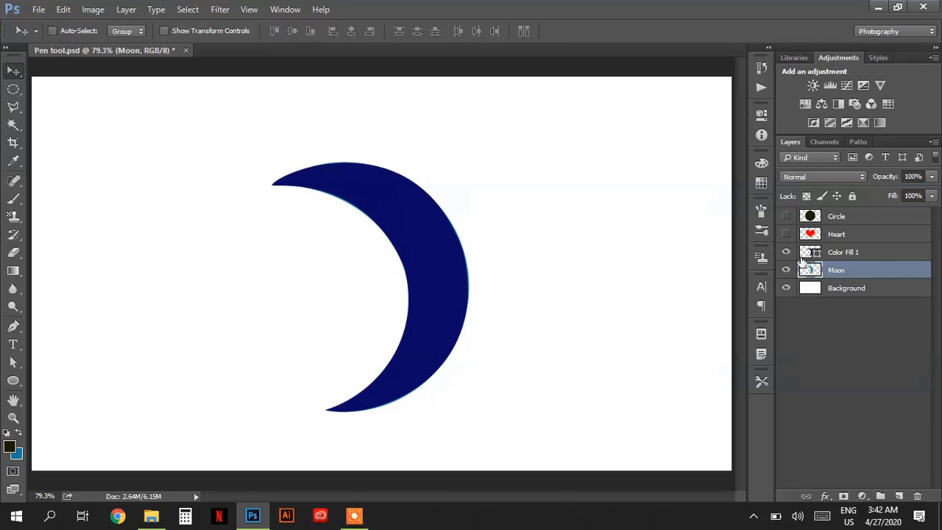
{"action": "left_click", "coordinate": [786, 252]}
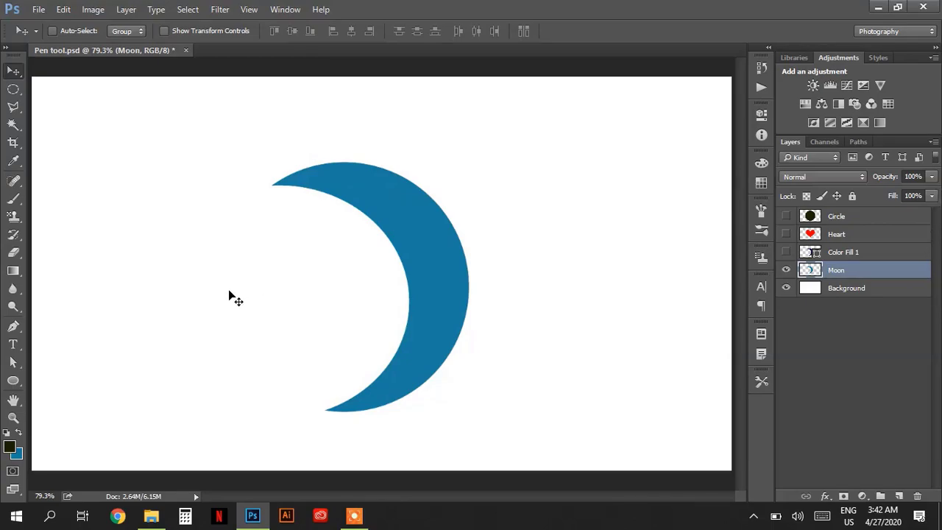
{"action": "key", "text": "ctrl+t"}
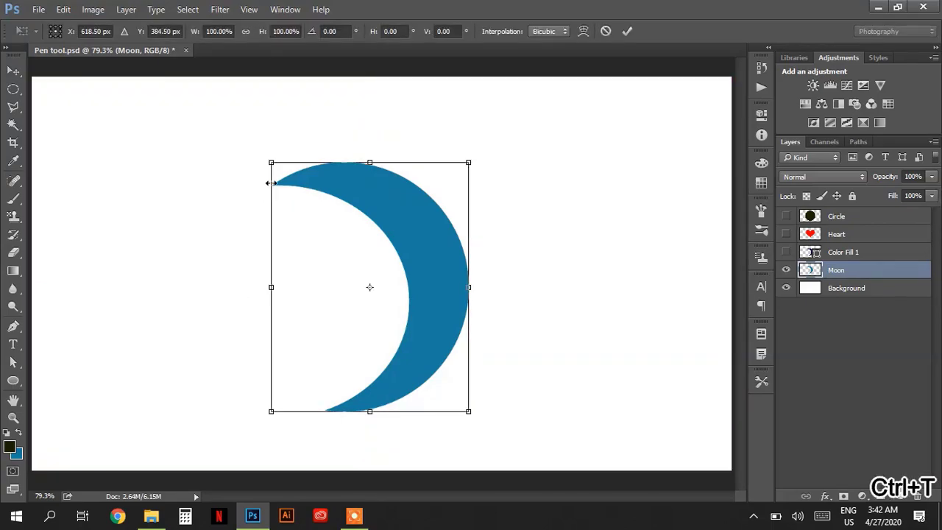
{"action": "left_click_drag", "start_coordinate": [271, 162], "coordinate": [463, 393]}
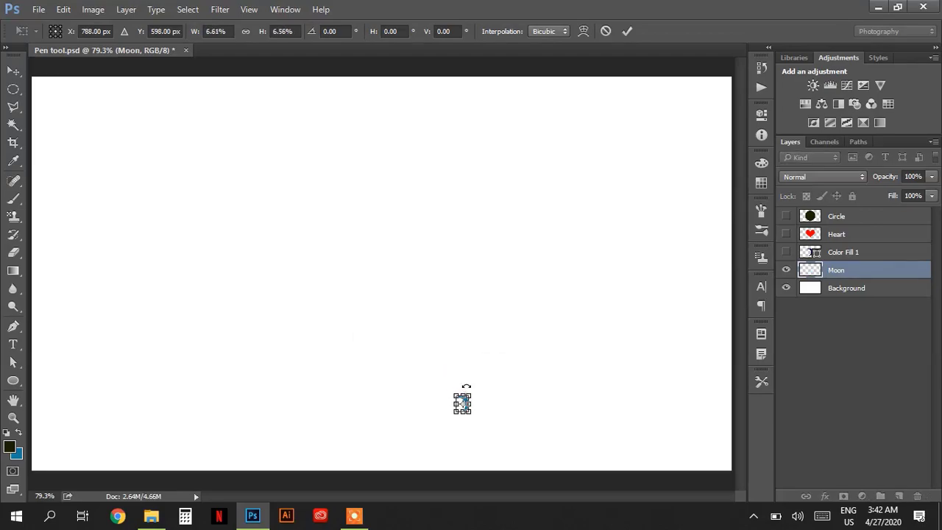
{"action": "key", "text": "Return"}
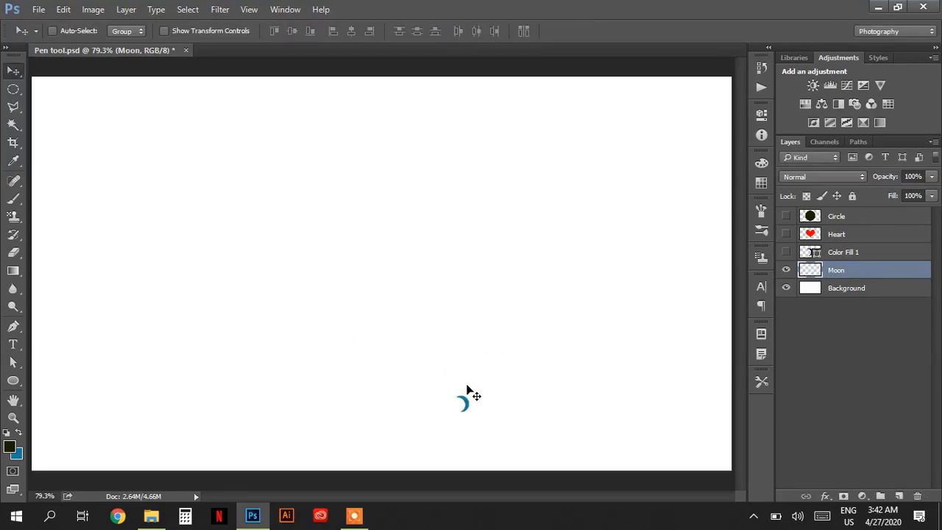
Scale the tiny Moon layer back up to about 1810% from its lower-right corner.
{"action": "key", "text": "ctrl+t"}
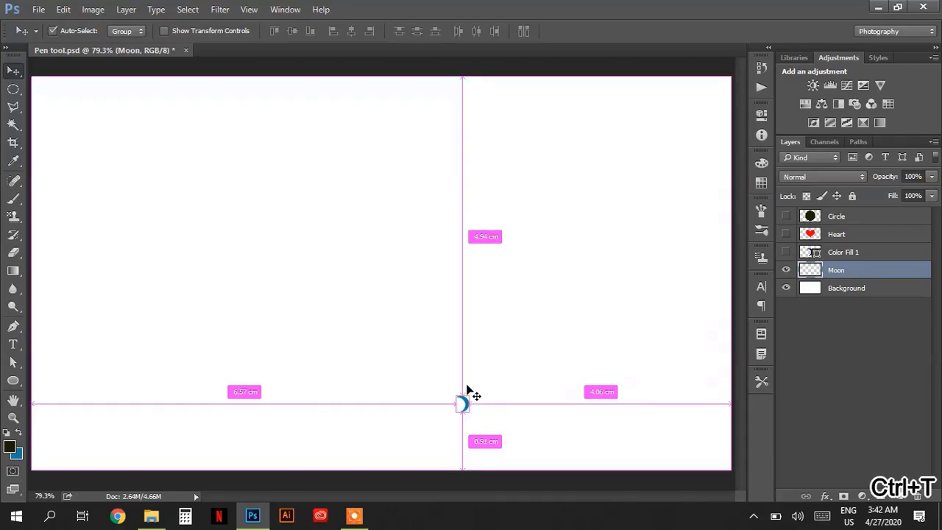
{"action": "left_click_drag", "start_coordinate": [452, 394], "coordinate": [173, 165]}
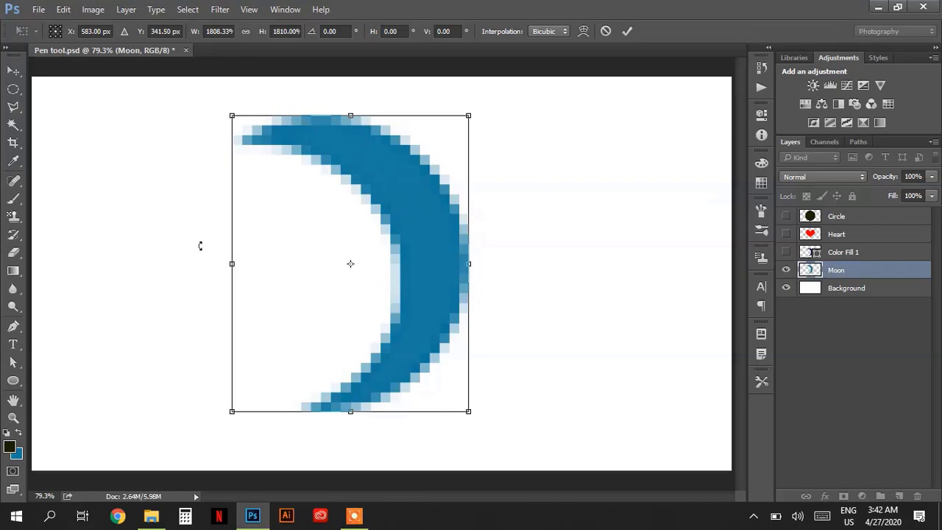
{"action": "key", "text": "Return"}
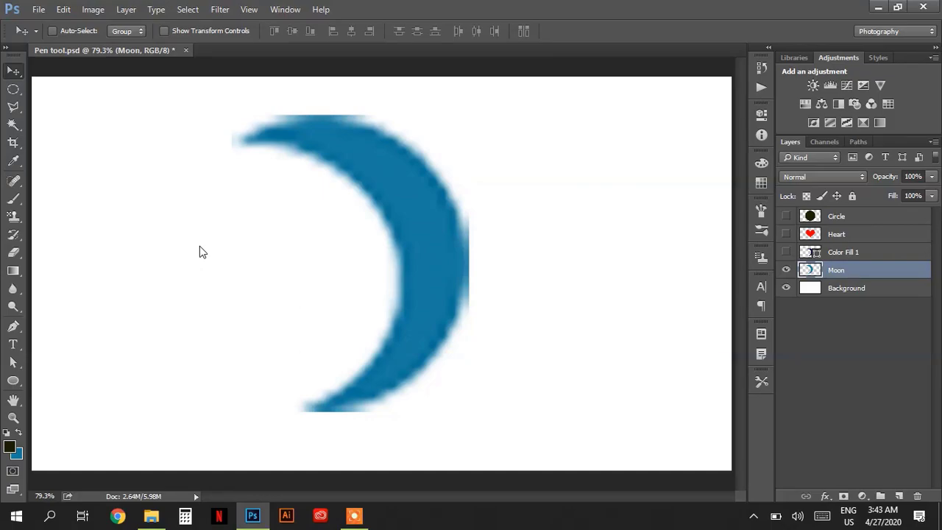
Hide the Moon layer, show Color Fill 1, and shrink its dark blue moon to a tiny size toward its lower-right corner.
{"action": "left_click", "coordinate": [787, 270]}
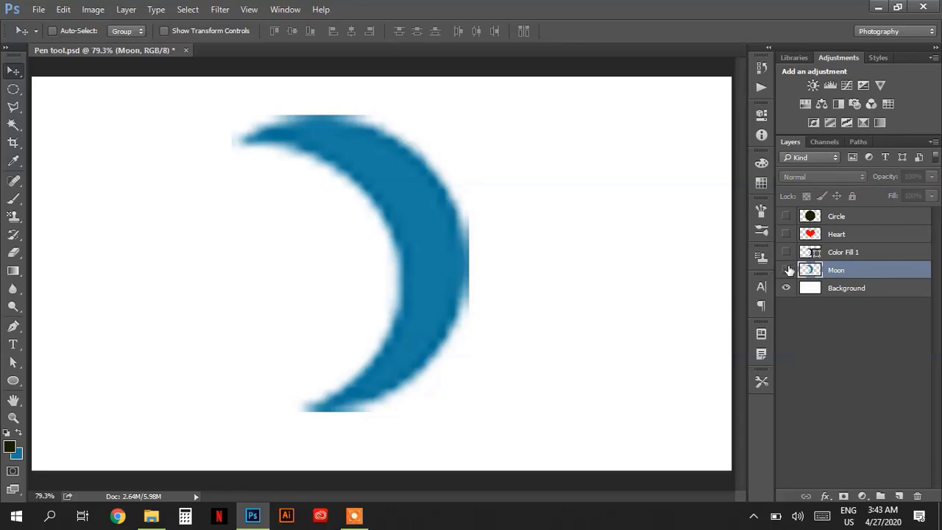
{"action": "left_click", "coordinate": [786, 251]}
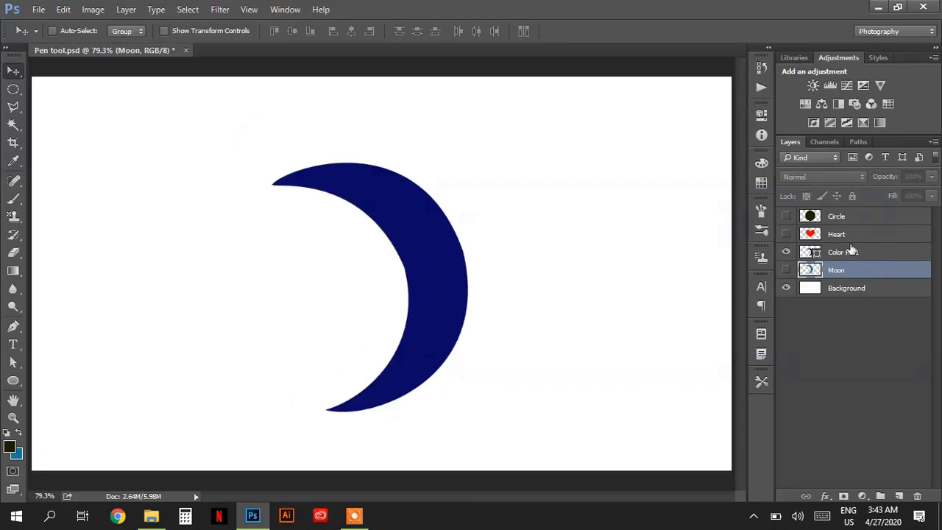
{"action": "left_click", "coordinate": [852, 251]}
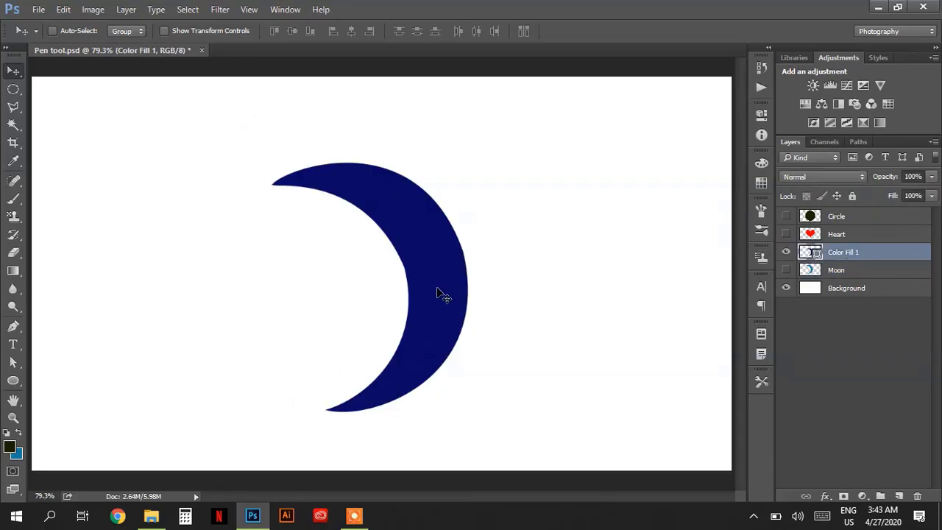
{"action": "left_click", "coordinate": [380, 287]}
{"action": "key", "text": "ctrl+t"}
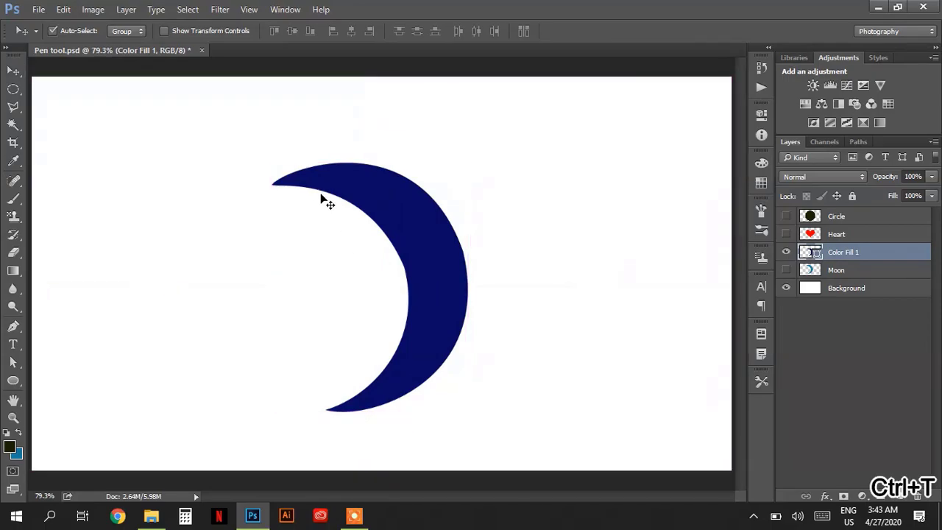
{"action": "left_click_drag", "start_coordinate": [272, 161], "coordinate": [462, 394]}
{"action": "key", "text": "Return"}
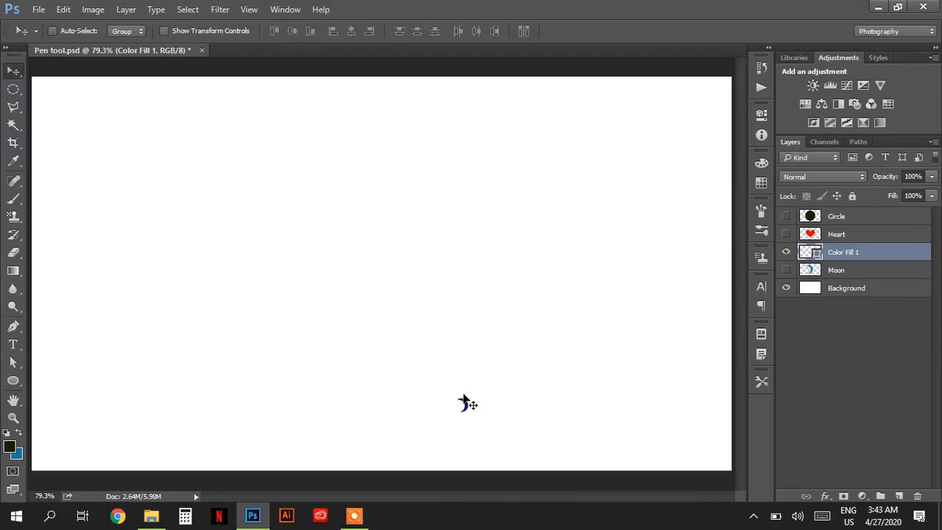
Enlarge the tiny Color Fill 1 moon from its lower-right corner to slightly more than its original size.
{"action": "left_click", "coordinate": [463, 396]}
{"action": "key", "text": "ctrl+t"}
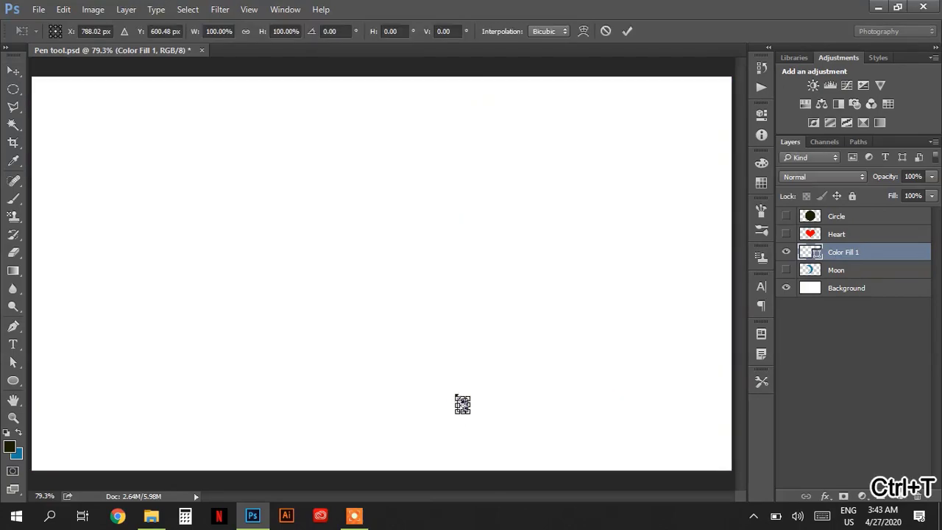
{"action": "left_click_drag", "start_coordinate": [455, 395], "coordinate": [186, 180]}
{"action": "key", "text": "Return"}
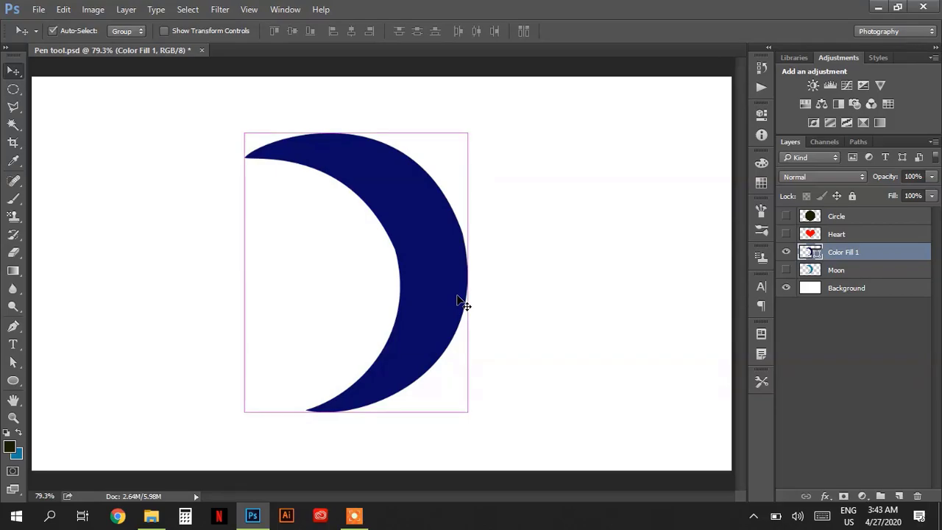
Shrink the Color Fill 1 moon toward its upper-right corner, and enlarge it until it extends past the canvas's lower edge.
{"action": "key", "text": "ctrl+t"}
{"action": "left_click_drag", "start_coordinate": [243, 411], "coordinate": [514, 190]}
{"action": "key", "text": "Return"}
{"action": "key", "text": "ctrl+t"}
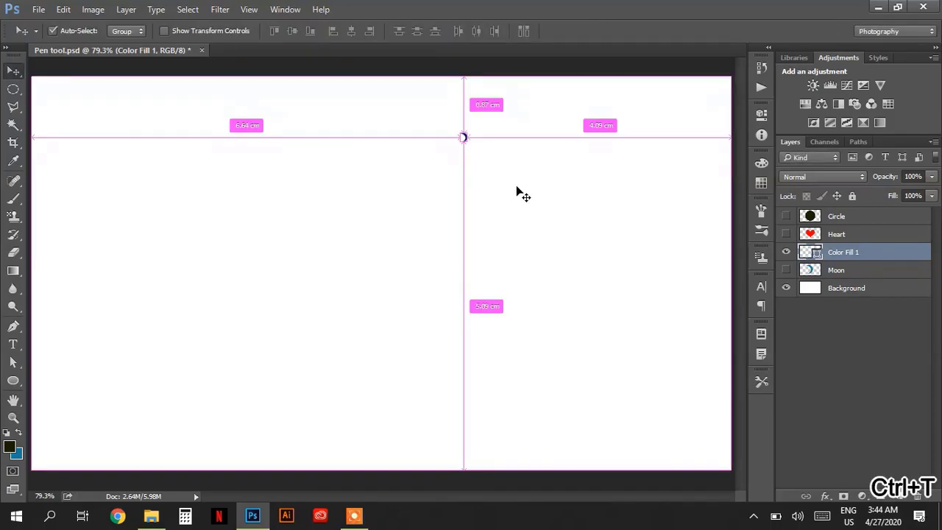
{"action": "left_click_drag", "start_coordinate": [462, 141], "coordinate": [81, 471]}
{"action": "key", "text": "Return"}
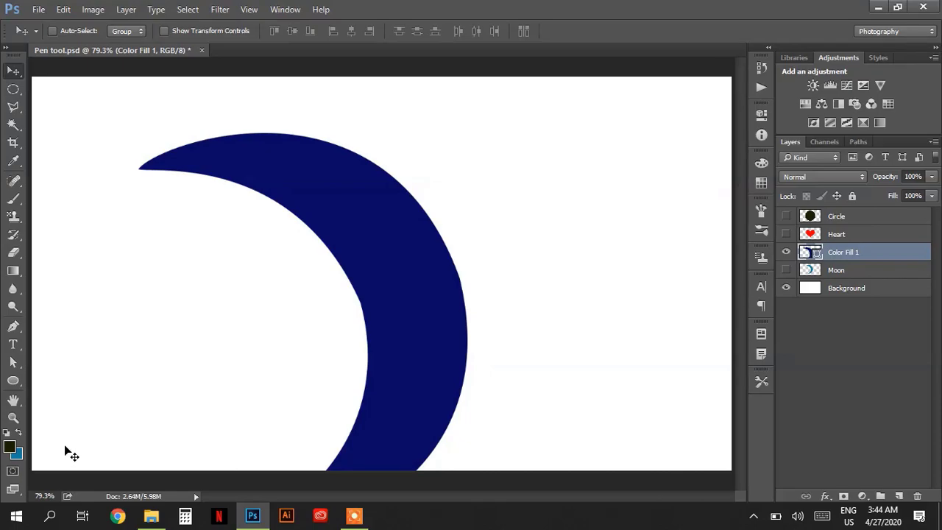
Scale the Color Fill 1 moon to about 80% and move it up so that it fits fully on the canvas.
{"action": "key", "text": "ctrl+t"}
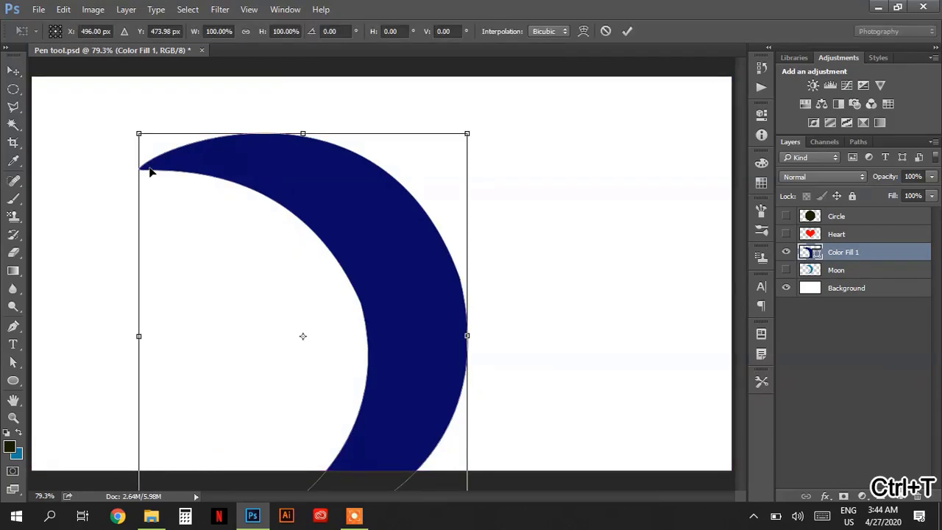
{"action": "left_click_drag", "start_coordinate": [138, 129], "coordinate": [204, 212]}
{"action": "key", "text": "Return"}
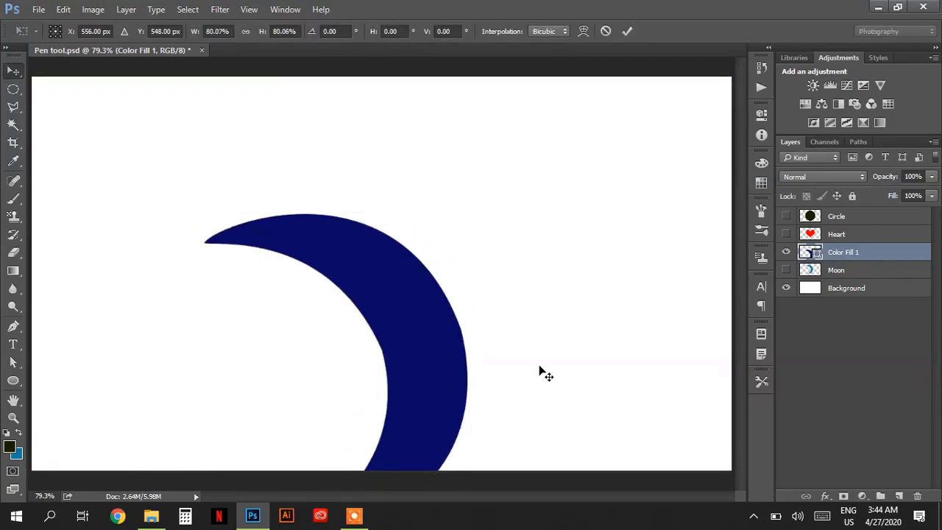
{"action": "left_click_drag", "start_coordinate": [425, 312], "coordinate": [447, 229]}
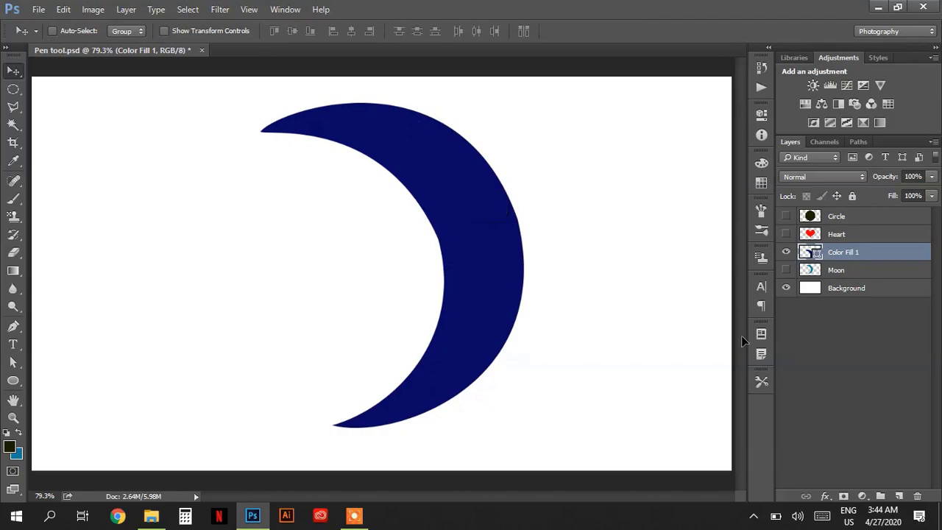
Hide the Color Fill 1 layer, and select and show the Heart layer.
{"action": "left_click", "coordinate": [785, 252]}
{"action": "left_click", "coordinate": [795, 235]}
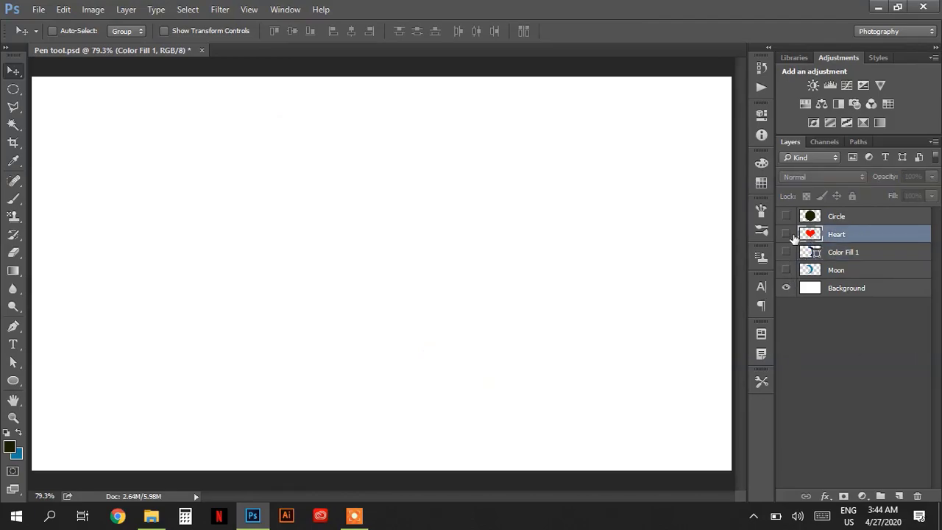
{"action": "left_click", "coordinate": [786, 234]}
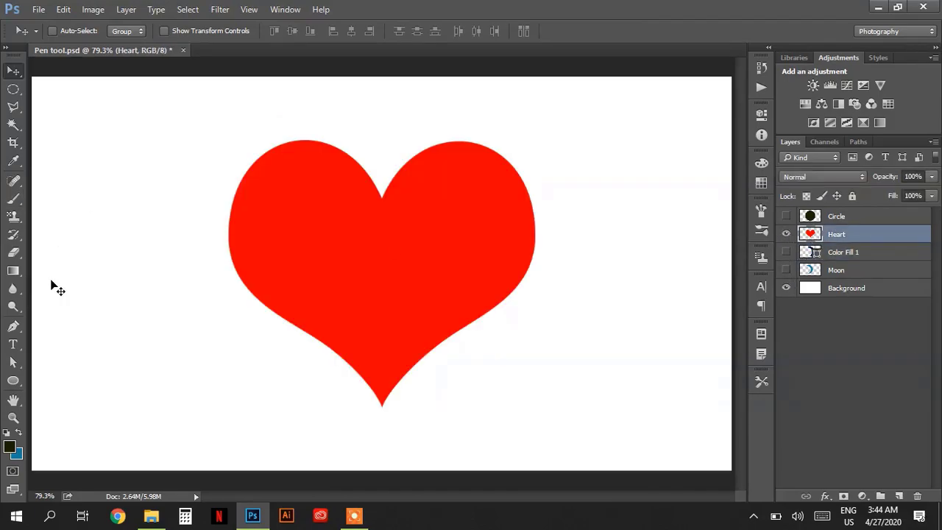
Draw a closed straight-sided path with the Pen tool through the heart's top notch, right side, bottom tip and left side.
{"action": "left_click", "coordinate": [14, 326]}
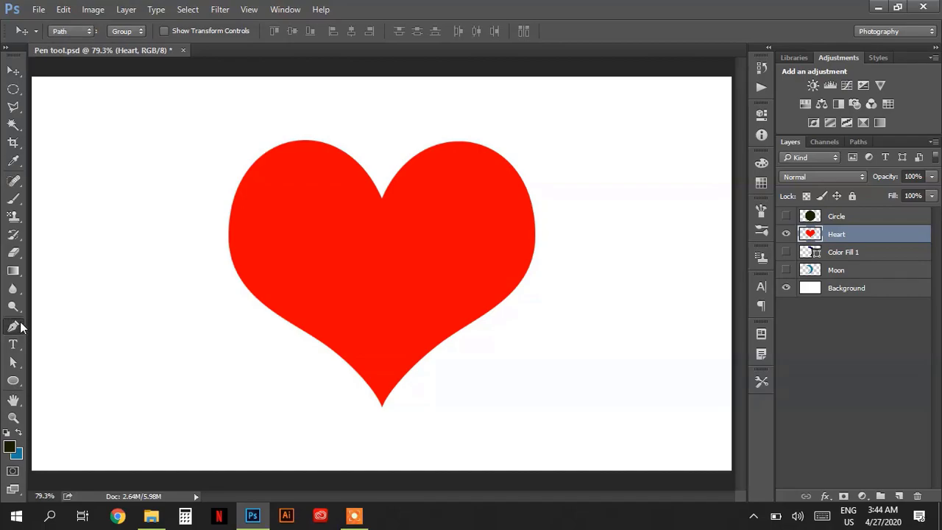
{"action": "left_click", "coordinate": [382, 199]}
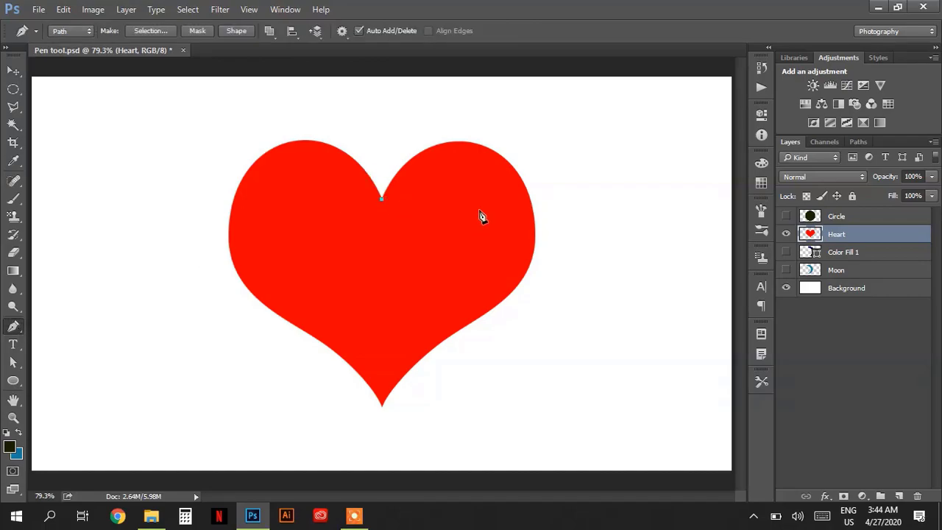
{"action": "left_click", "coordinate": [534, 247]}
{"action": "left_click", "coordinate": [382, 404]}
{"action": "left_click", "coordinate": [229, 224]}
{"action": "left_click", "coordinate": [381, 199]}
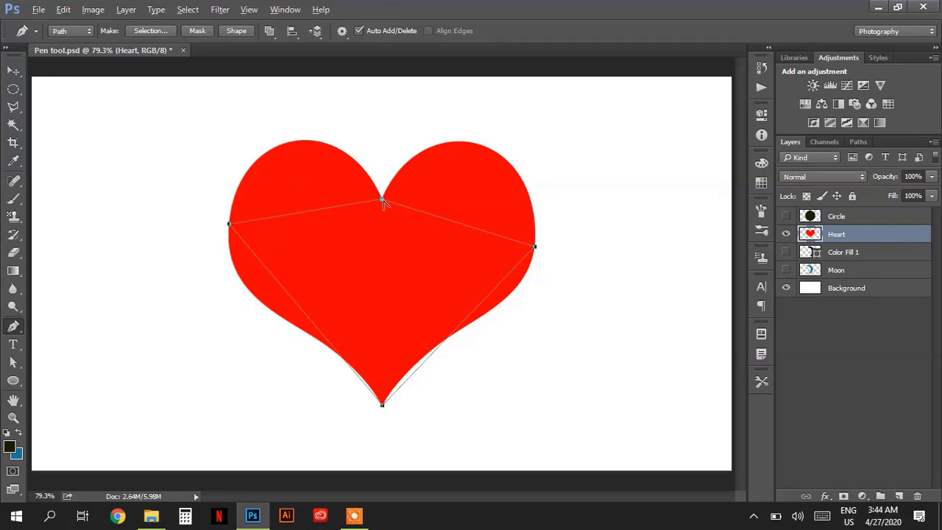
Pull handles from the top notch anchor, redirect the left one upward, and pull vertical handles from the left side anchor.
{"action": "left_click_drag", "start_coordinate": [381, 199], "coordinate": [425, 91]}
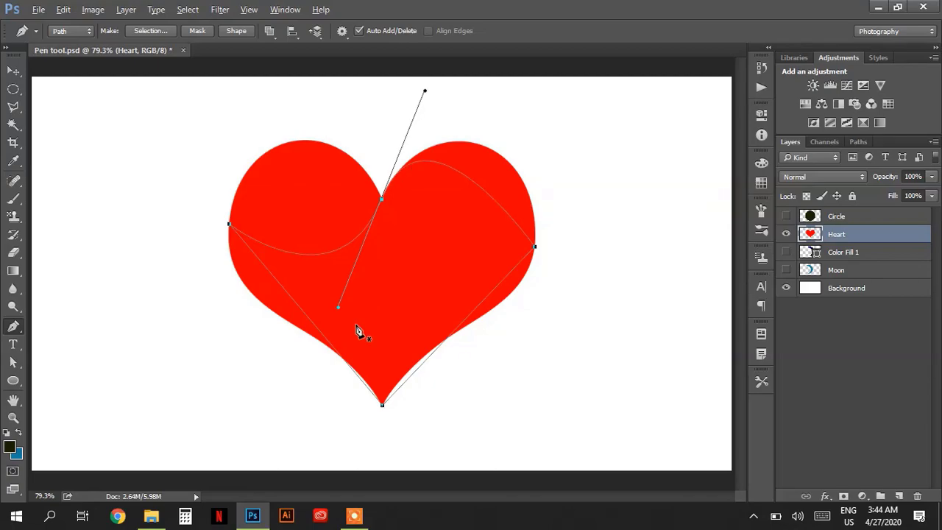
{"action": "left_click_drag", "start_coordinate": [338, 310], "coordinate": [332, 86]}
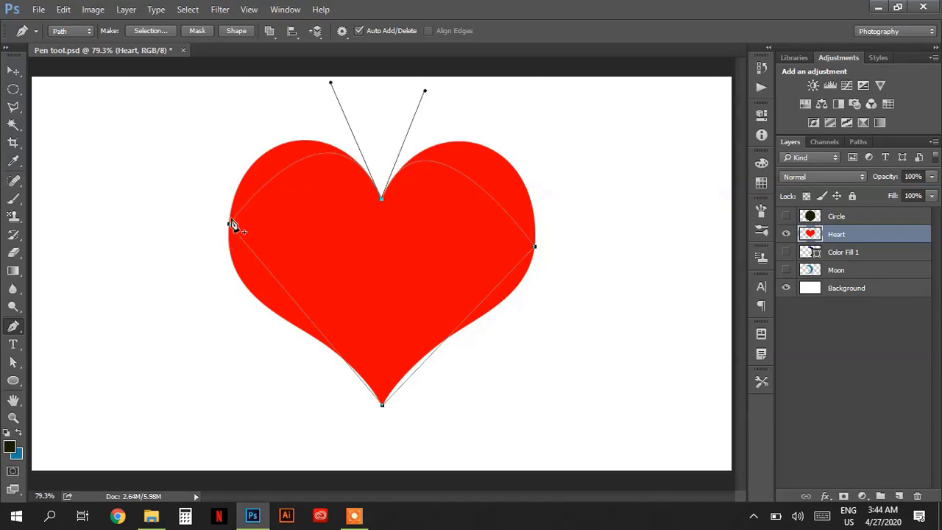
{"action": "left_click_drag", "start_coordinate": [229, 224], "coordinate": [225, 160]}
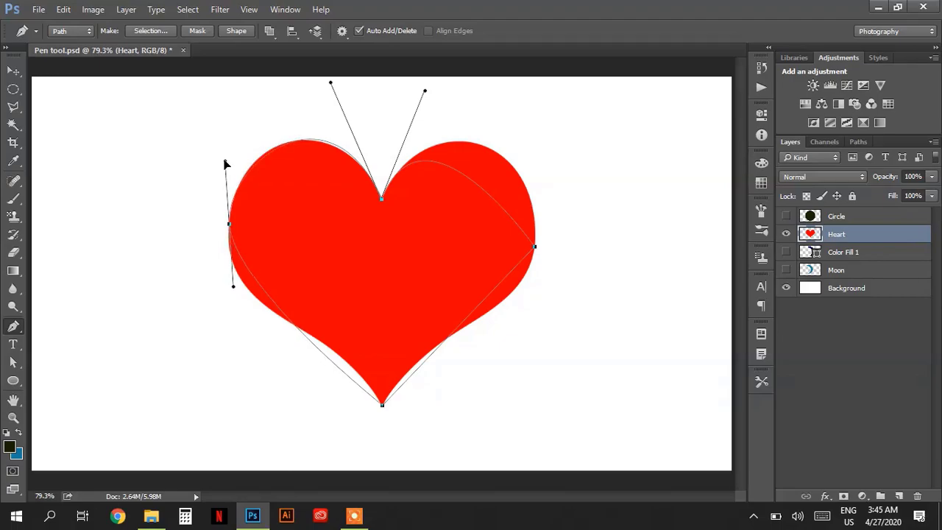
Fine-tune the notch's left handle and the left anchor's upper handle until the path follows the heart's upper-left lobe.
{"action": "mouse_move", "coordinate": [330, 83]}
{"action": "left_mouse_down"}
{"action": "mouse_move", "coordinate": [310, 85]}
{"action": "mouse_move", "coordinate": [326, 85]}
{"action": "left_mouse_up"}
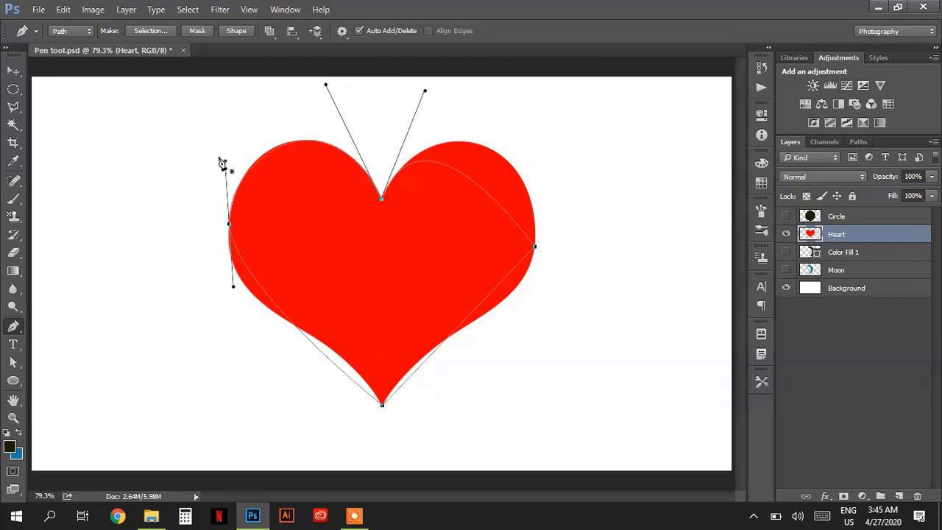
{"action": "left_click_drag", "start_coordinate": [224, 159], "coordinate": [226, 156]}
{"action": "left_click_drag", "start_coordinate": [326, 86], "coordinate": [329, 87]}
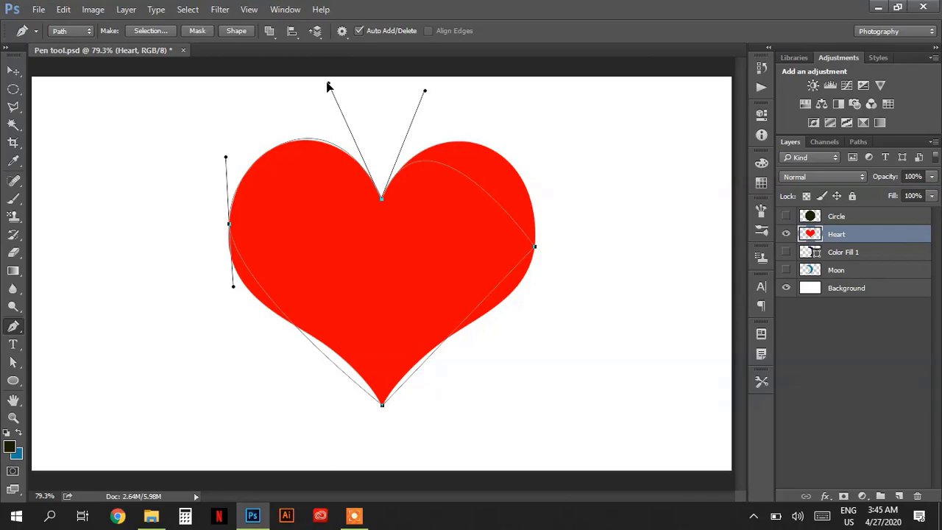
{"action": "mouse_move", "coordinate": [227, 158]}
{"action": "left_mouse_down"}
{"action": "mouse_move", "coordinate": [216, 160]}
{"action": "mouse_move", "coordinate": [229, 154]}
{"action": "left_mouse_up"}
{"action": "mouse_move", "coordinate": [327, 86]}
{"action": "left_mouse_down"}
{"action": "mouse_move", "coordinate": [332, 92]}
{"action": "mouse_move", "coordinate": [325, 89]}
{"action": "left_mouse_up"}
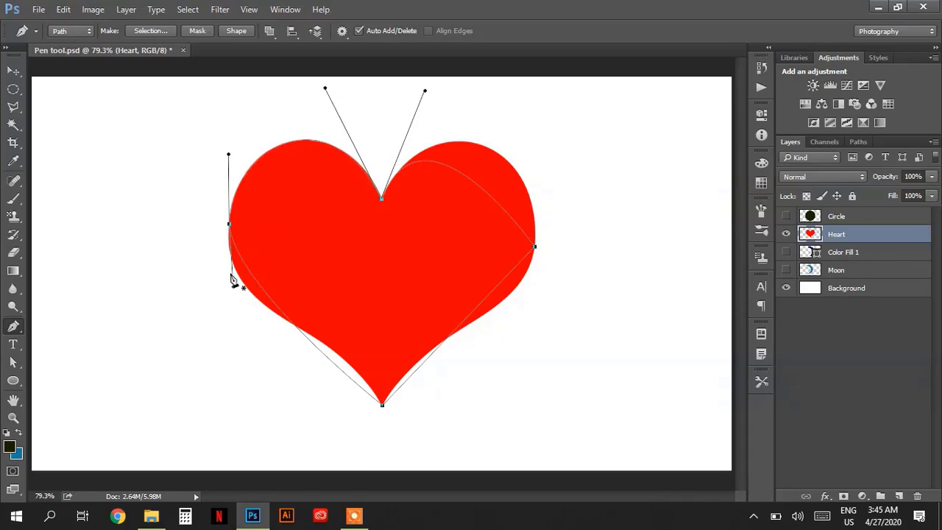
Lengthen the left anchor's lower handle and pull a handle from the bottom tip to fit the heart's lower-left curve.
{"action": "left_click_drag", "start_coordinate": [233, 288], "coordinate": [214, 320]}
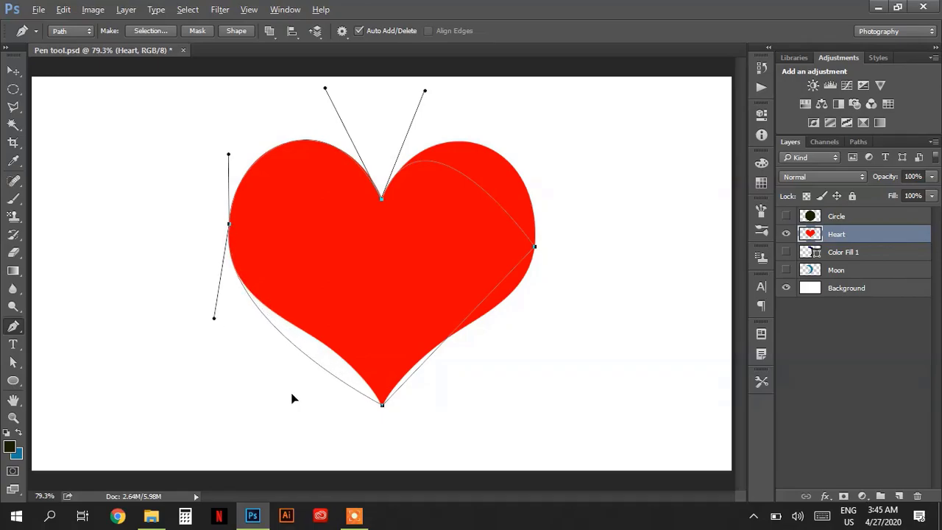
{"action": "left_click_drag", "start_coordinate": [383, 404], "coordinate": [318, 307]}
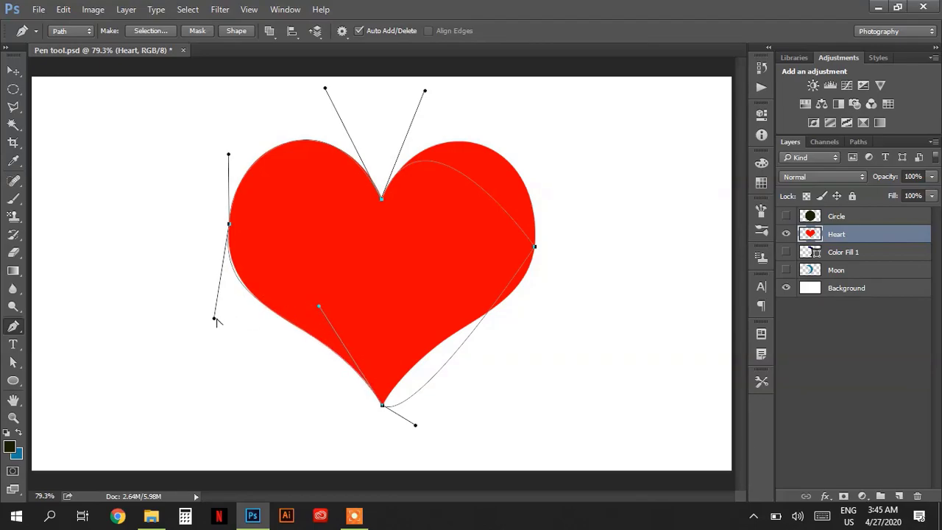
{"action": "left_click_drag", "start_coordinate": [214, 319], "coordinate": [224, 326]}
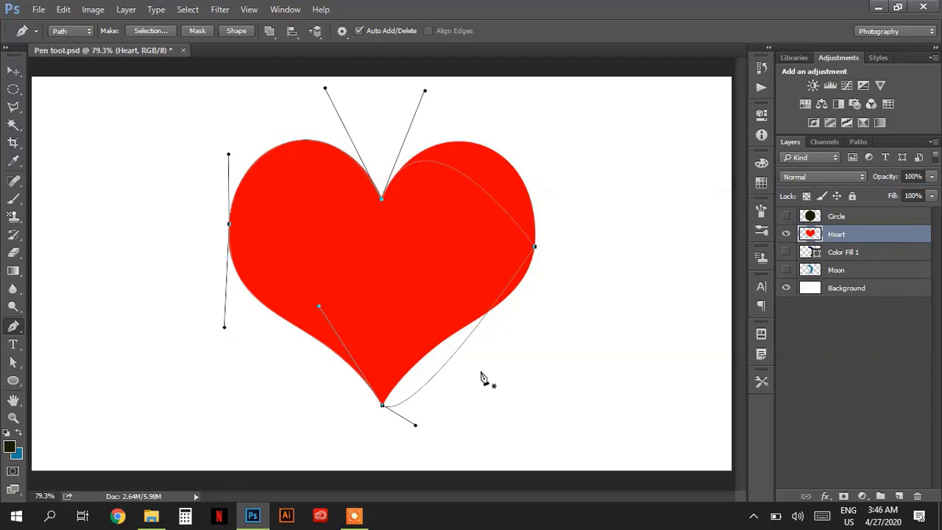
Redirect the bottom tip's right handle upward, pull handles from the right anchor, and adjust the notch's right handle to follow the heart's right half.
{"action": "left_click_drag", "start_coordinate": [415, 427], "coordinate": [478, 305]}
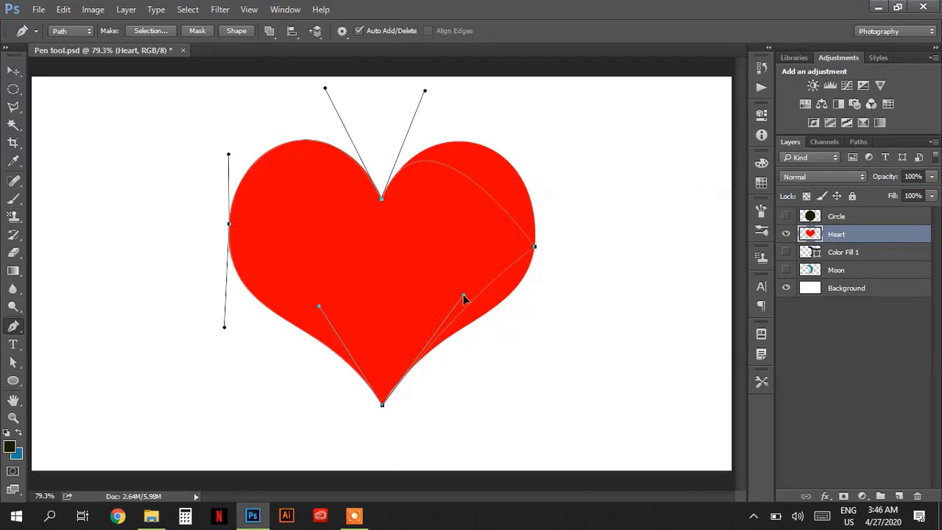
{"action": "left_click_drag", "start_coordinate": [535, 249], "coordinate": [512, 331]}
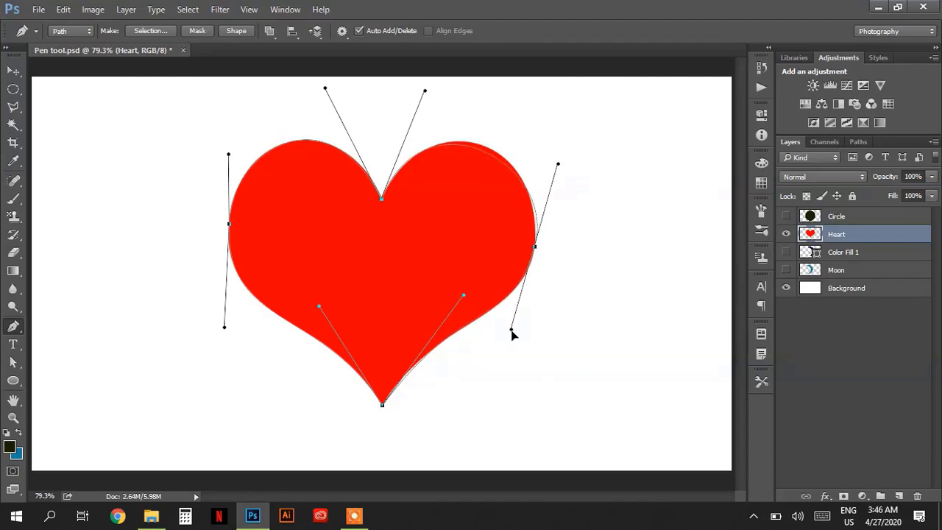
{"action": "left_click_drag", "start_coordinate": [557, 163], "coordinate": [549, 144]}
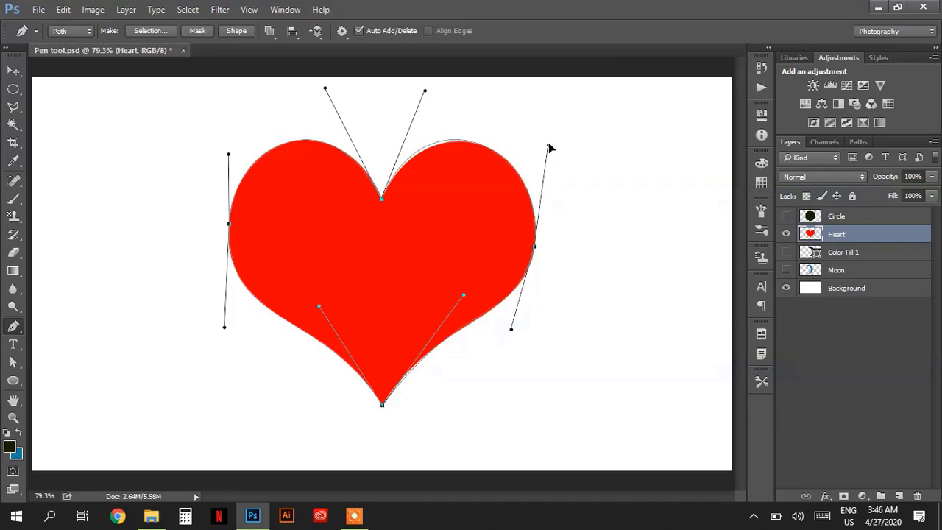
{"action": "left_click_drag", "start_coordinate": [426, 93], "coordinate": [432, 96]}
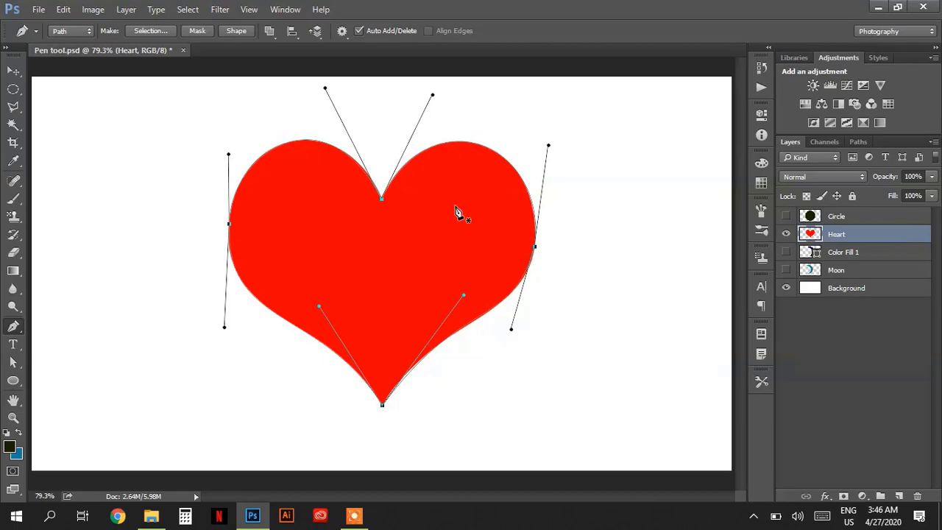
Fill the heart path with a Solid Color fill layer in green 8dba14 and deselect the path.
{"action": "left_click", "coordinate": [861, 496]}
{"action": "left_click", "coordinate": [843, 195]}
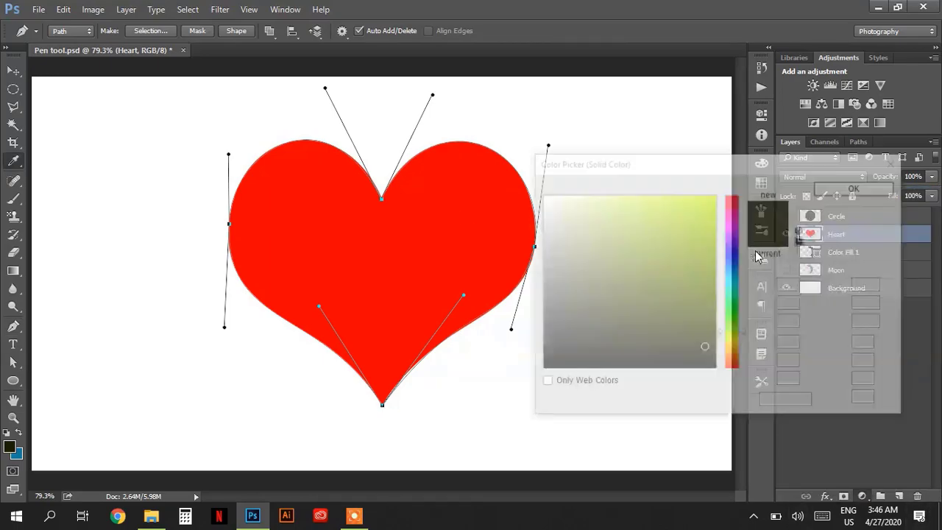
{"action": "left_click", "coordinate": [697, 241]}
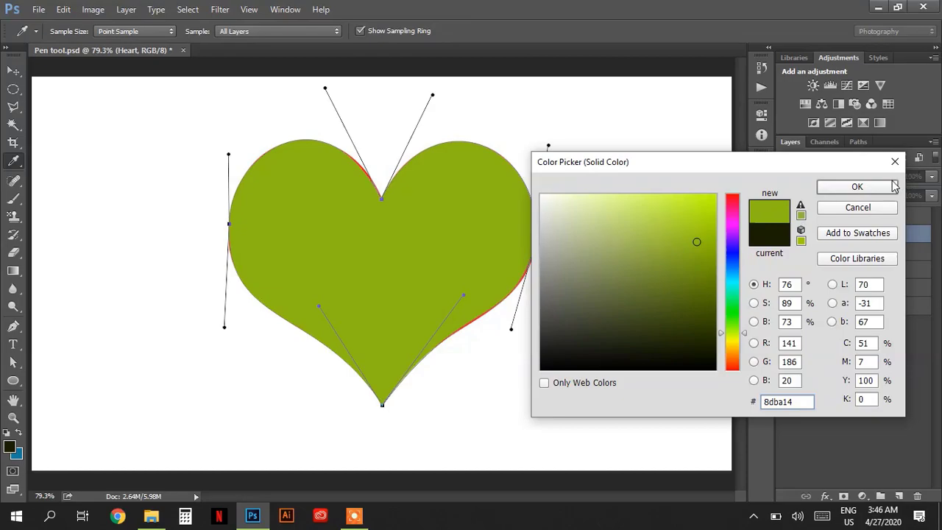
{"action": "left_click", "coordinate": [858, 187]}
{"action": "key", "text": "Escape"}
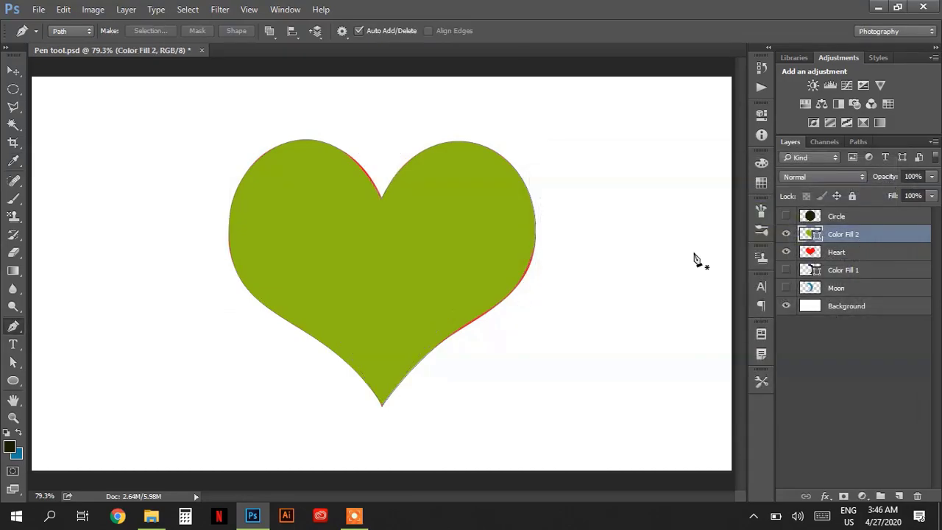
Hide the Heart and Color Fill 2 layers, and show and select the Circle layer.
{"action": "left_click", "coordinate": [791, 256]}
{"action": "left_click", "coordinate": [786, 252]}
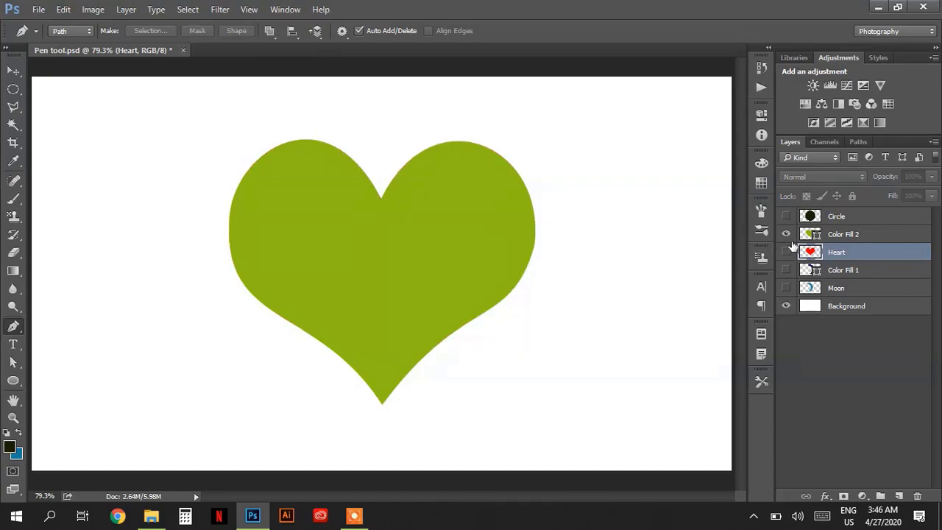
{"action": "left_click", "coordinate": [841, 234]}
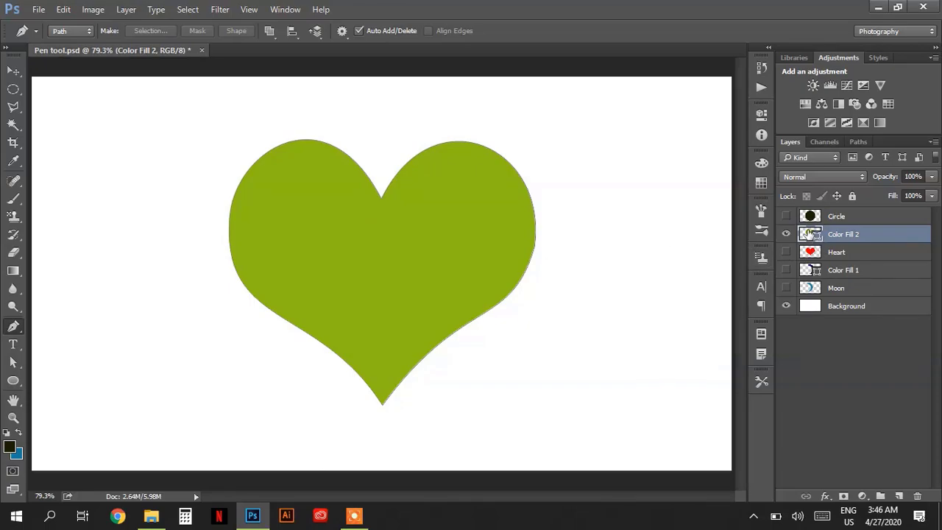
{"action": "left_click", "coordinate": [832, 219]}
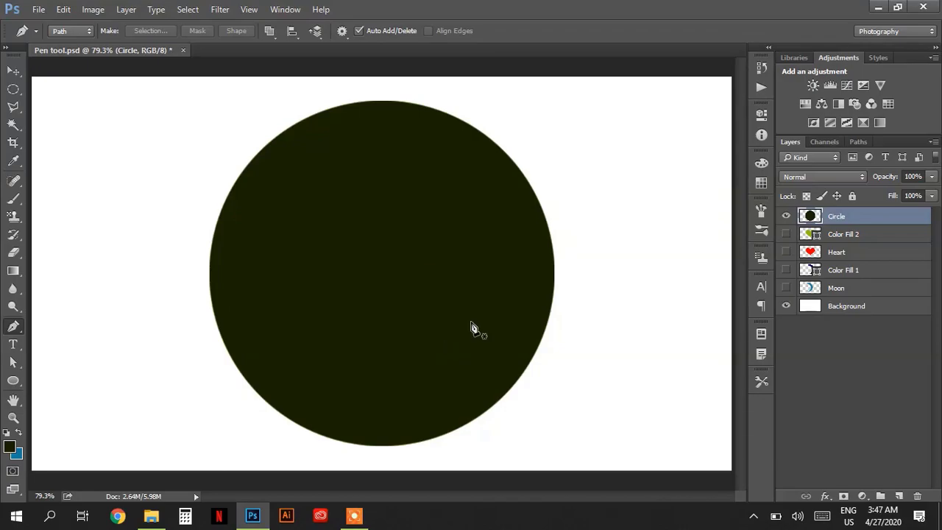
Draw a closed straight-sided Pen path through the circle's topmost, rightmost, lowest and leftmost points.
{"action": "left_click", "coordinate": [379, 101]}
{"action": "left_click", "coordinate": [555, 272]}
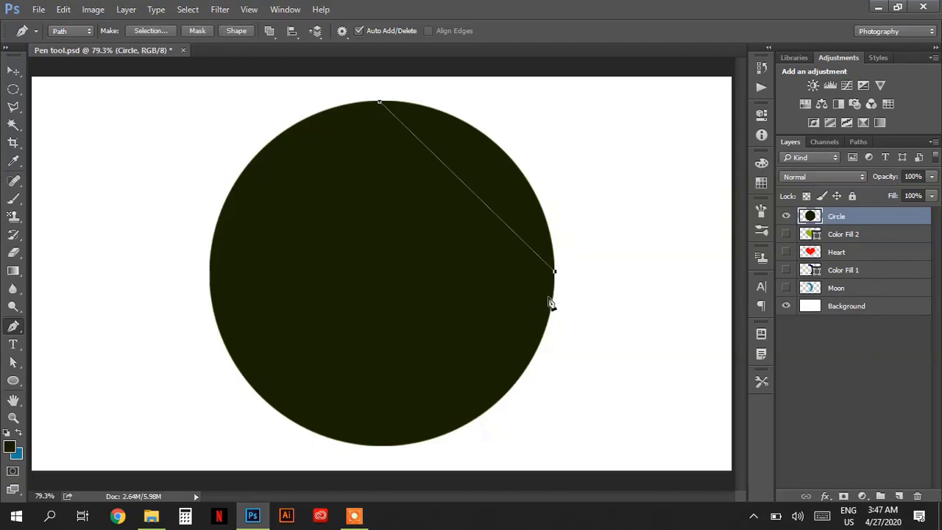
{"action": "left_click", "coordinate": [385, 445]}
{"action": "left_click", "coordinate": [209, 270]}
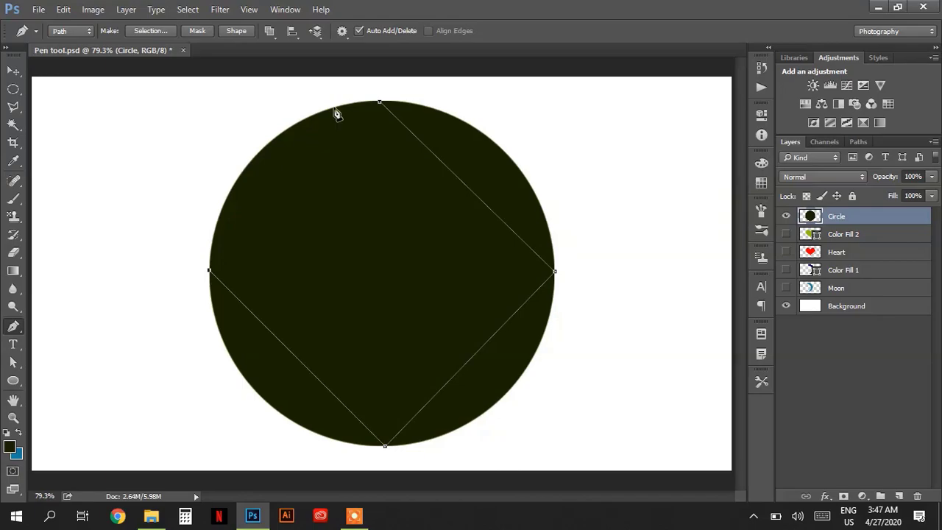
{"action": "left_click", "coordinate": [379, 103]}
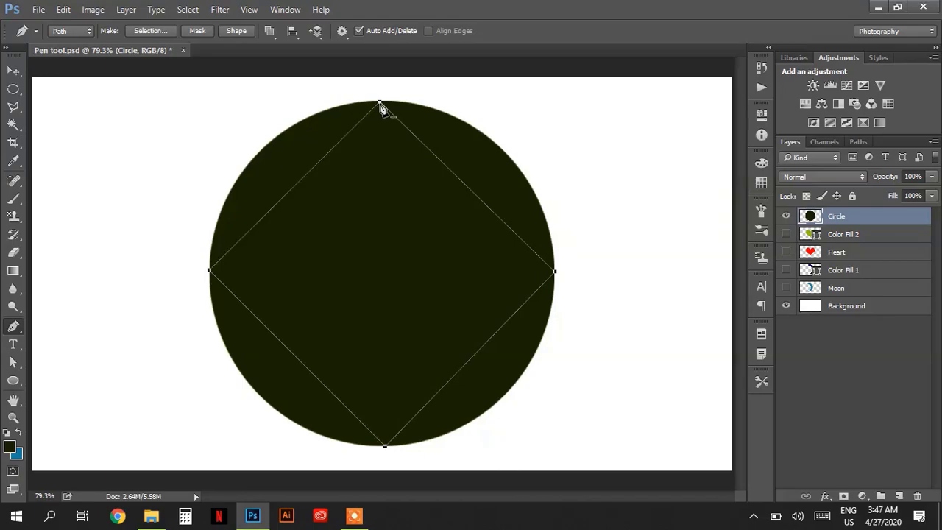
Pull curve handles from the path's four anchors, horizontal at the top and bottom and roughly vertical at the sides.
{"action": "left_click_drag", "start_coordinate": [379, 103], "coordinate": [528, 102]}
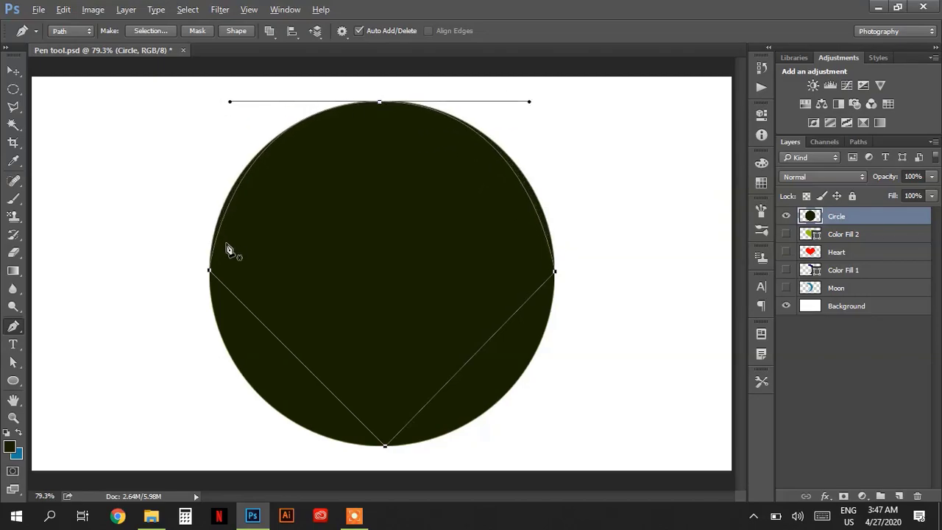
{"action": "left_click_drag", "start_coordinate": [210, 271], "coordinate": [207, 180]}
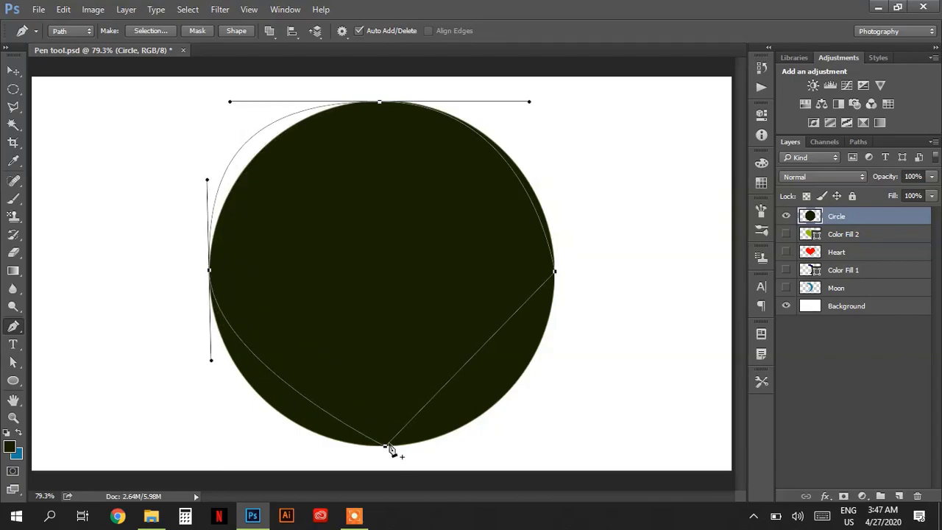
{"action": "left_click_drag", "start_coordinate": [384, 447], "coordinate": [295, 450]}
{"action": "left_click_drag", "start_coordinate": [555, 271], "coordinate": [564, 345]}
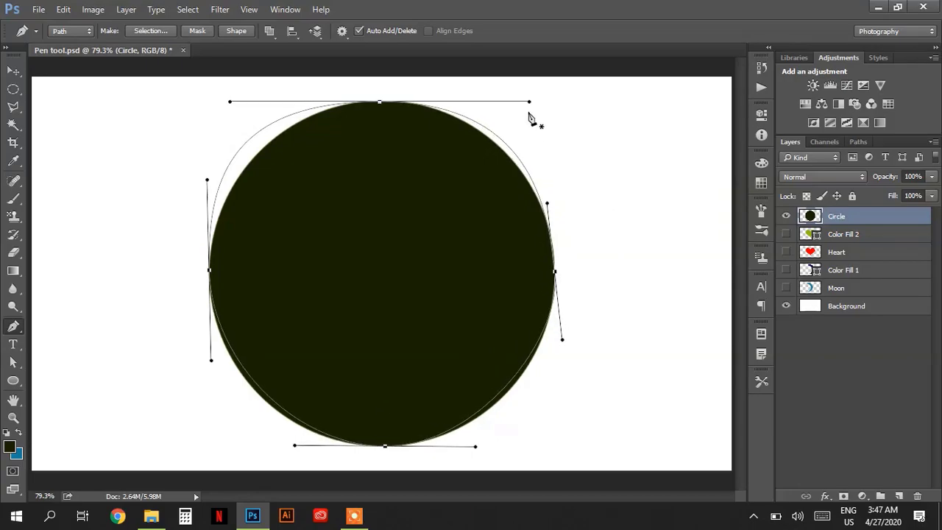
Fine-tune the individual handles at all four anchors until each arc of the path follows the circle's edge.
{"action": "left_click_drag", "start_coordinate": [529, 102], "coordinate": [492, 96]}
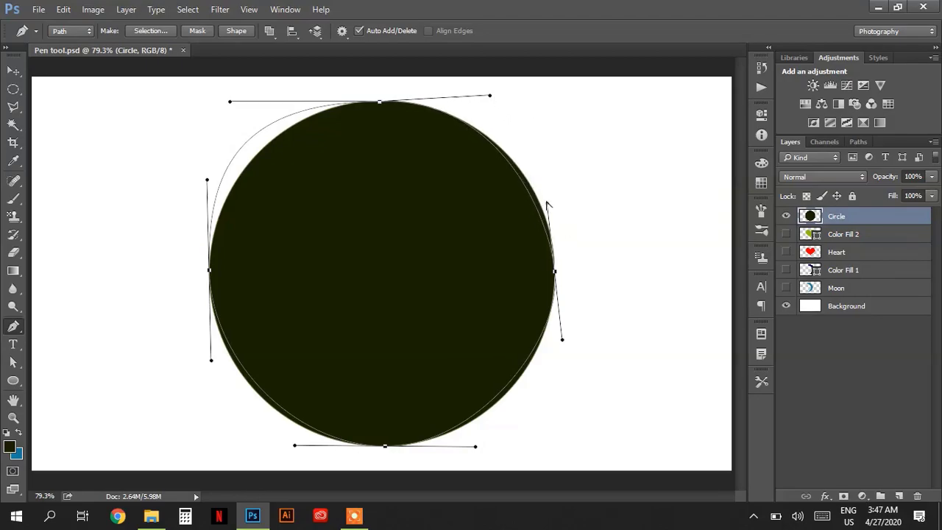
{"action": "left_click_drag", "start_coordinate": [548, 205], "coordinate": [556, 192]}
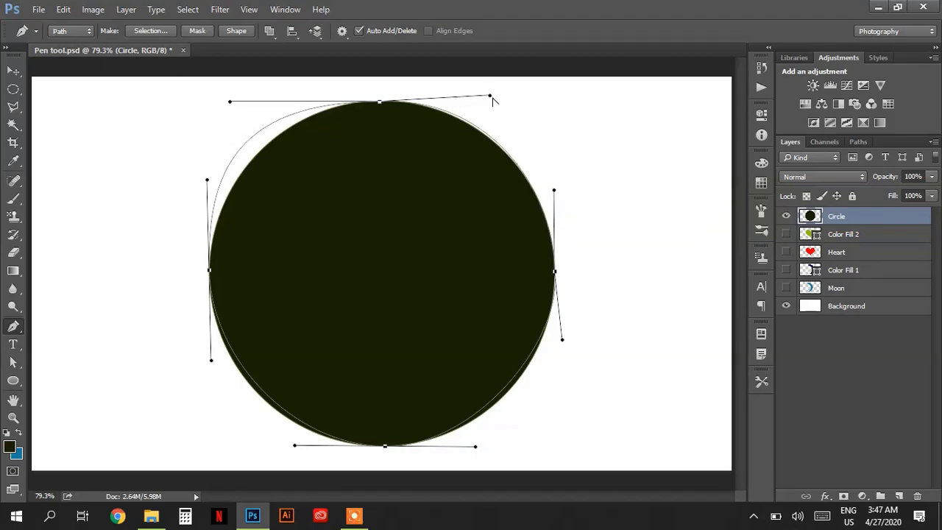
{"action": "left_click_drag", "start_coordinate": [491, 97], "coordinate": [493, 101]}
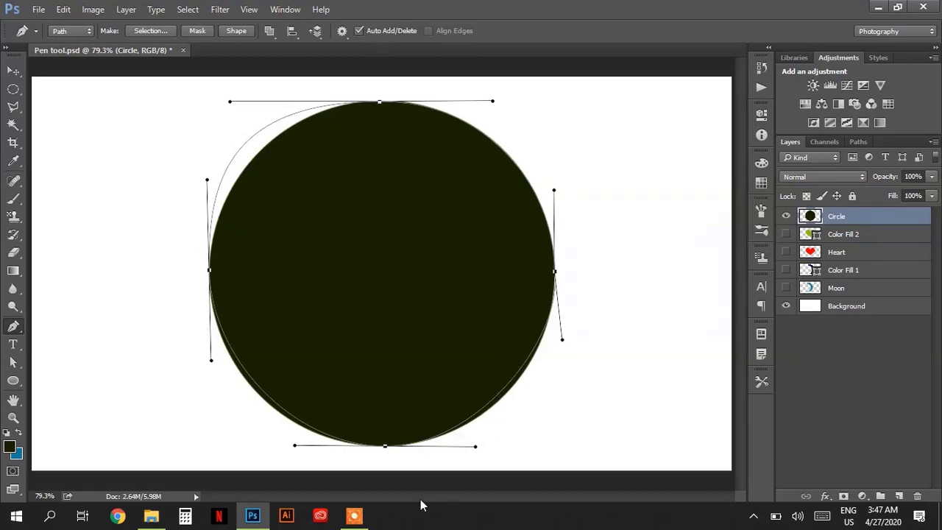
{"action": "left_click_drag", "start_coordinate": [475, 447], "coordinate": [481, 448]}
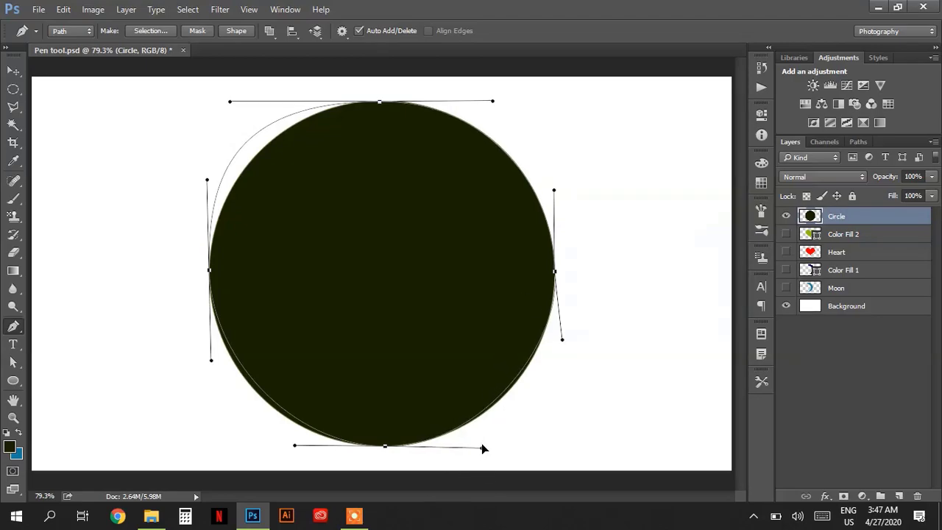
{"action": "left_click_drag", "start_coordinate": [563, 339], "coordinate": [560, 354]}
{"action": "left_click_drag", "start_coordinate": [211, 360], "coordinate": [211, 377]}
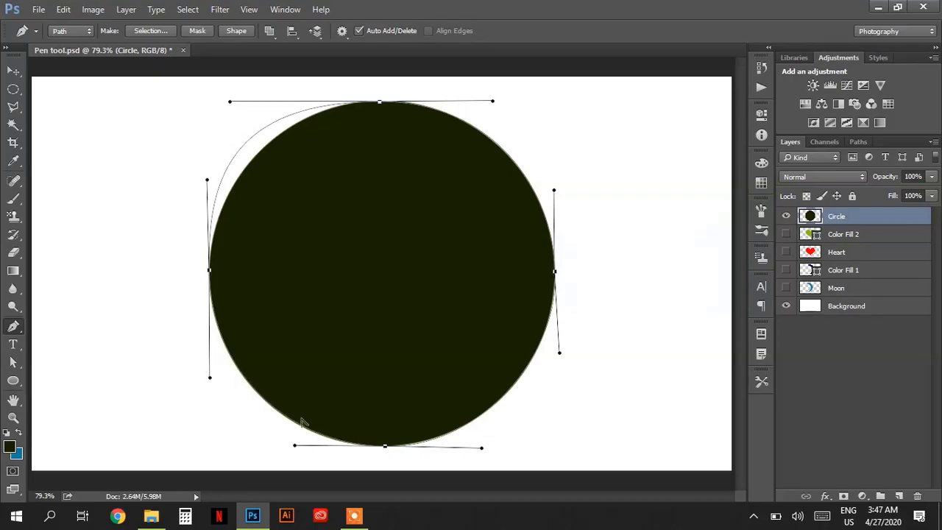
{"action": "left_click_drag", "start_coordinate": [231, 102], "coordinate": [283, 102]}
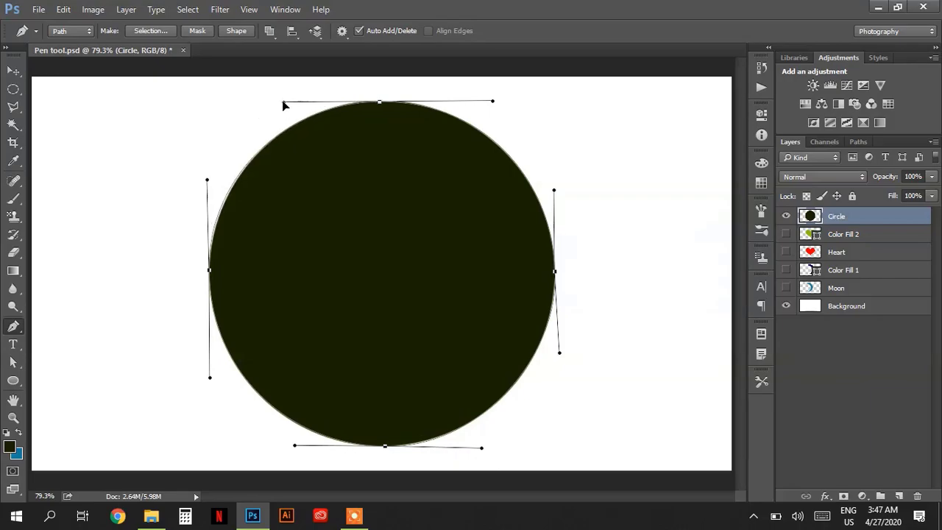
{"action": "left_click_drag", "start_coordinate": [208, 180], "coordinate": [211, 184]}
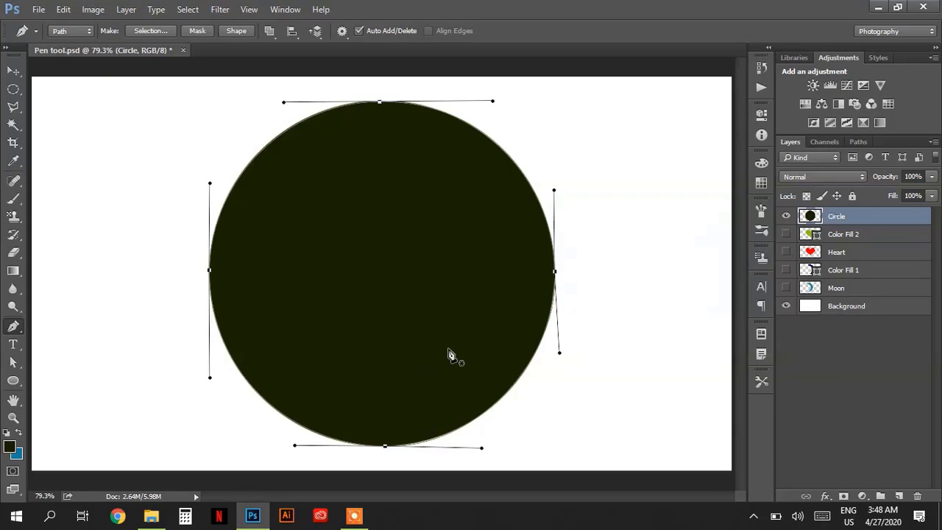
Fill the circular path with a dark maroon Solid Color fill layer, hide the Circle layer and deselect the path.
{"action": "left_click", "coordinate": [863, 498]}
{"action": "left_click", "coordinate": [844, 196]}
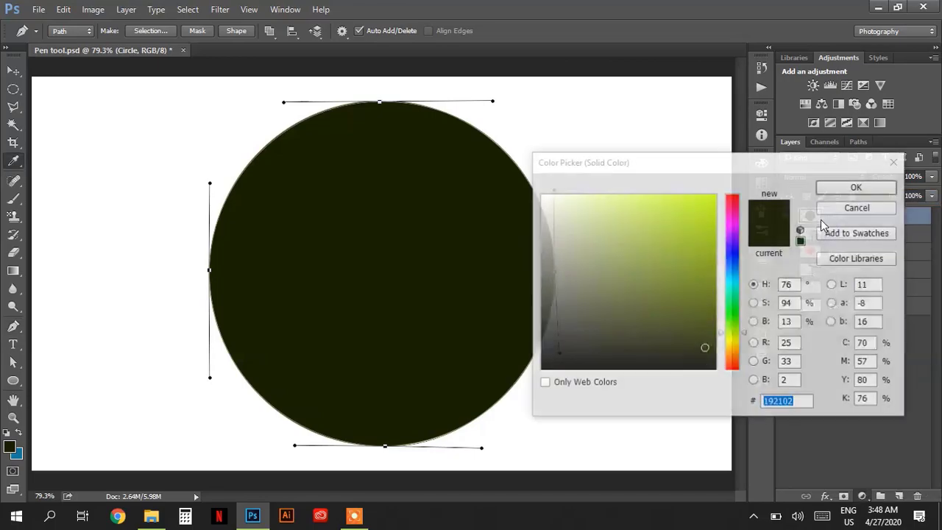
{"action": "left_click_drag", "start_coordinate": [723, 306], "coordinate": [736, 201]}
{"action": "left_click", "coordinate": [693, 309]}
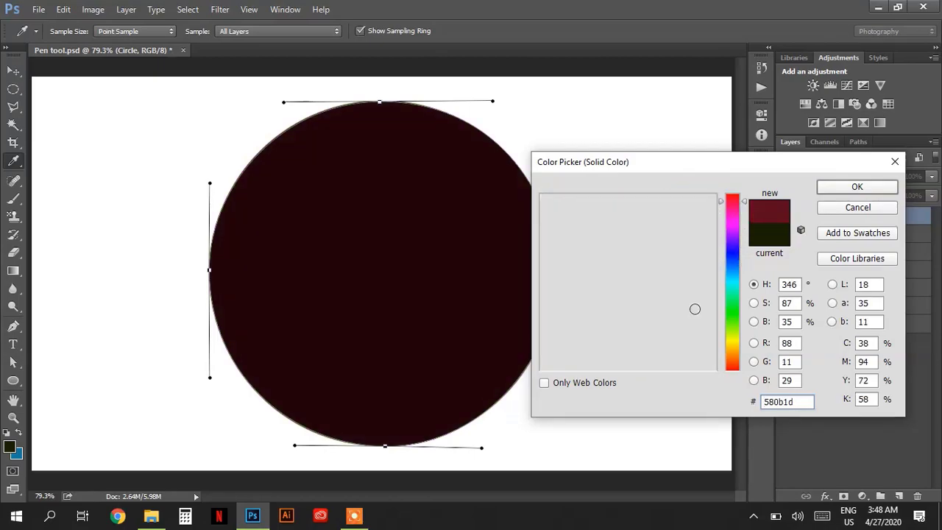
{"action": "left_click_drag", "start_coordinate": [693, 309], "coordinate": [706, 326]}
{"action": "left_click", "coordinate": [868, 184]}
{"action": "left_click", "coordinate": [786, 235]}
{"action": "key", "text": "Return"}
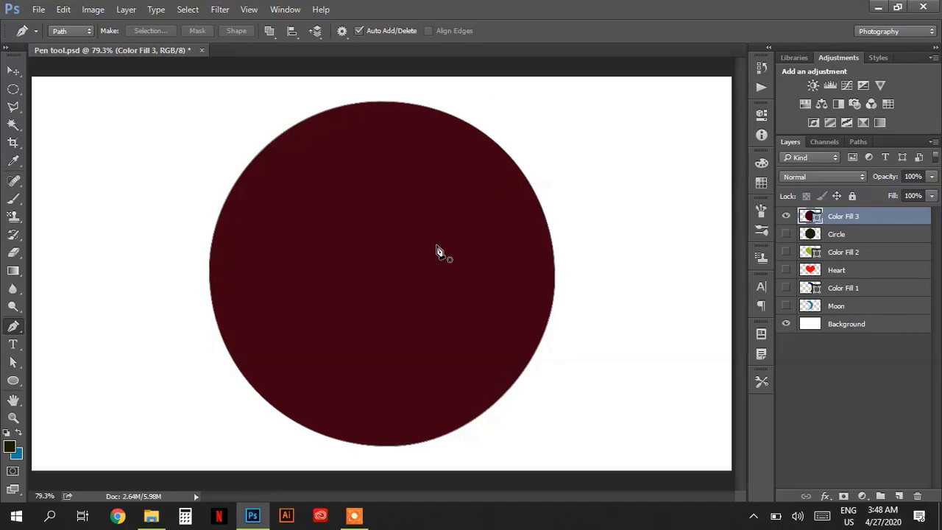
Examine the maroon circle's edge at 200% and compare the whole shape with the original Circle layer.
{"action": "left_click", "coordinate": [13, 418]}
{"action": "left_click", "coordinate": [572, 289]}
{"action": "left_click", "coordinate": [572, 288]}
{"action": "left_click_drag", "start_coordinate": [450, 272], "coordinate": [545, 418]}
{"action": "left_click_drag", "start_coordinate": [397, 184], "coordinate": [530, 383]}
{"action": "left_click_drag", "start_coordinate": [434, 486], "coordinate": [414, 251]}
{"action": "scroll", "coordinate": [414, 250], "scroll_direction": "down", "scroll_amount": 8}
{"action": "scroll", "coordinate": [358, 265], "scroll_direction": "right", "scroll_amount": 5}
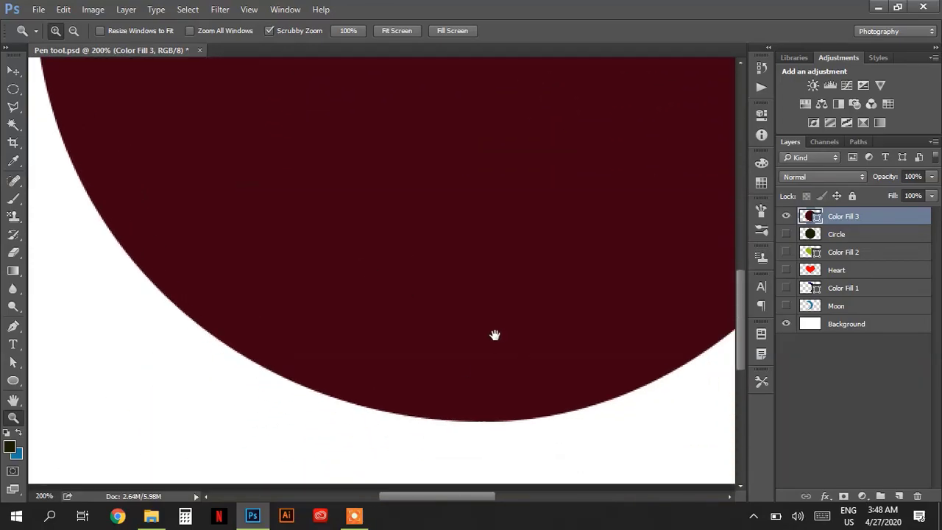
{"action": "double_click", "coordinate": [14, 400]}
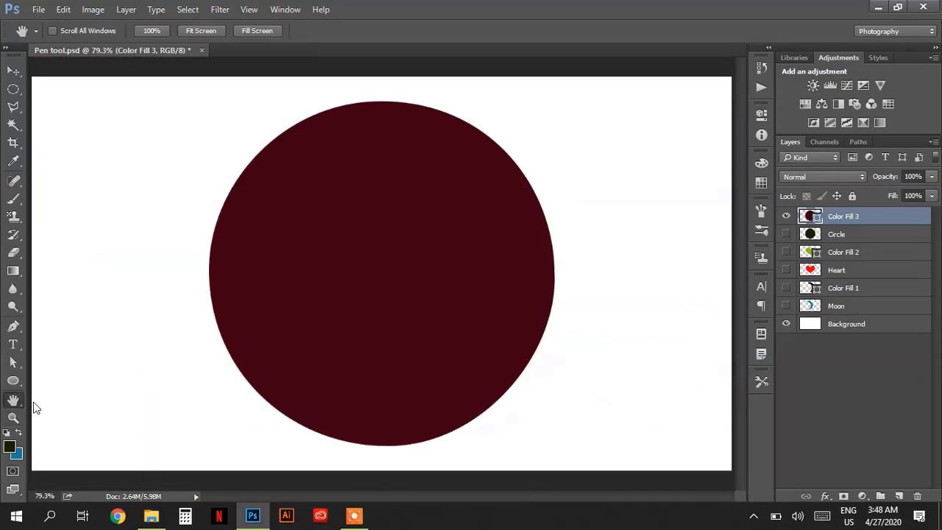
{"action": "left_click", "coordinate": [786, 234]}
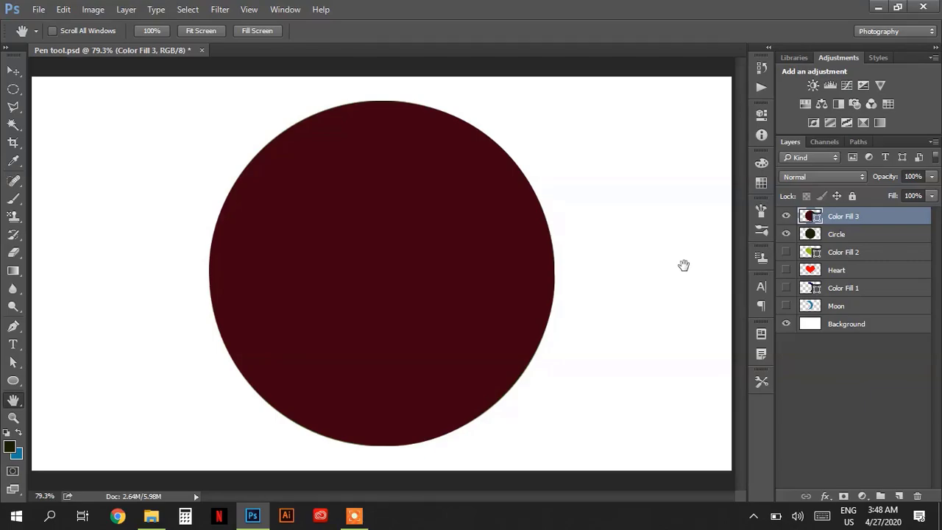
{"action": "left_click", "coordinate": [786, 234]}
Hide the Color Fill 3 layer and add a new empty layer above it.
{"action": "key", "text": "u"}
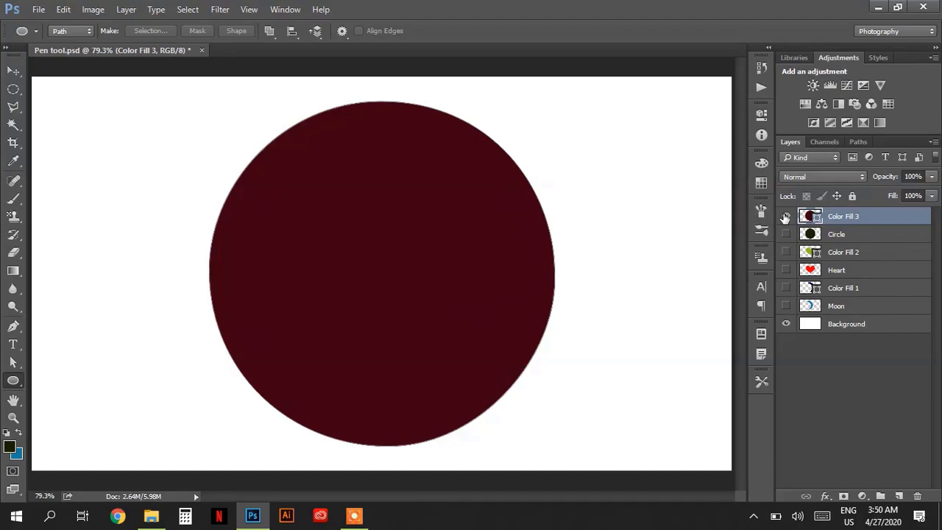
{"action": "left_click", "coordinate": [785, 216]}
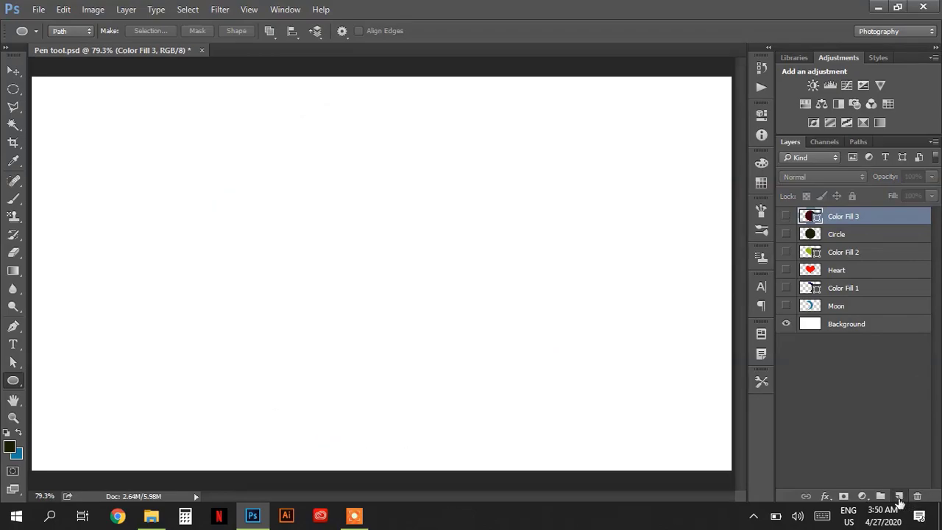
{"action": "left_click", "coordinate": [899, 497]}
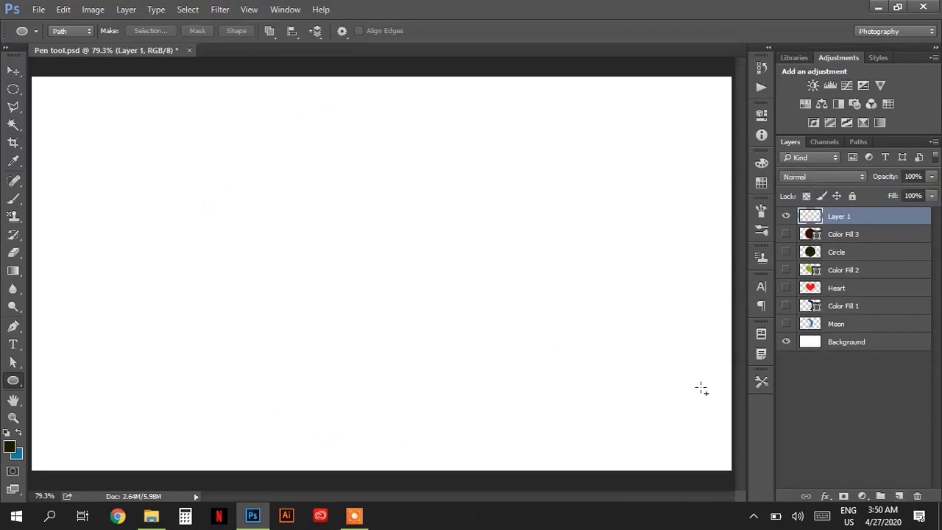
Draw a circular path 571 px wide and high with the Ellipse tool near the canvas center.
{"action": "right_click", "coordinate": [19, 382]}
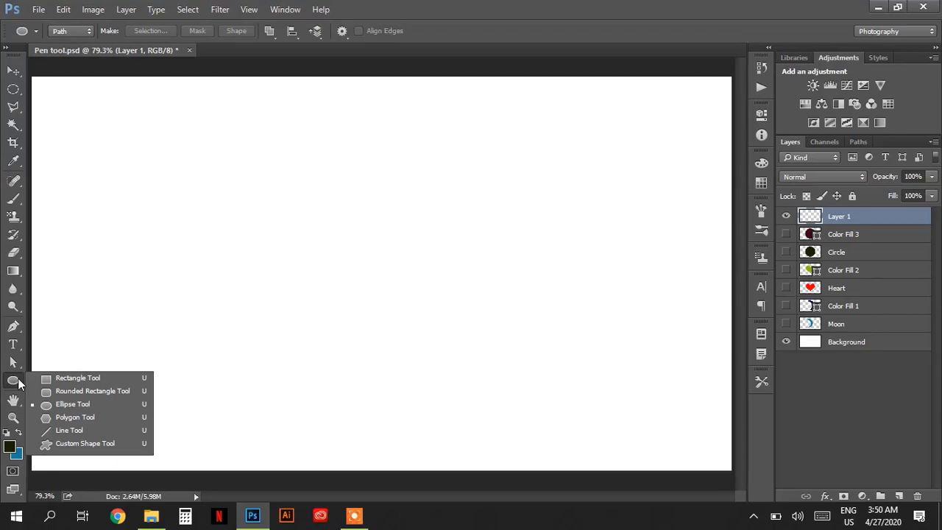
{"action": "left_click", "coordinate": [105, 406]}
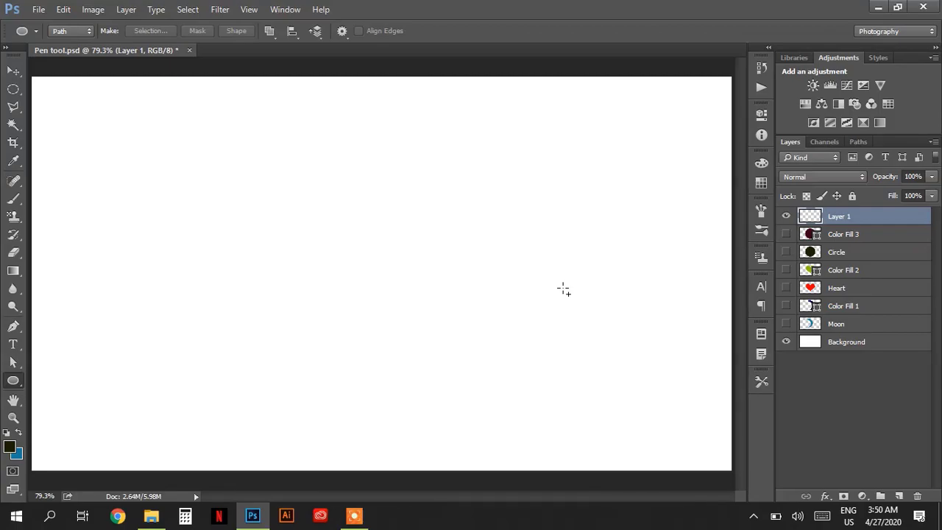
{"action": "right_click", "coordinate": [13, 387]}
{"action": "left_click", "coordinate": [63, 407]}
{"action": "left_click_drag", "start_coordinate": [268, 129], "coordinate": [592, 442]}
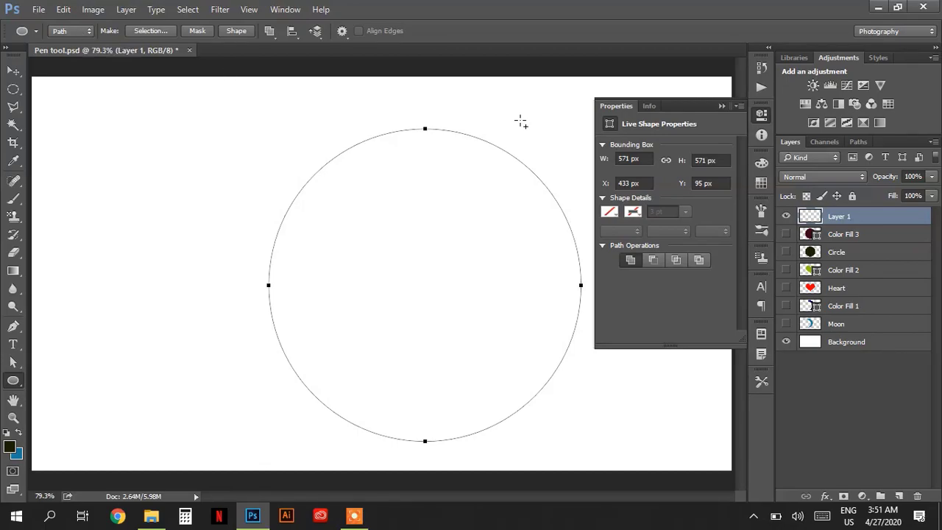
Dismiss the circular path and draw a filled 532 px circle with the Ellipse tool in Shape mode near the canvas center.
{"action": "left_click", "coordinate": [76, 31]}
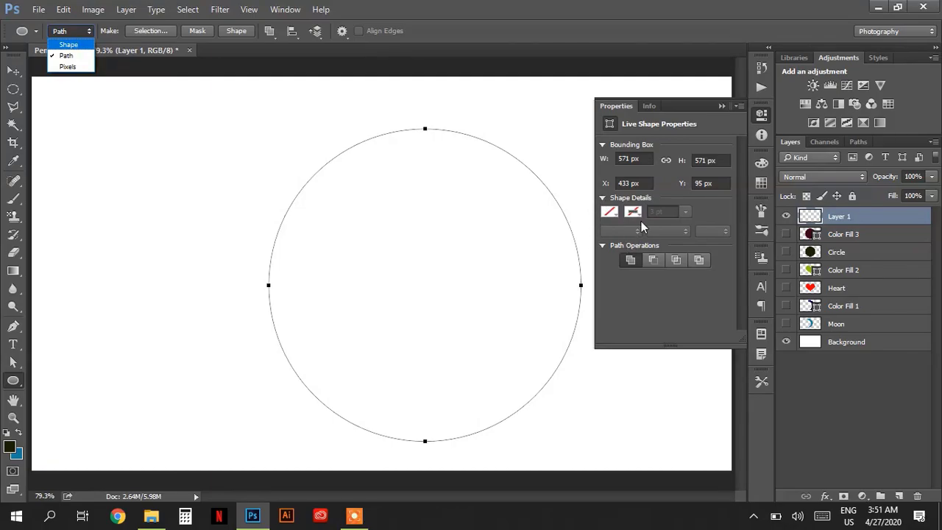
{"action": "left_click", "coordinate": [69, 44]}
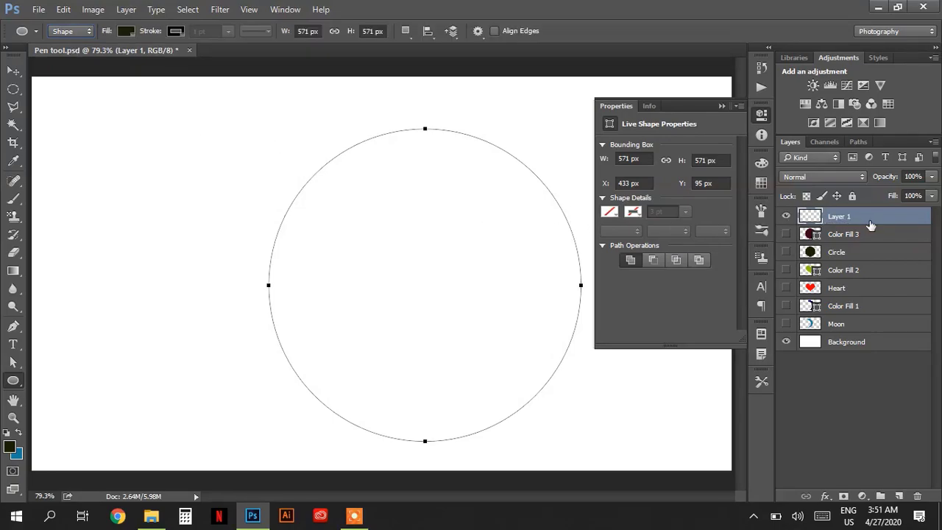
{"action": "key", "text": "Escape"}
{"action": "key", "text": "Escape"}
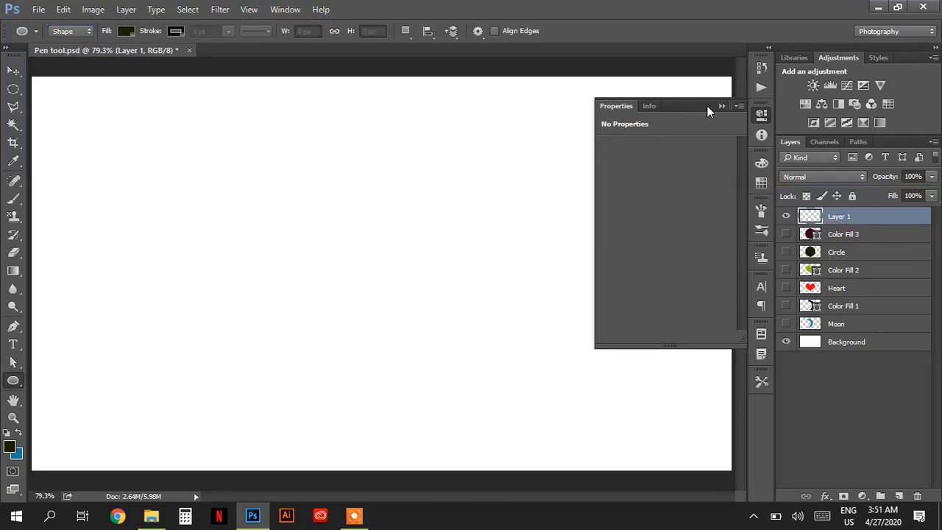
{"action": "left_click", "coordinate": [720, 106]}
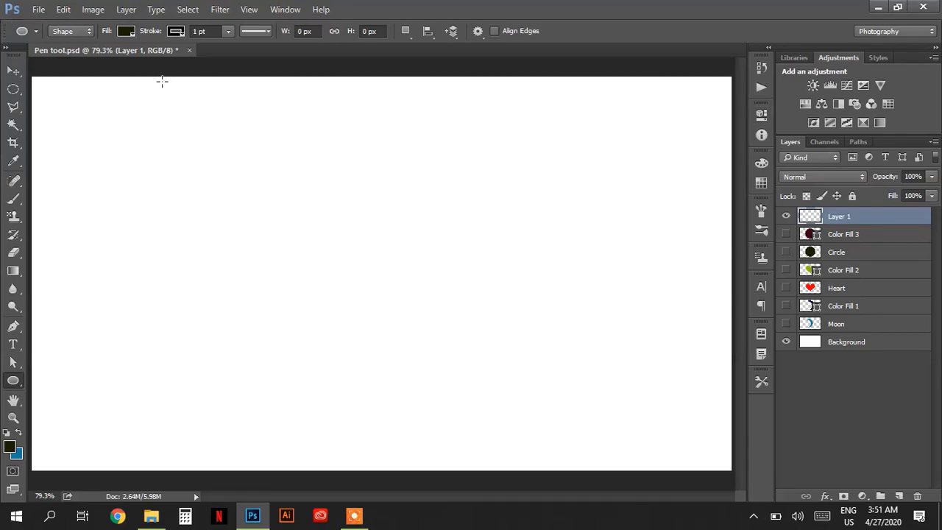
{"action": "left_click_drag", "start_coordinate": [223, 139], "coordinate": [589, 429]}
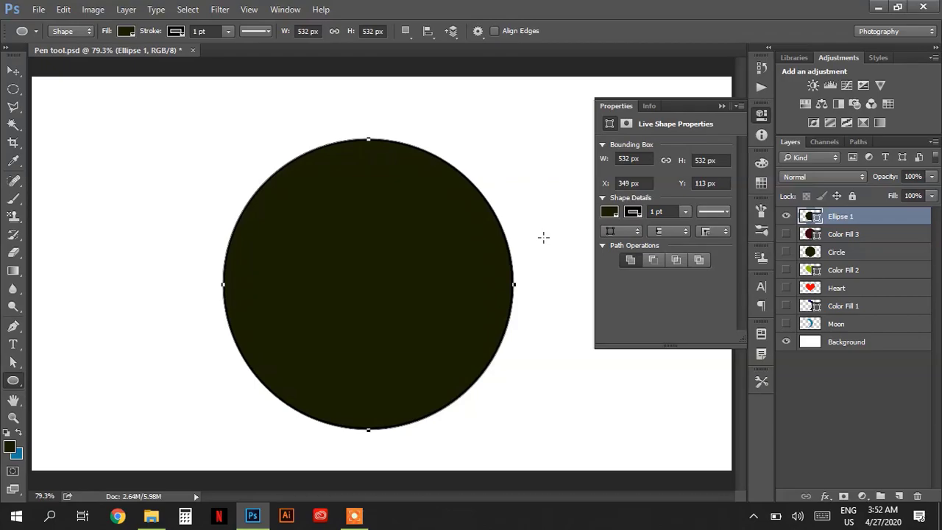
{"action": "left_click", "coordinate": [721, 104]}
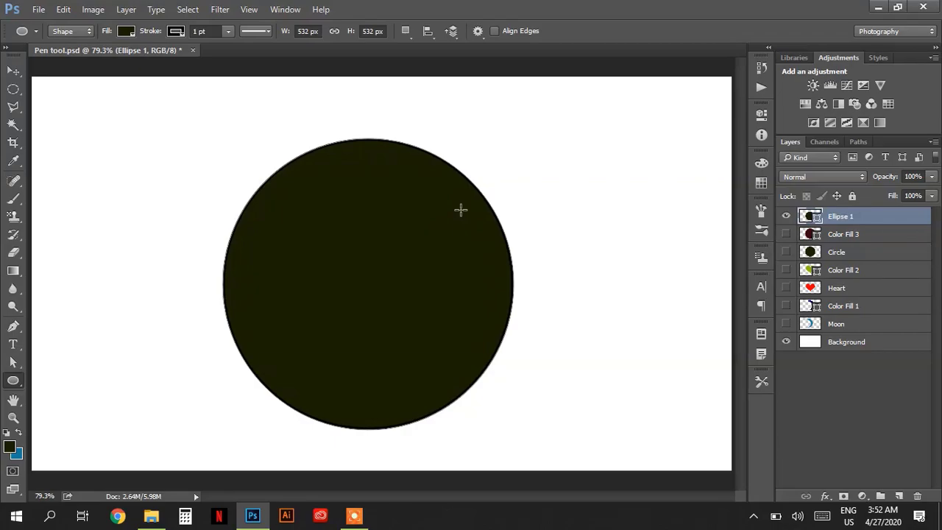
Hide the Ellipse 1 layer and add a new empty layer above it.
{"action": "left_click", "coordinate": [786, 215]}
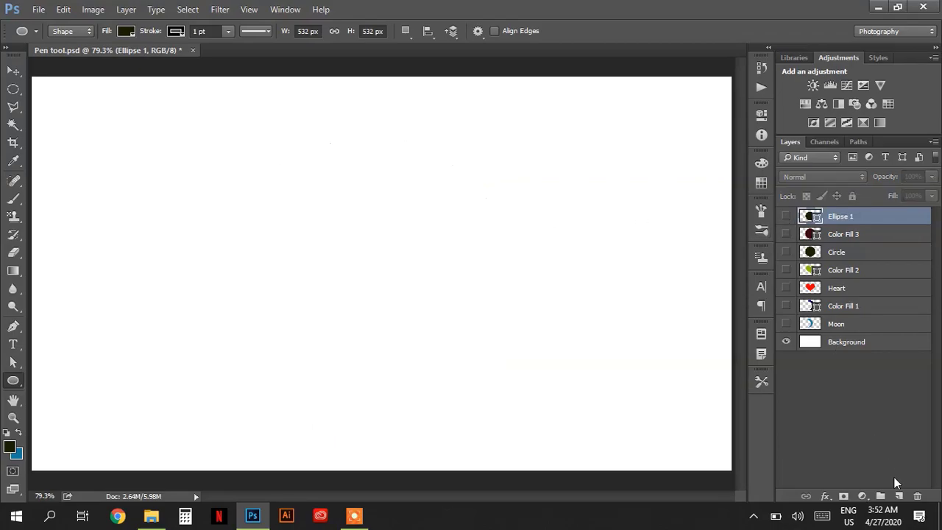
{"action": "left_click", "coordinate": [898, 495]}
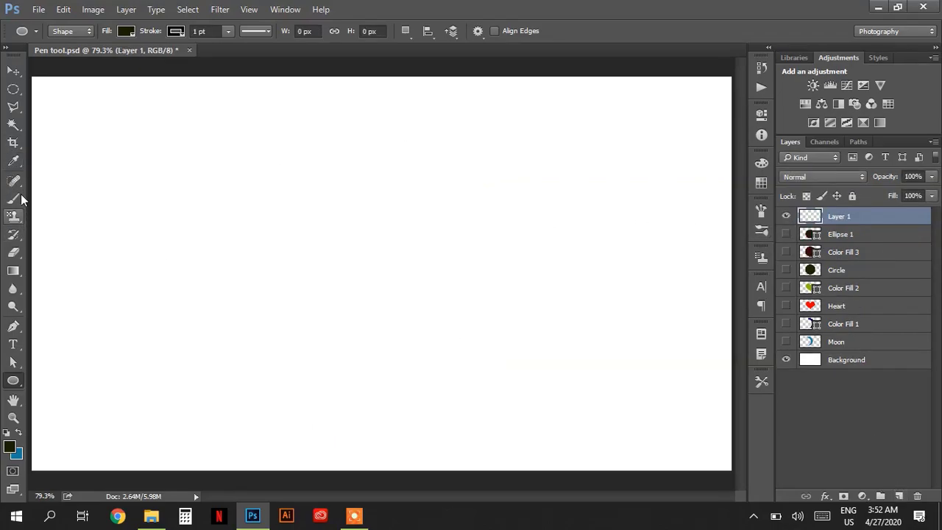
Draw an open path of two straight segments with the Pen tool, undoing its last anchor point and placing it farther left.
{"action": "left_click", "coordinate": [15, 326]}
{"action": "left_click", "coordinate": [231, 196]}
{"action": "left_click", "coordinate": [502, 219]}
{"action": "left_click", "coordinate": [398, 339]}
{"action": "key", "text": "Escape"}
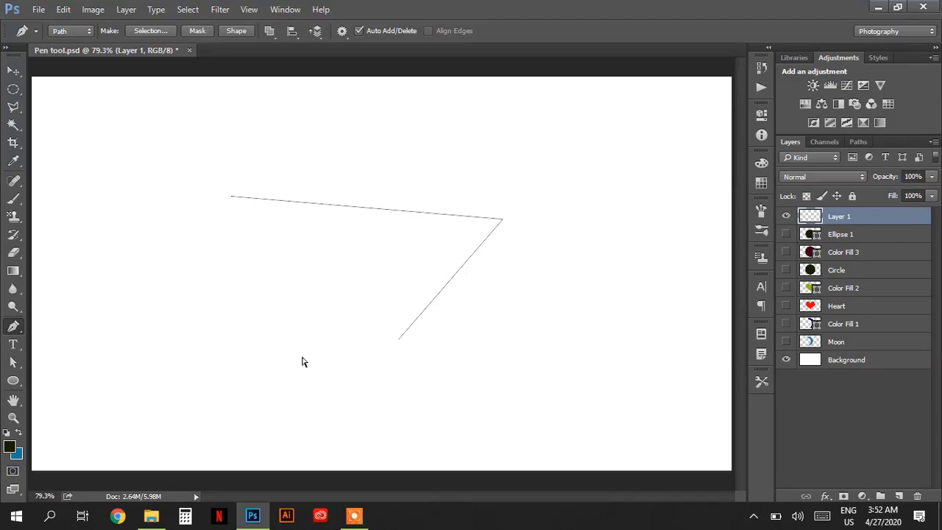
{"action": "key", "text": "ctrl+z"}
{"action": "left_click", "coordinate": [361, 330]}
{"action": "key", "text": "Escape"}
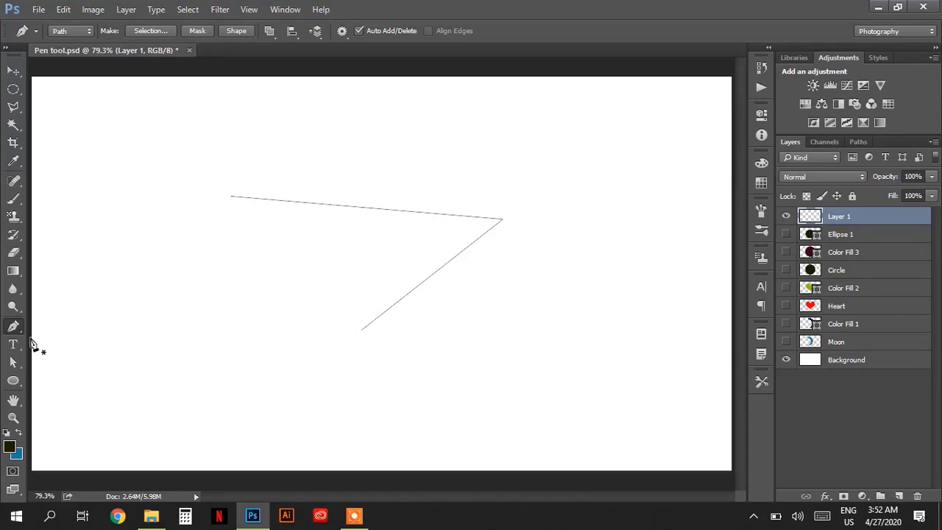
Resume the open path from its lower end, add two more anchor points and close it into a five-sided polygon.
{"action": "left_click", "coordinate": [363, 332]}
{"action": "left_click", "coordinate": [223, 321]}
{"action": "left_click", "coordinate": [122, 232]}
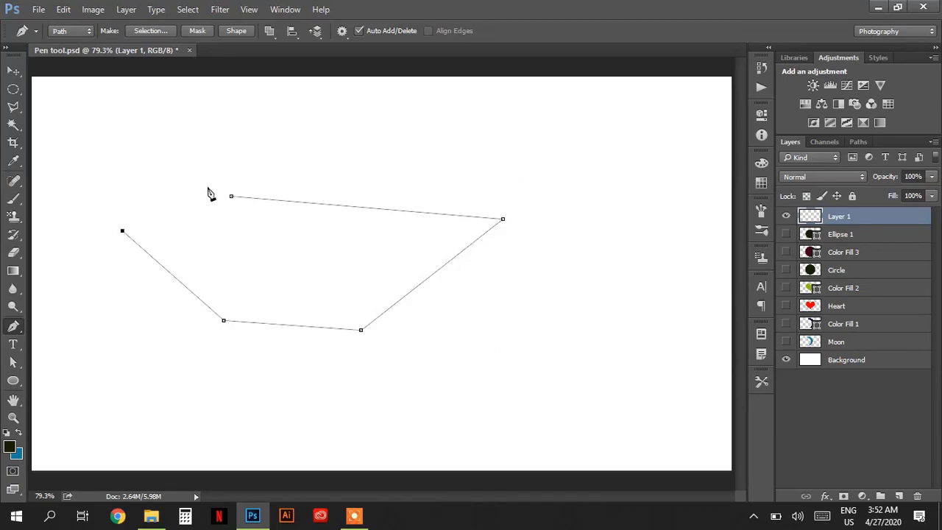
{"action": "left_click", "coordinate": [231, 196]}
Delete the polygon path and draw a closed triangular path pointing downward with the Pen tool.
{"action": "key", "text": "Escape"}
{"action": "left_click", "coordinate": [207, 138]}
{"action": "key", "text": "Delete"}
{"action": "left_click", "coordinate": [196, 198]}
{"action": "left_click", "coordinate": [538, 200]}
{"action": "left_click", "coordinate": [374, 354]}
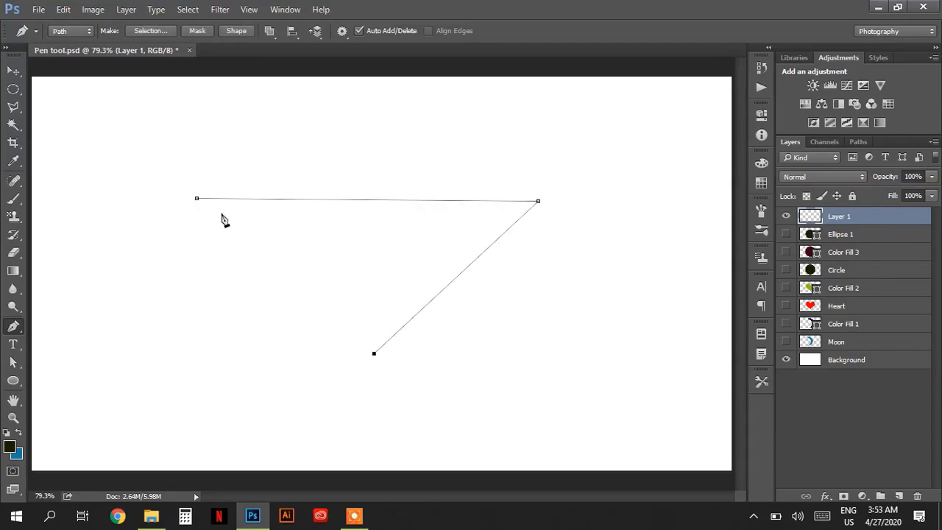
{"action": "left_click", "coordinate": [197, 199]}
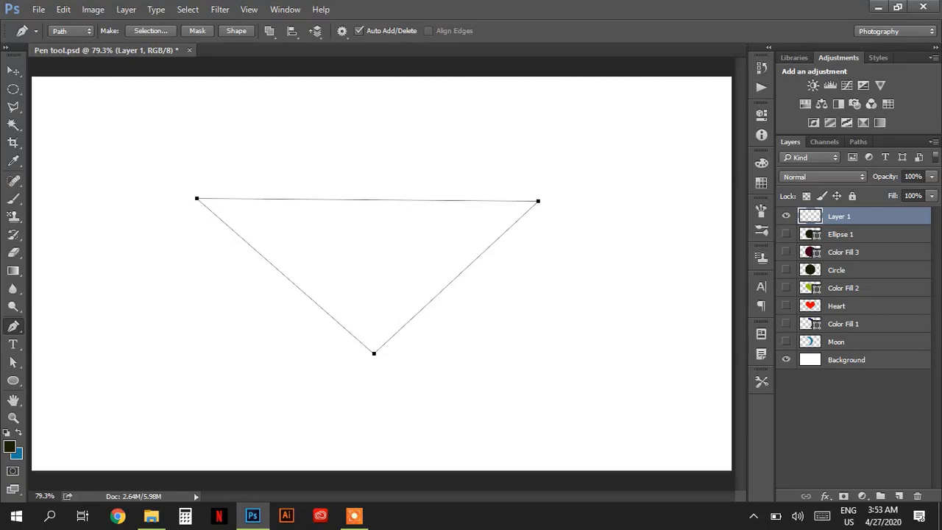
Stroke the triangular path with the Pencil without simulated pressure, and undo the stroke.
{"action": "right_click", "coordinate": [351, 259]}
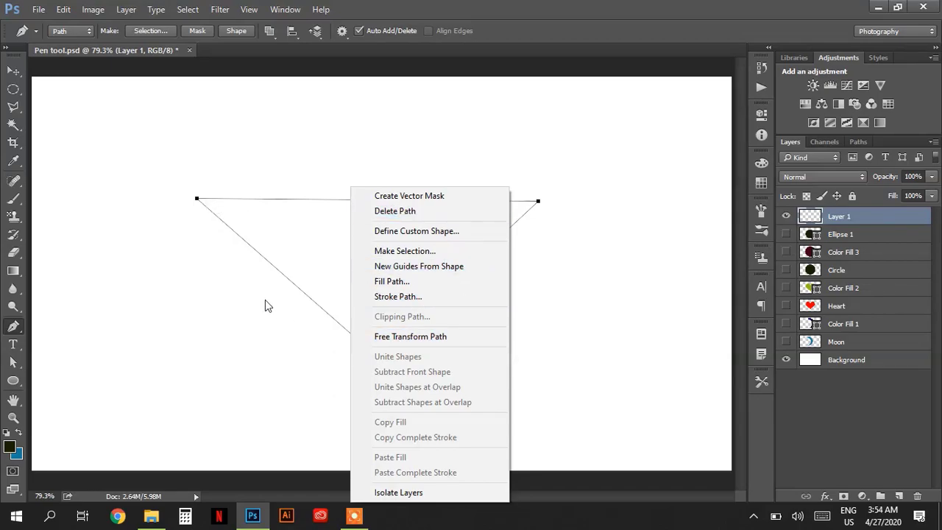
{"action": "left_click", "coordinate": [391, 297]}
{"action": "left_click", "coordinate": [441, 172]}
{"action": "left_click", "coordinate": [442, 174]}
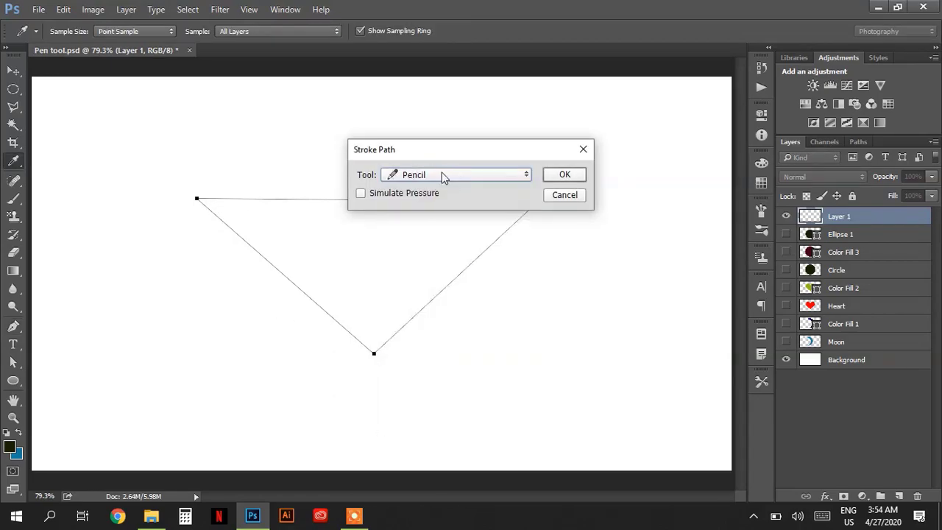
{"action": "left_click", "coordinate": [505, 181]}
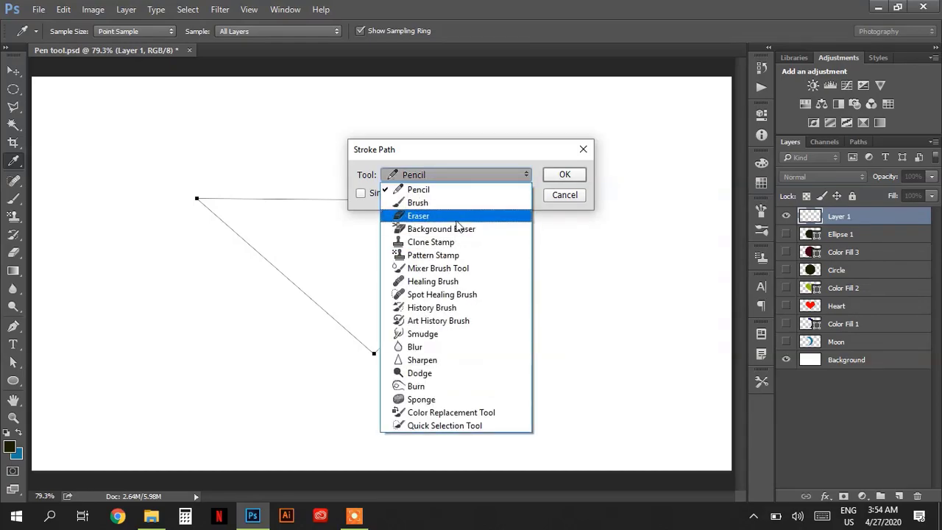
{"action": "left_click", "coordinate": [508, 189]}
{"action": "left_click", "coordinate": [557, 180]}
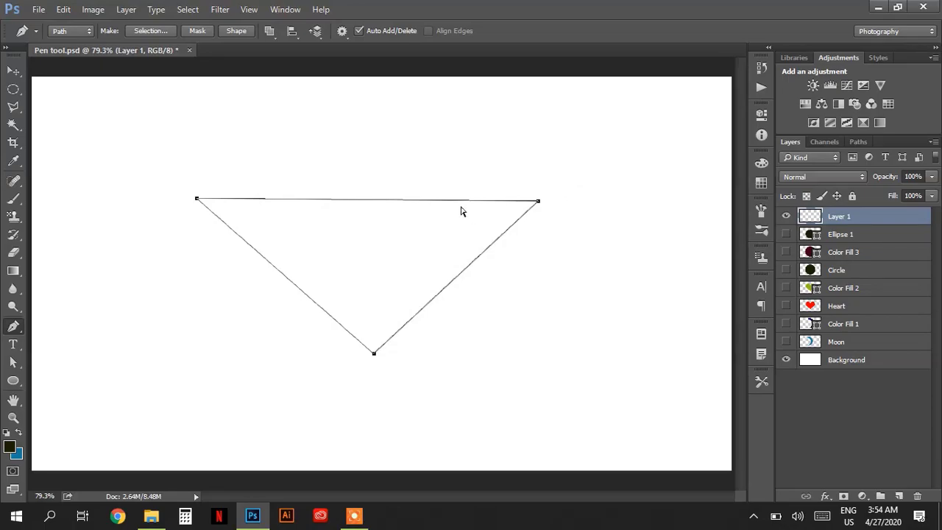
{"action": "key", "text": "ctrl+z"}
Turn the triangular path into a new anti-aliased selection with a feather radius of 0 pixels.
{"action": "right_click", "coordinate": [410, 236]}
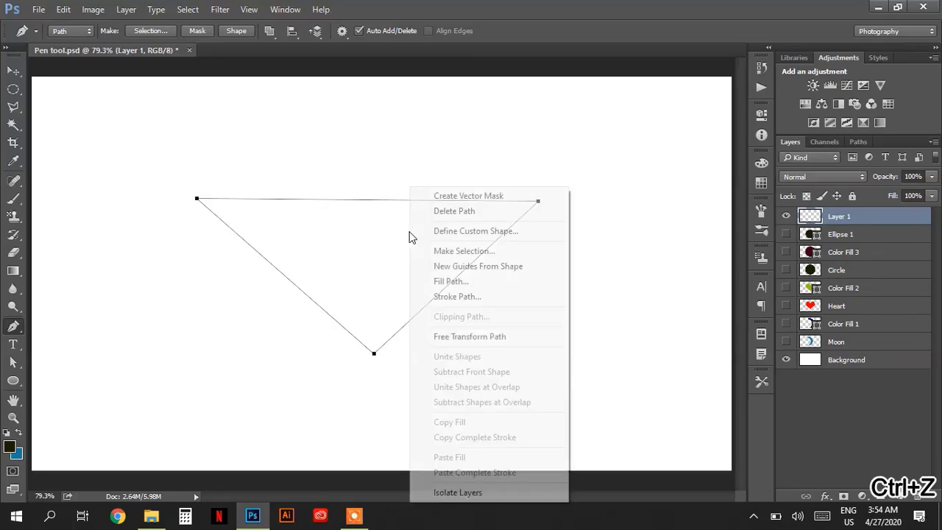
{"action": "left_click", "coordinate": [441, 251]}
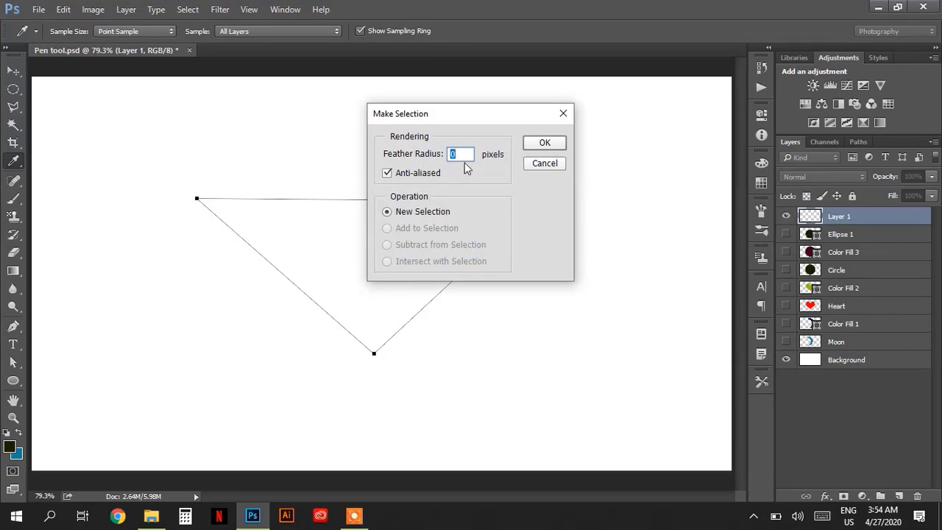
{"action": "left_click", "coordinate": [530, 144]}
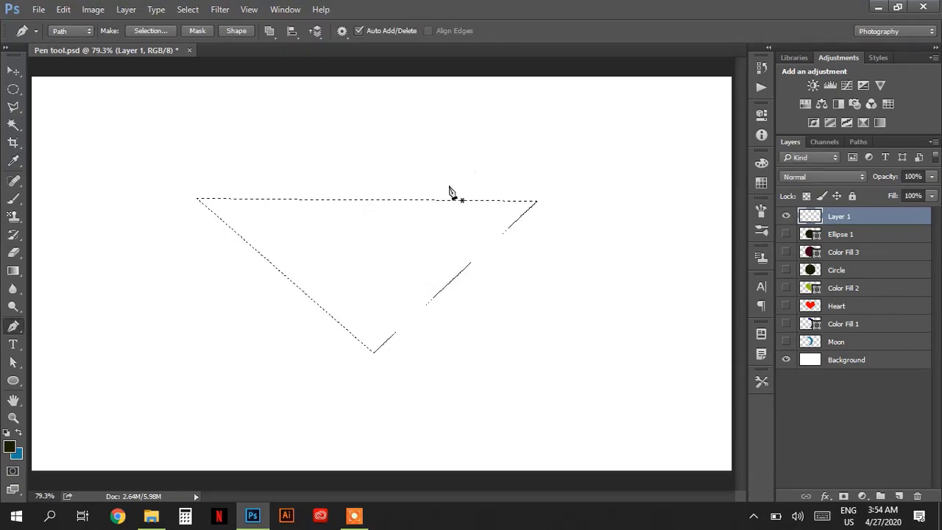